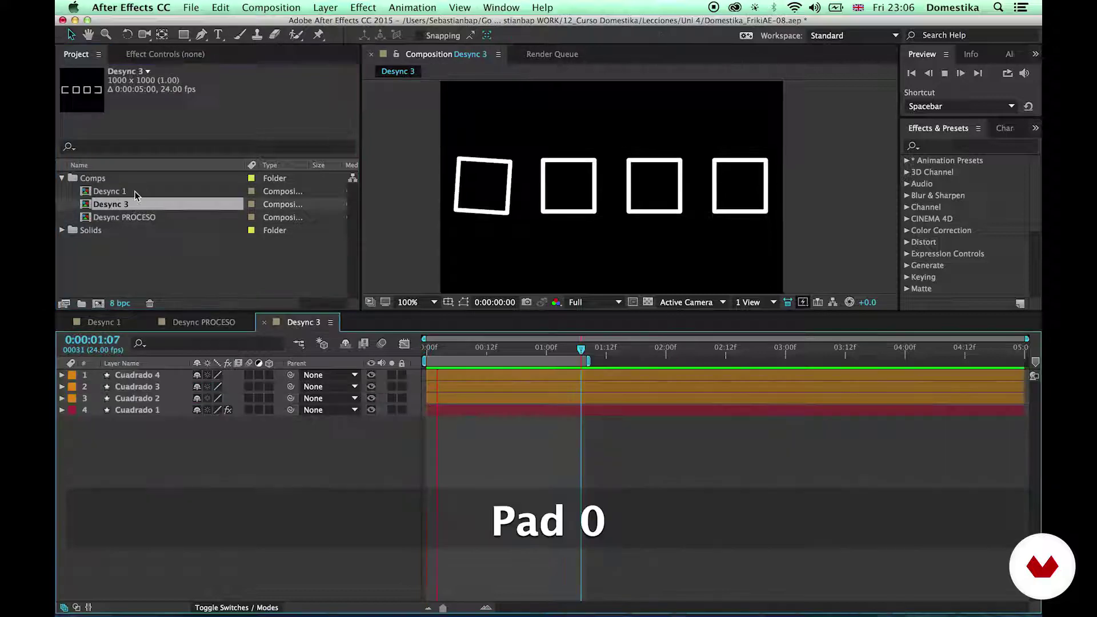
- Switch to the Desync PROCESO composition and preview its animation
{"action": "key", "text": "KP_Enter"}
{"action": "left_click", "coordinate": [206, 322]}
{"action": "left_click", "coordinate": [354, 503]}
{"action": "key", "text": "KP_0"}
- Try staggering the squares' rotation keyframes by hand, preview the offset, and undo the keyframe moves
{"action": "left_click_drag", "start_coordinate": [495, 385], "coordinate": [456, 391]}
{"action": "key", "text": "KP_0"}
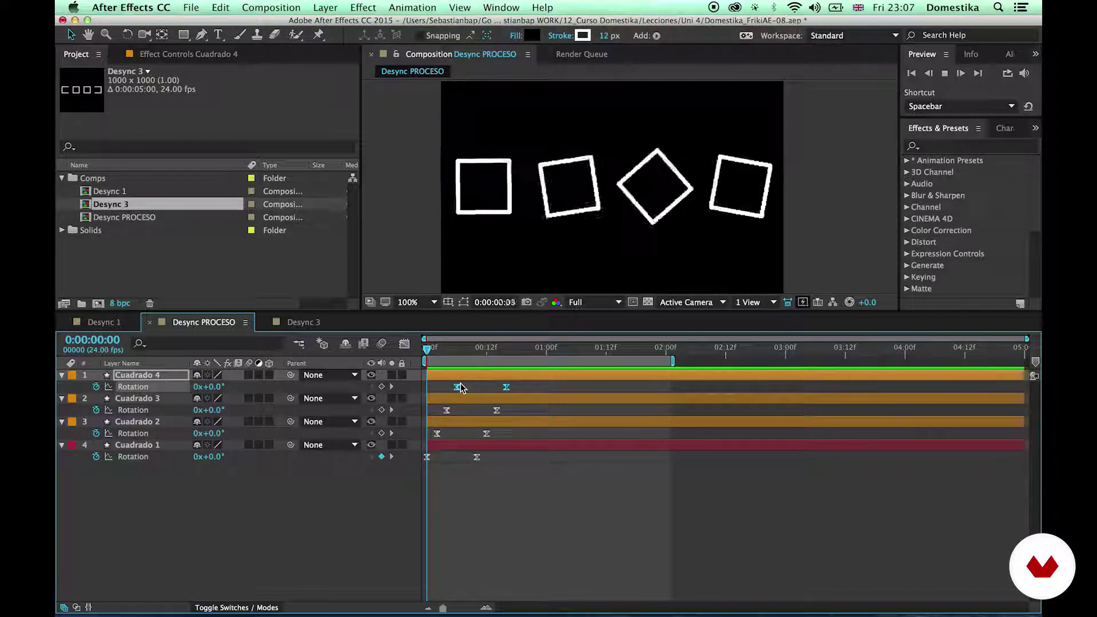
{"action": "key", "text": "KP_0"}
{"action": "key", "text": "super+z"}
{"action": "key", "text": "super+z"}
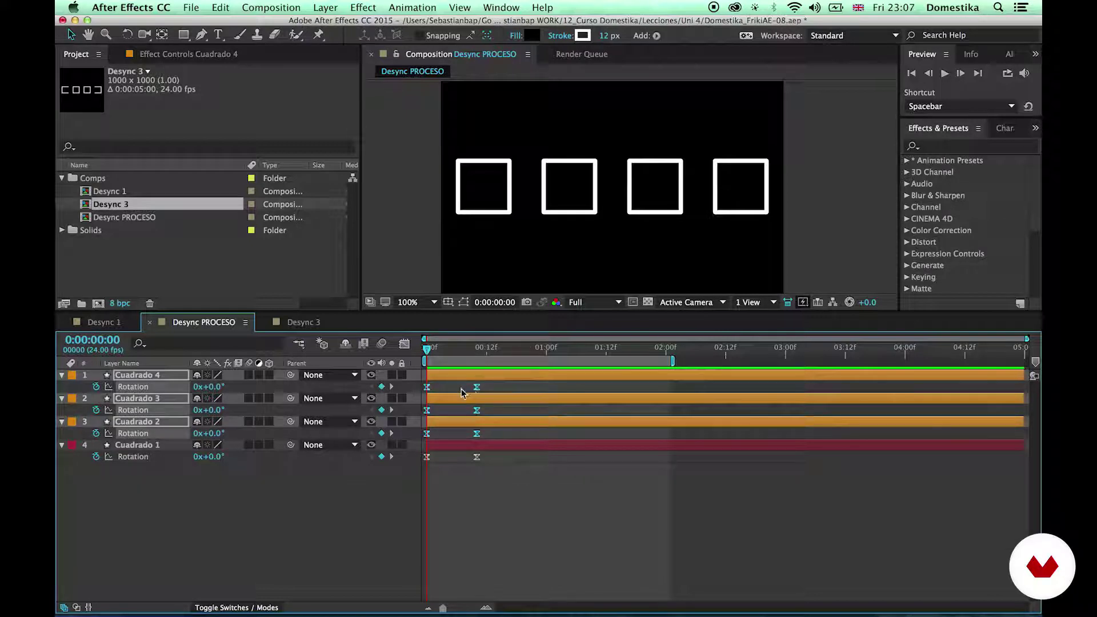
- Delete the rotation keyframes of Cuadrado 2, Cuadrado 3 and Cuadrado 4, then preview the animation
{"action": "left_click", "coordinate": [462, 390]}
{"action": "left_click_drag", "start_coordinate": [470, 385], "coordinate": [487, 461]}
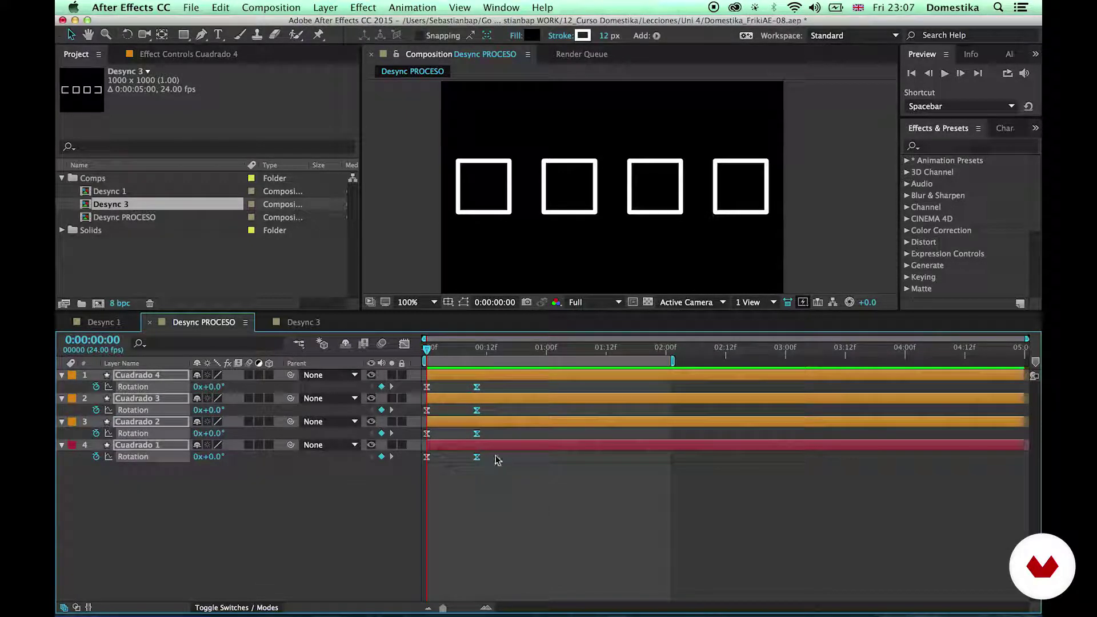
{"action": "left_click", "coordinate": [492, 433]}
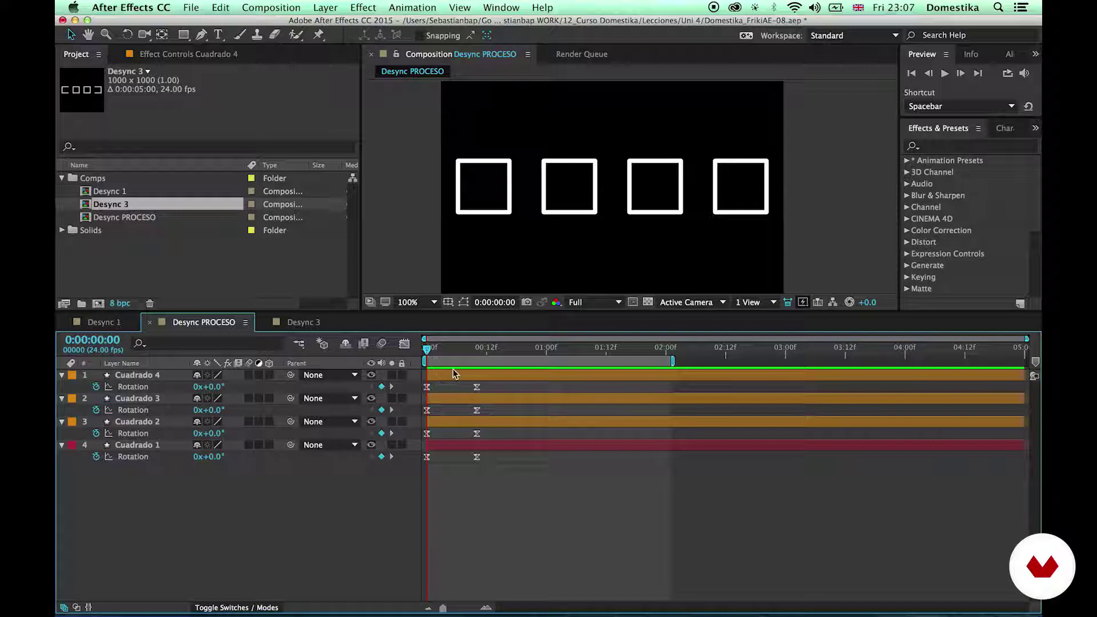
{"action": "key", "text": "space"}
{"action": "left_click_drag", "start_coordinate": [490, 380], "coordinate": [384, 443]}
{"action": "key", "text": "BackSpace"}
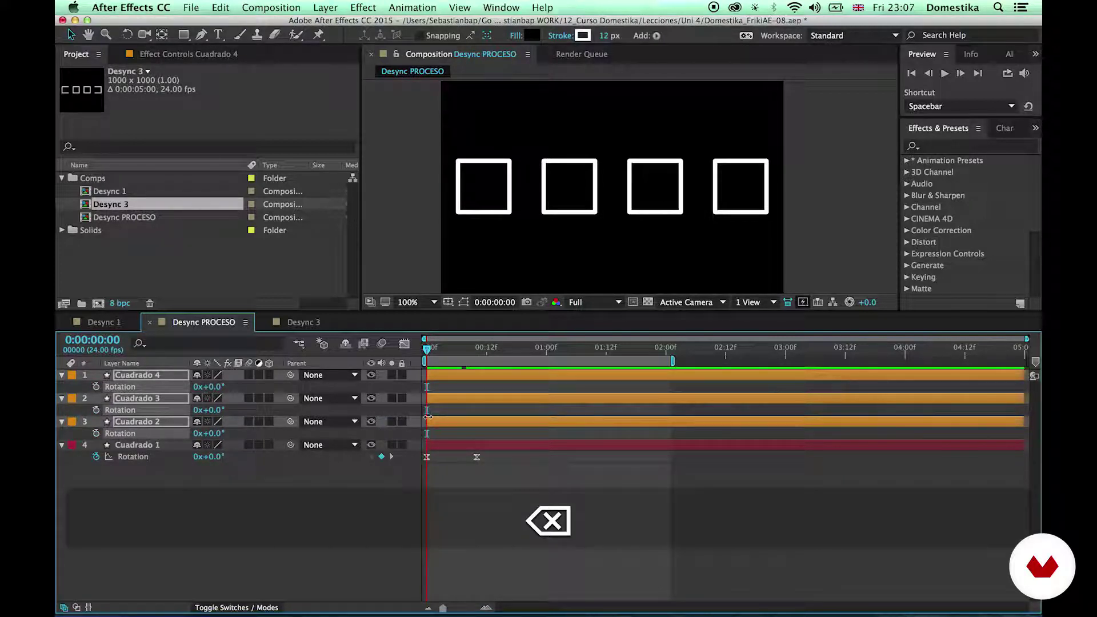
{"action": "key", "text": "KP_0"}
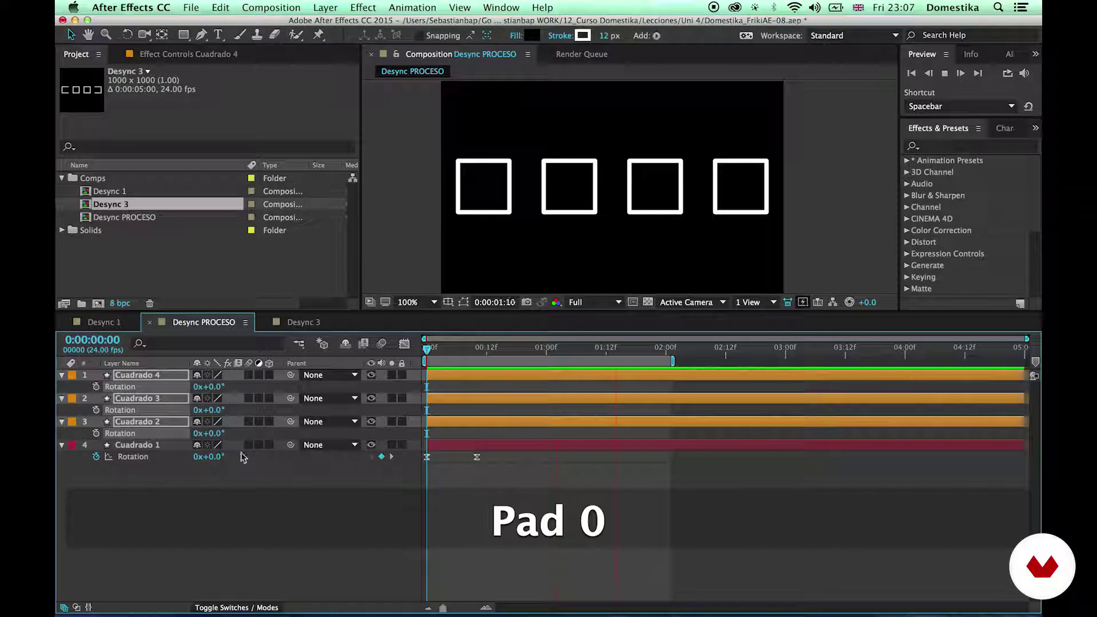
{"action": "left_click", "coordinate": [204, 473]}
- Find the Slider Control effect and apply it to the Cuadrado 1 layer
{"action": "left_click", "coordinate": [451, 422]}
{"action": "left_click", "coordinate": [953, 147]}
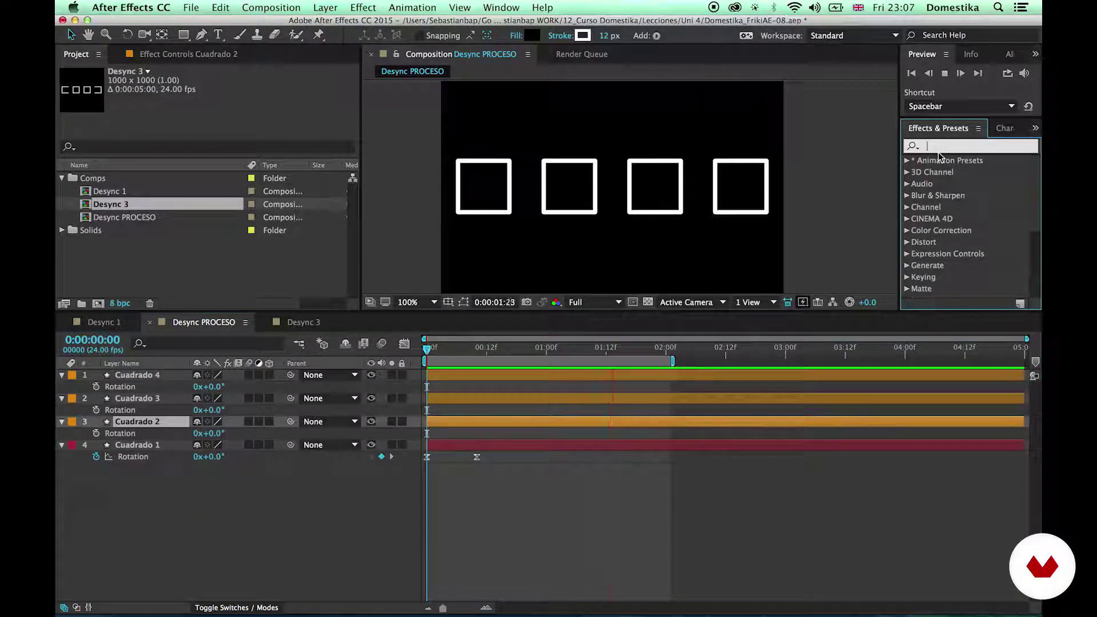
{"action": "type", "text": "slider"}
{"action": "left_click", "coordinate": [938, 178]}
{"action": "left_click_drag", "start_coordinate": [939, 181], "coordinate": [445, 455]}
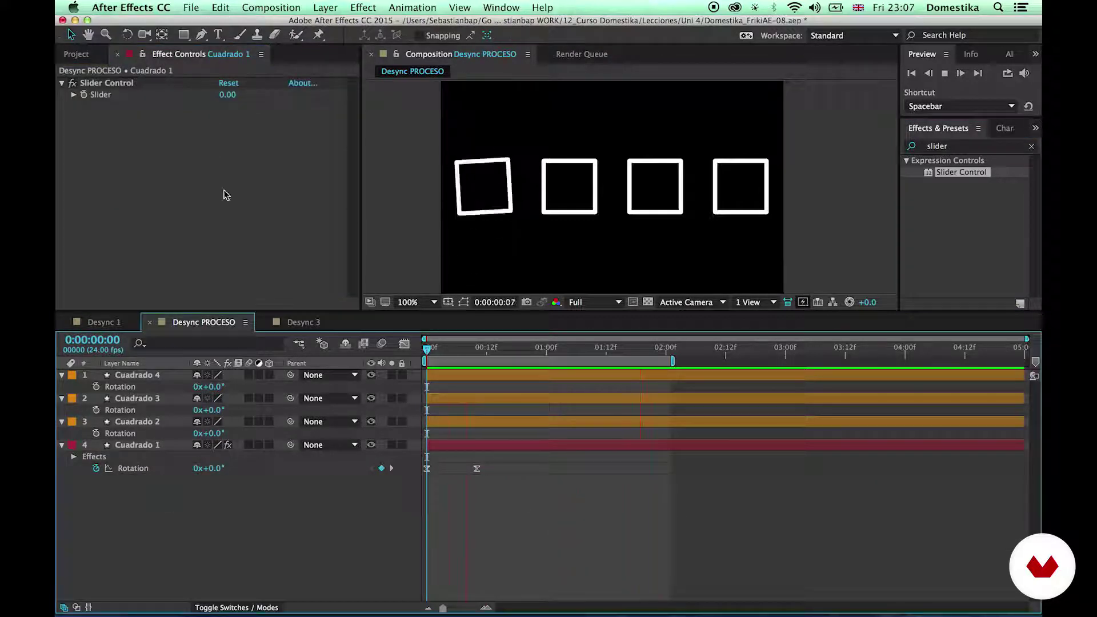
- Rename the Slider Control effect on Cuadrado 1 as Desync
{"action": "left_click", "coordinate": [118, 85]}
{"action": "key", "text": "Return"}
{"action": "type", "text": "Desync"}
{"action": "key", "text": "Return"}
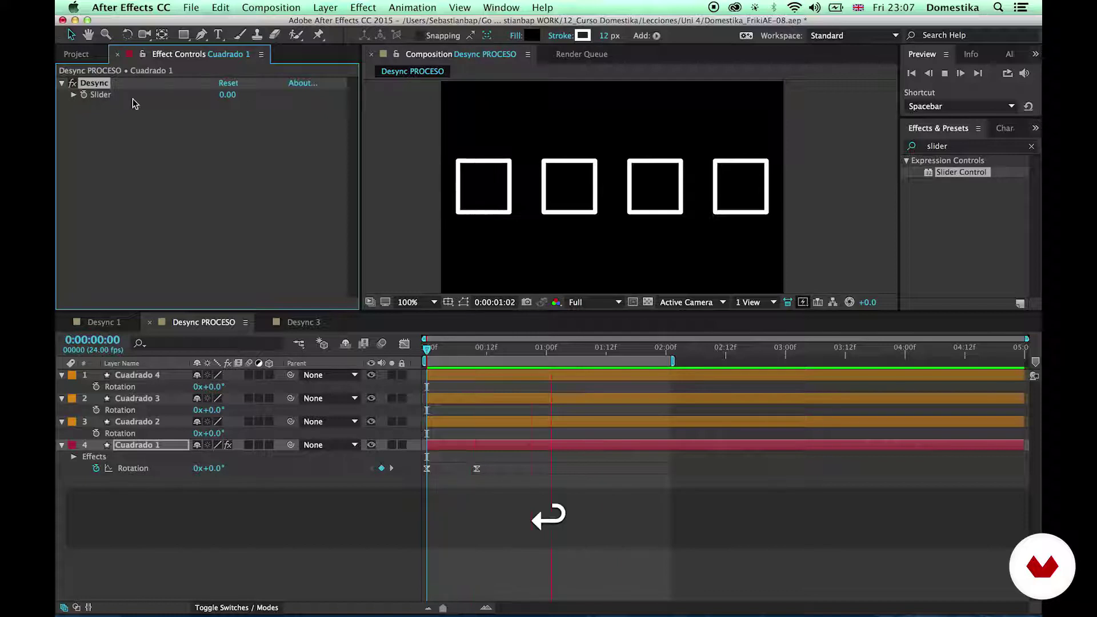
- Set the maximum of the Desync slider's range to 2, check its track, and stop the preview
{"action": "right_click", "coordinate": [106, 94]}
{"action": "left_click", "coordinate": [137, 105]}
{"action": "double_click", "coordinate": [592, 319]}
{"action": "type", "text": "2"}
{"action": "key", "text": "Return"}
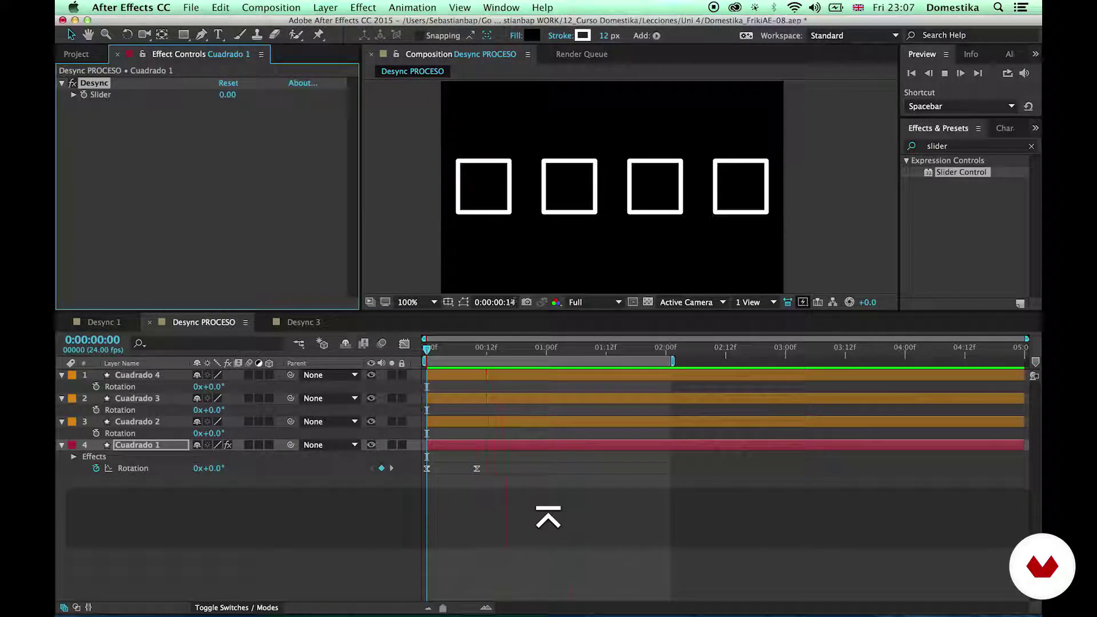
{"action": "left_click", "coordinate": [72, 95]}
{"action": "mouse_move", "coordinate": [94, 115]}
{"action": "left_mouse_down"}
{"action": "mouse_move", "coordinate": [312, 122]}
{"action": "mouse_move", "coordinate": [82, 115]}
{"action": "left_mouse_up"}
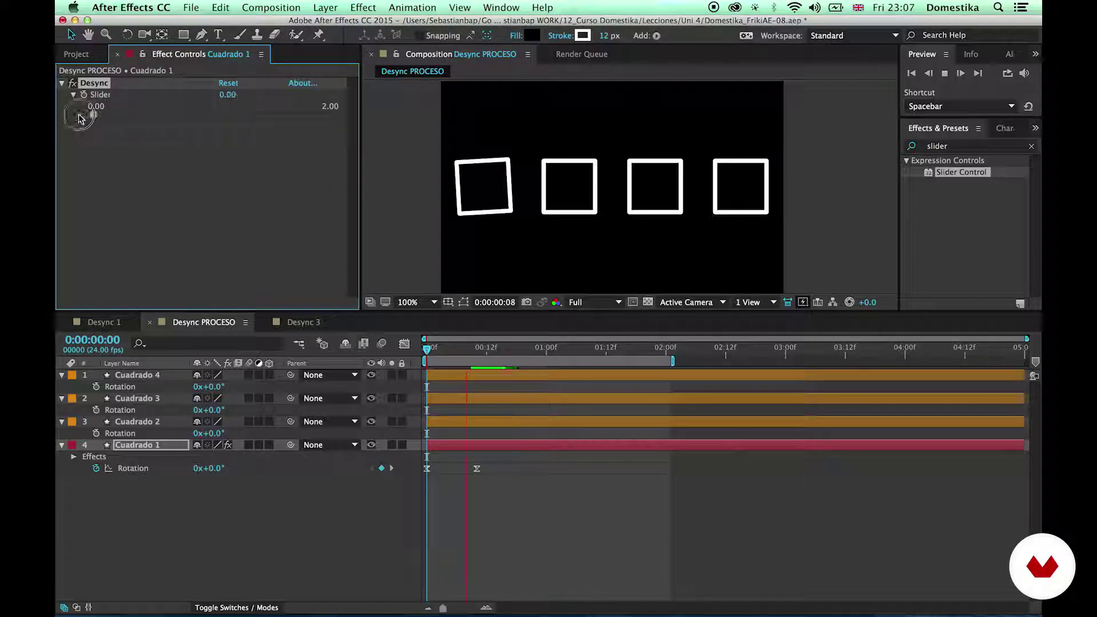
{"action": "left_click", "coordinate": [519, 532]}
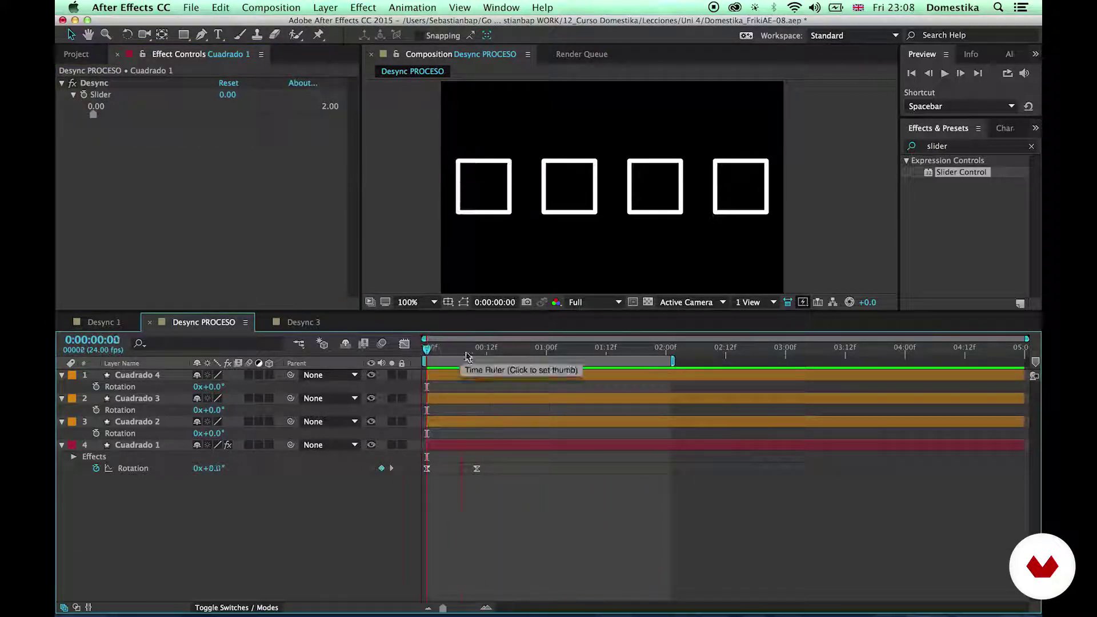
{"action": "key", "text": "space"}
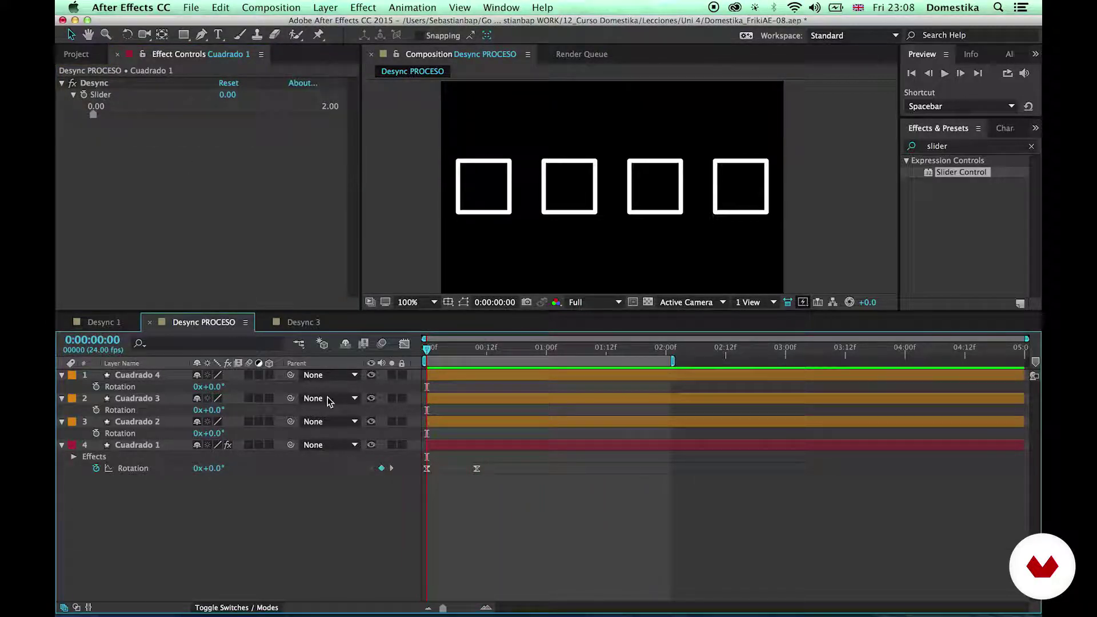
- Reveal both the Desync effect and the Rotation property of Cuadrado 1 in the timeline
{"action": "left_click", "coordinate": [139, 446]}
{"action": "key", "text": "e"}
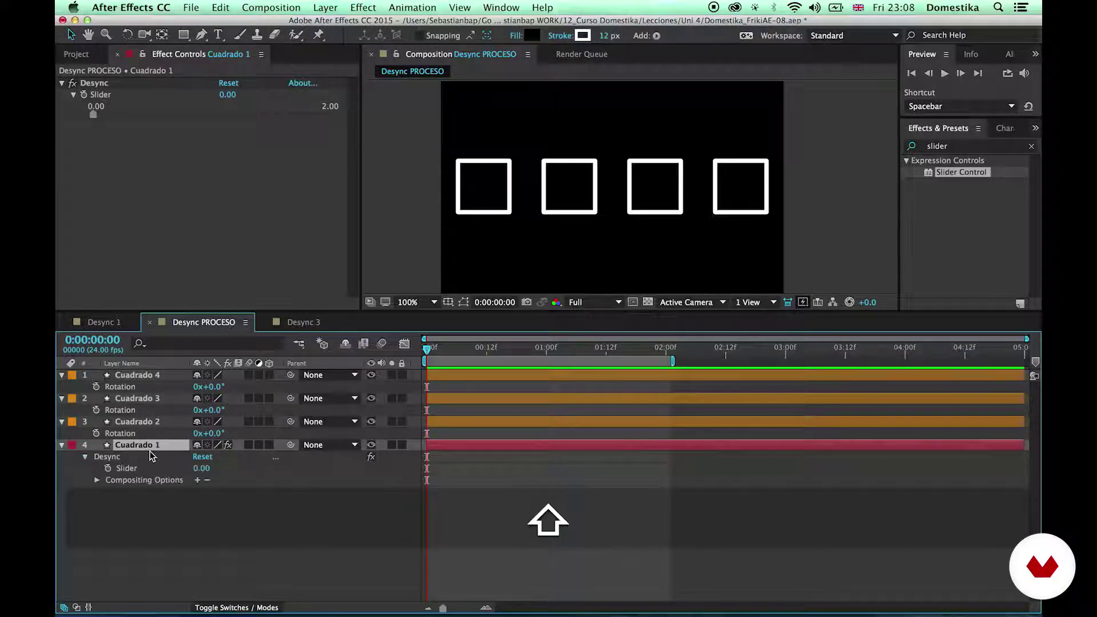
{"action": "key", "text": "shift+r"}
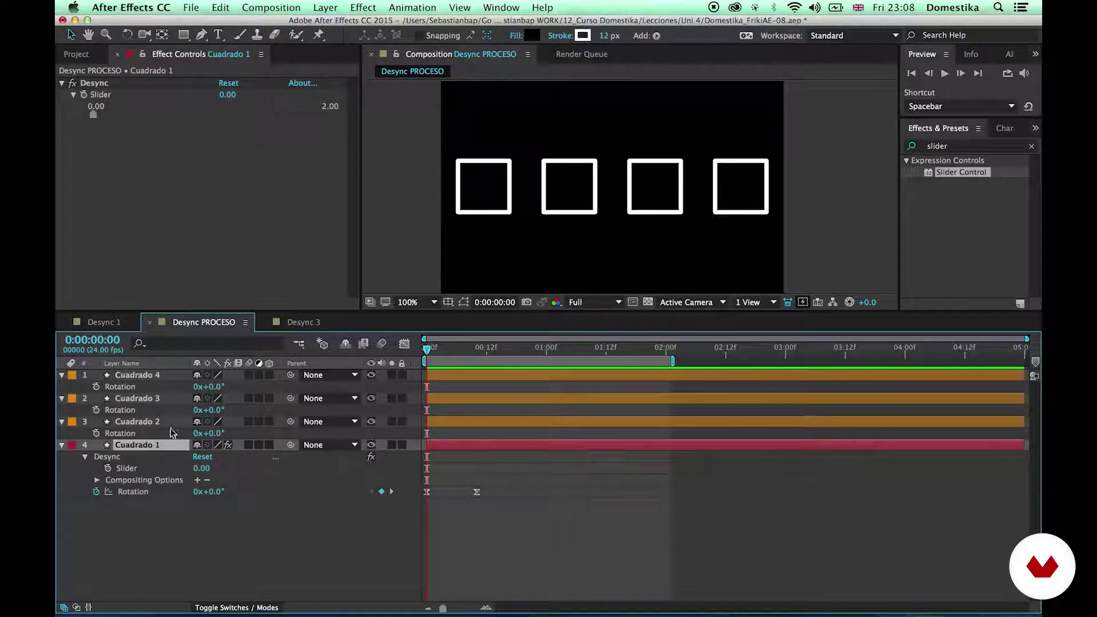
- Add an expression to Cuadrado 2's rotation that defines the variable desync as Cuadrado 1's Desync slider, ending the line with a semicolon
{"action": "left_click", "coordinate": [97, 434], "text": "alt"}
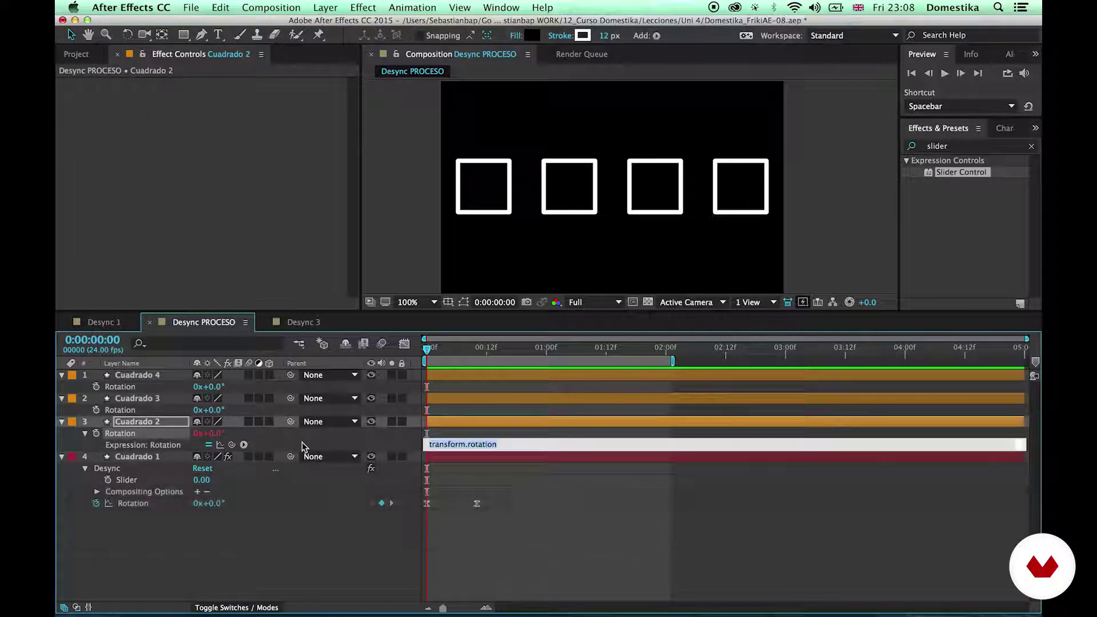
{"action": "type", "text": "des"}
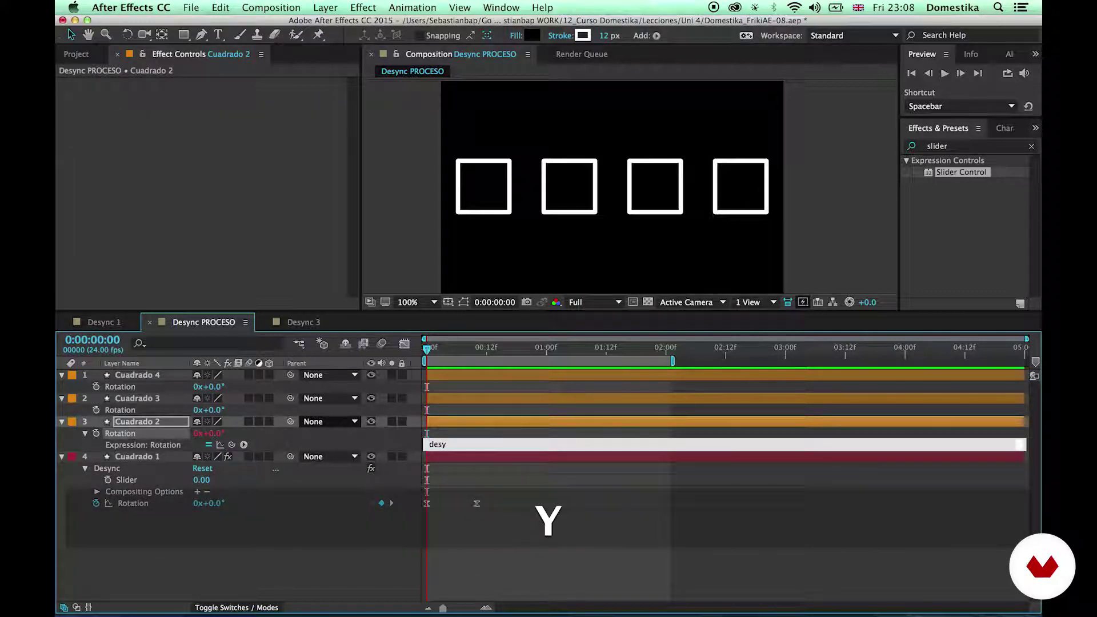
{"action": "type", "text": "y"}
{"action": "key", "text": "BackSpace"}
{"action": "key", "text": "BackSpace"}
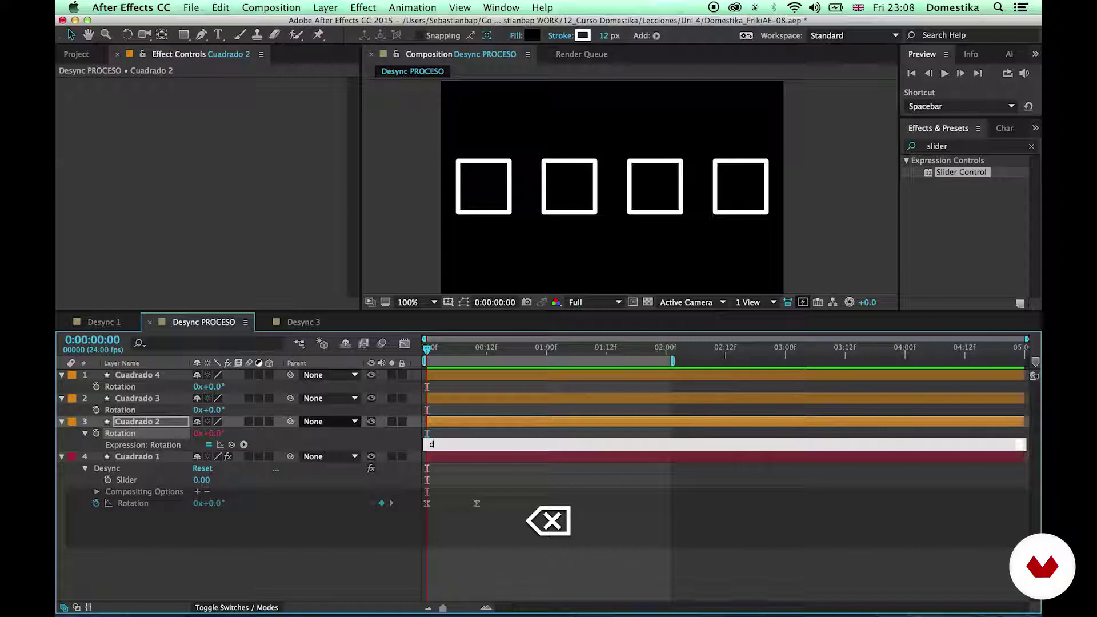
{"action": "type", "text": "esync"}
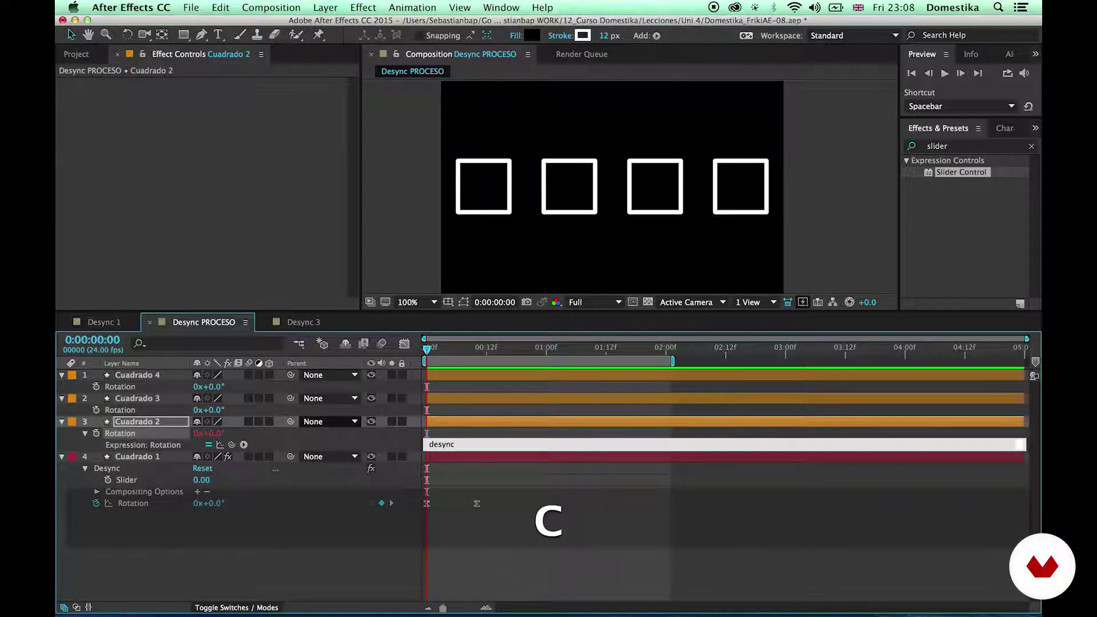
{"action": "type", "text": "="}
{"action": "left_click_drag", "start_coordinate": [232, 445], "coordinate": [126, 480]}
{"action": "type", "text": ";"}
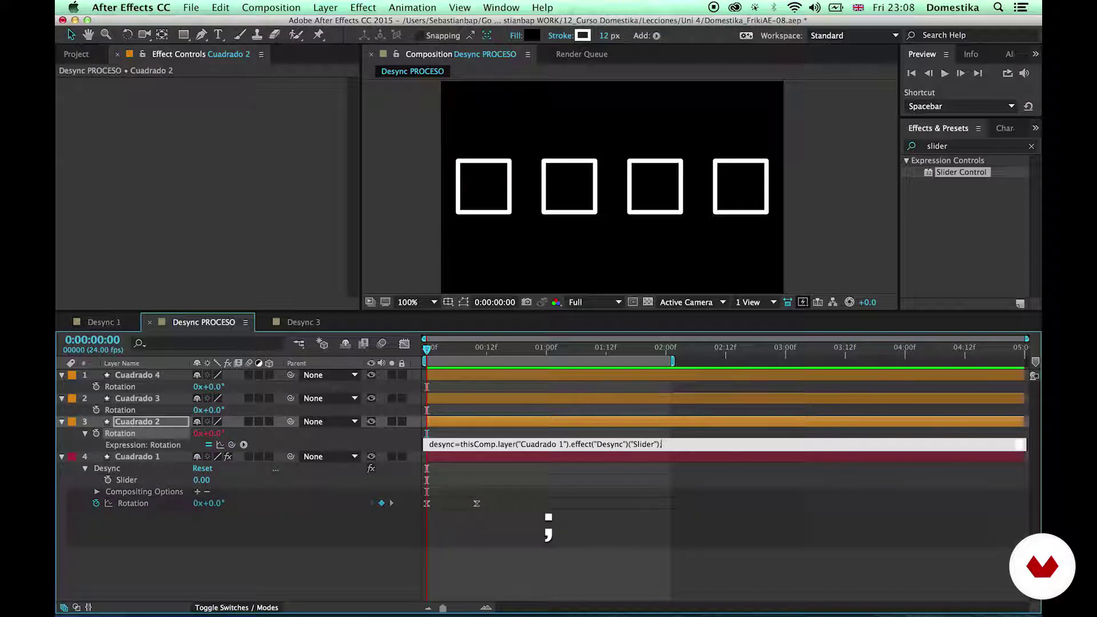
- Add a second expression line that references Cuadrado 1's rotation and append the valueAtTime(t) property method
{"action": "key", "text": "Return"}
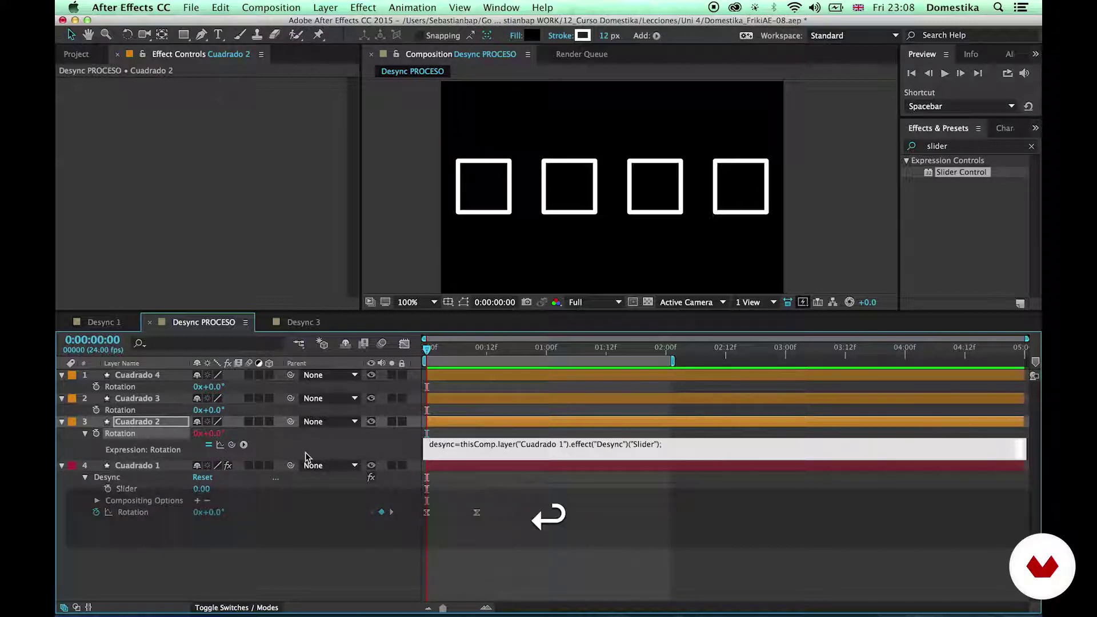
{"action": "left_click_drag", "start_coordinate": [231, 451], "coordinate": [132, 511]}
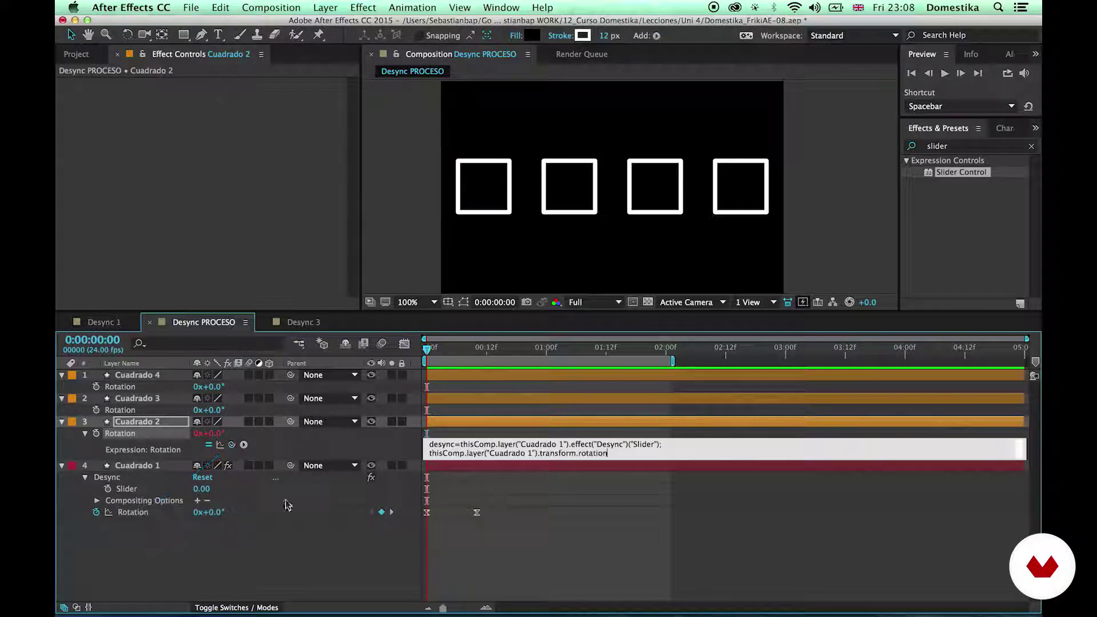
{"action": "type", "text": "."}
{"action": "left_click", "coordinate": [244, 444]}
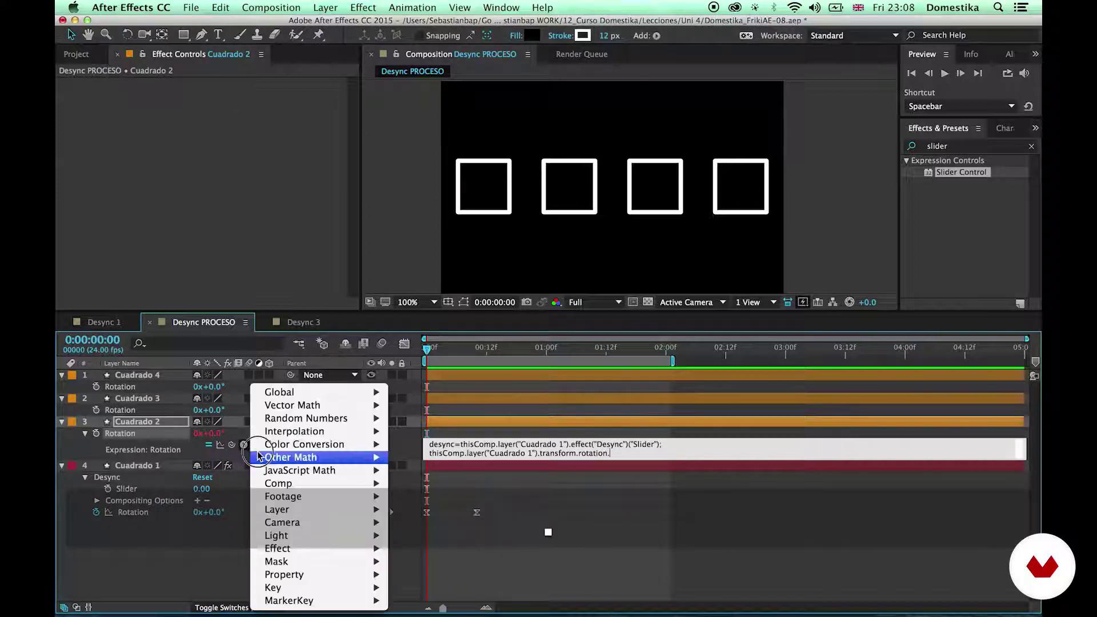
{"action": "mouse_move", "coordinate": [318, 575]}
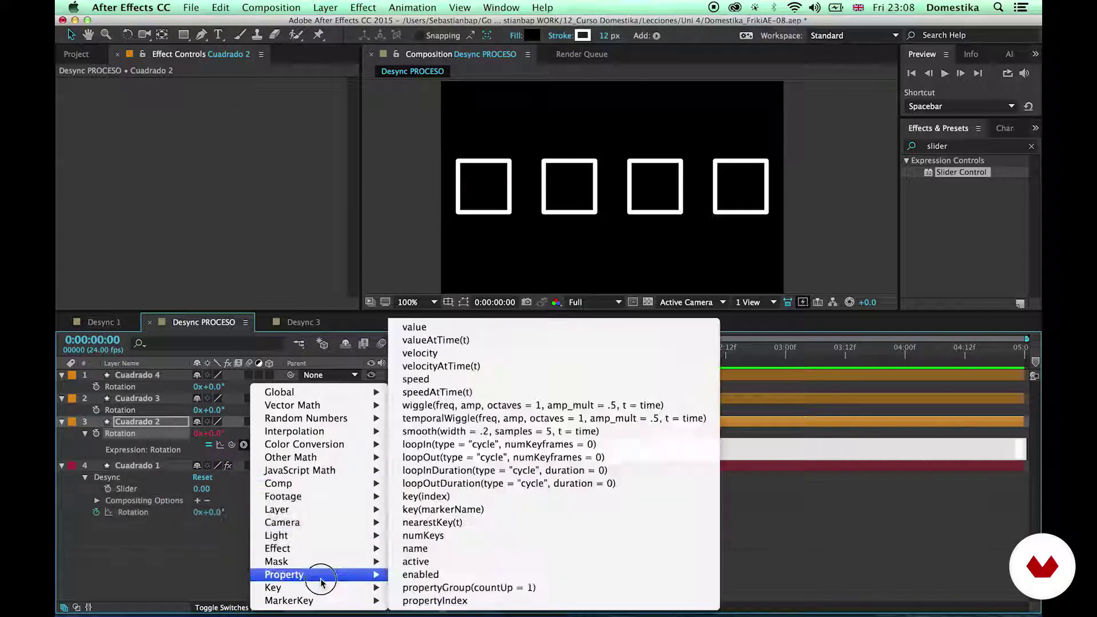
{"action": "left_click", "coordinate": [437, 341]}
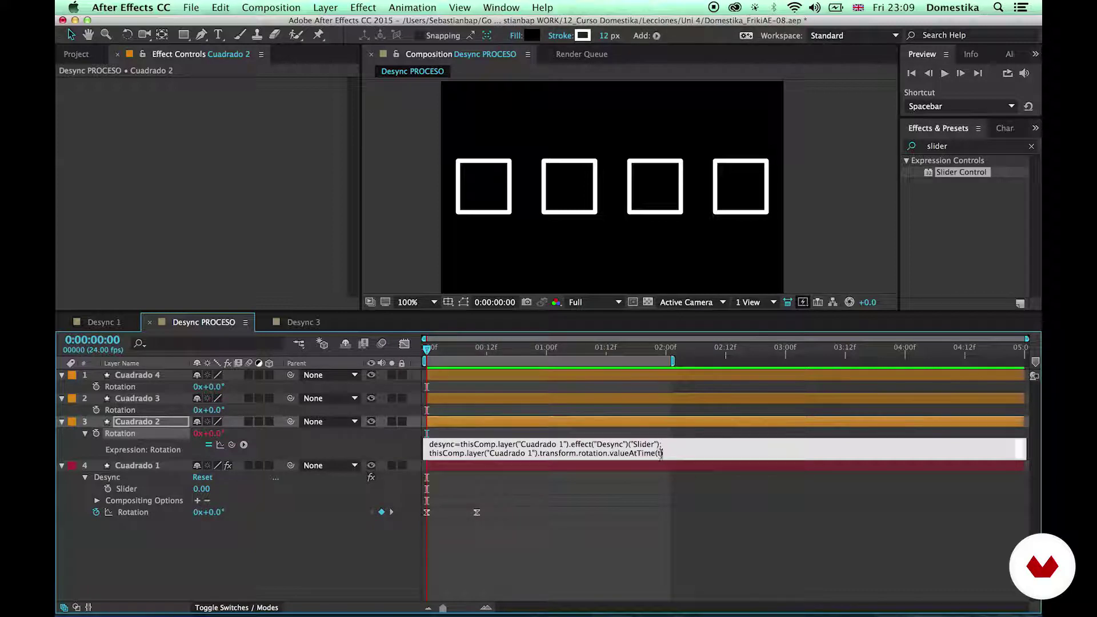
- Replace the valueAtTime argument with time-desync and commit Cuadrado 2's rotation expression
{"action": "type", "text": "time"}
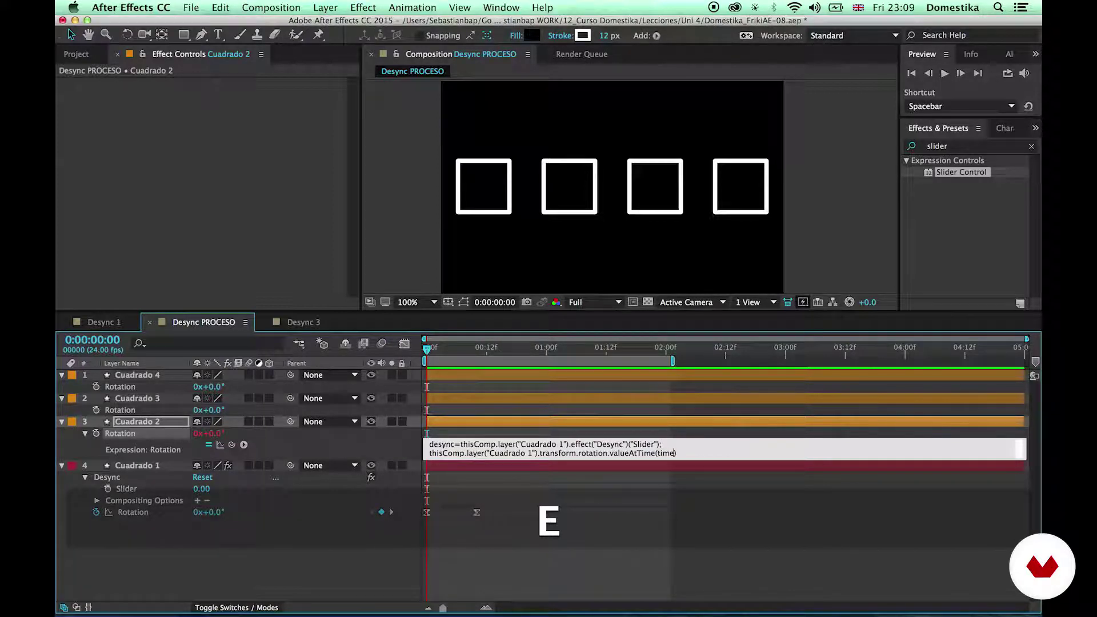
{"action": "type", "text": "-"}
{"action": "double_click", "coordinate": [437, 444]}
{"action": "key", "text": "super+c"}
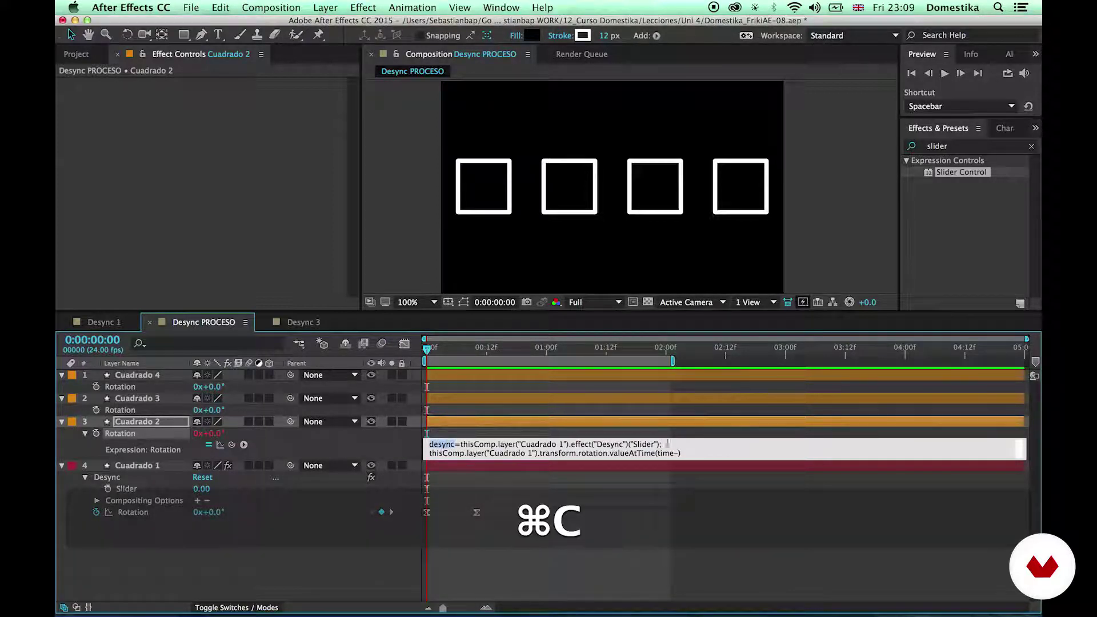
{"action": "left_click", "coordinate": [677, 453]}
{"action": "key", "text": "super+v"}
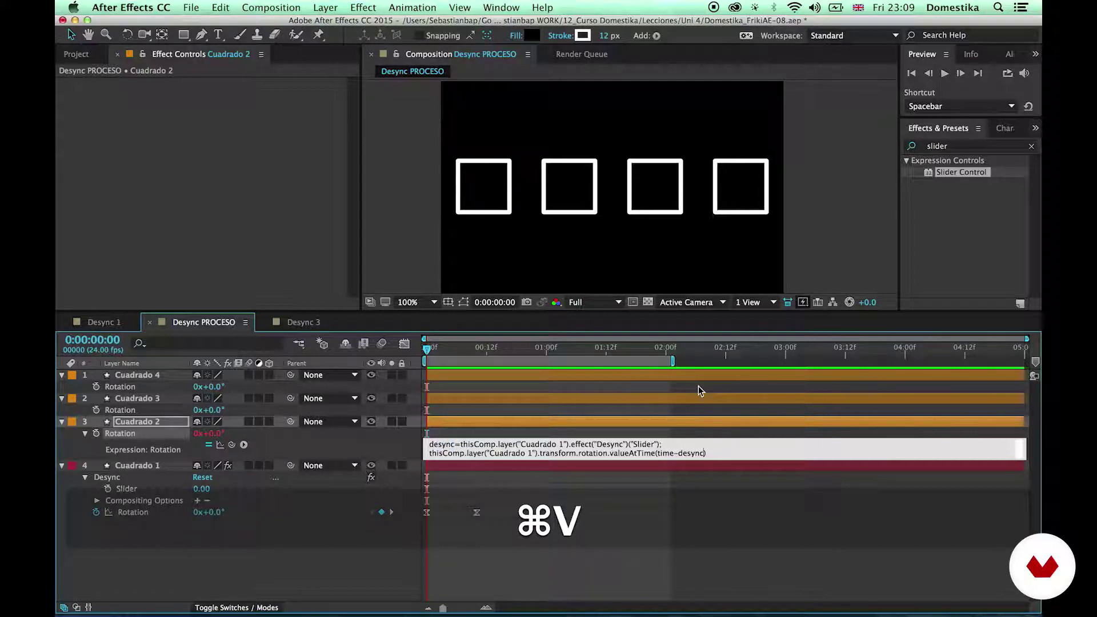
{"action": "key", "text": "KP_Enter"}
- Preview the animation and set Cuadrado 1's Desync slider to 0.23
{"action": "key", "text": "KP_0"}
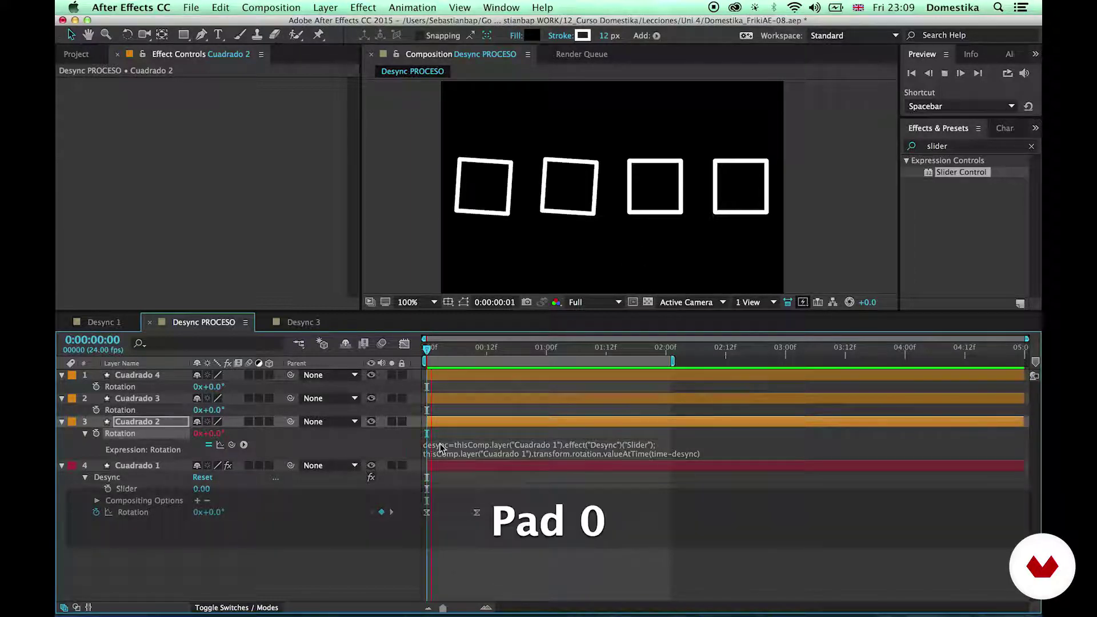
{"action": "left_click", "coordinate": [133, 466]}
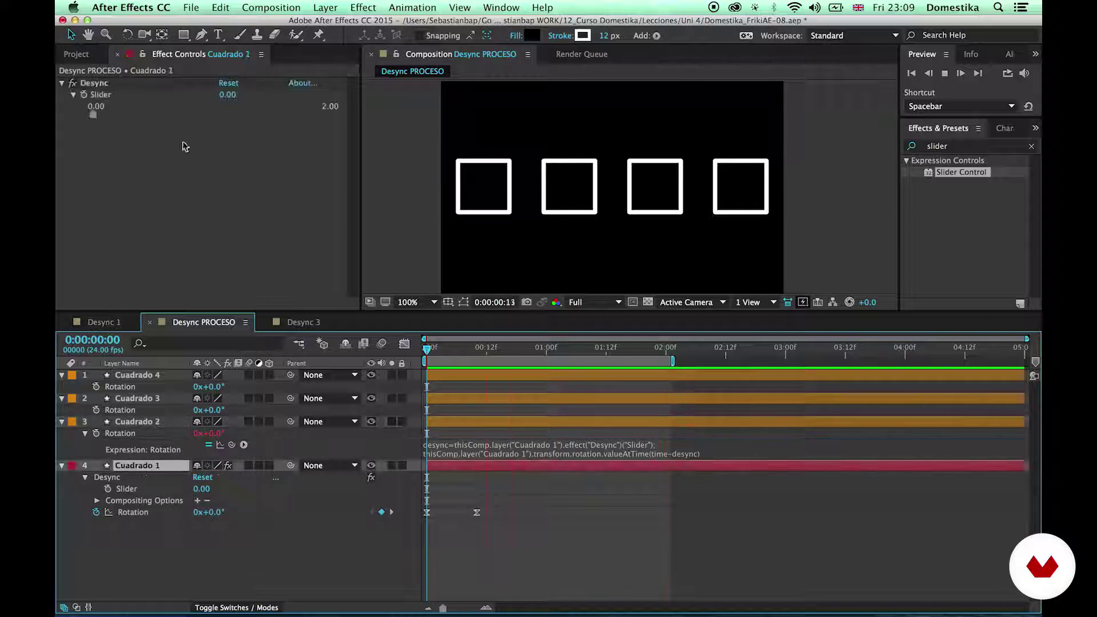
{"action": "left_click_drag", "start_coordinate": [95, 115], "coordinate": [121, 114]}
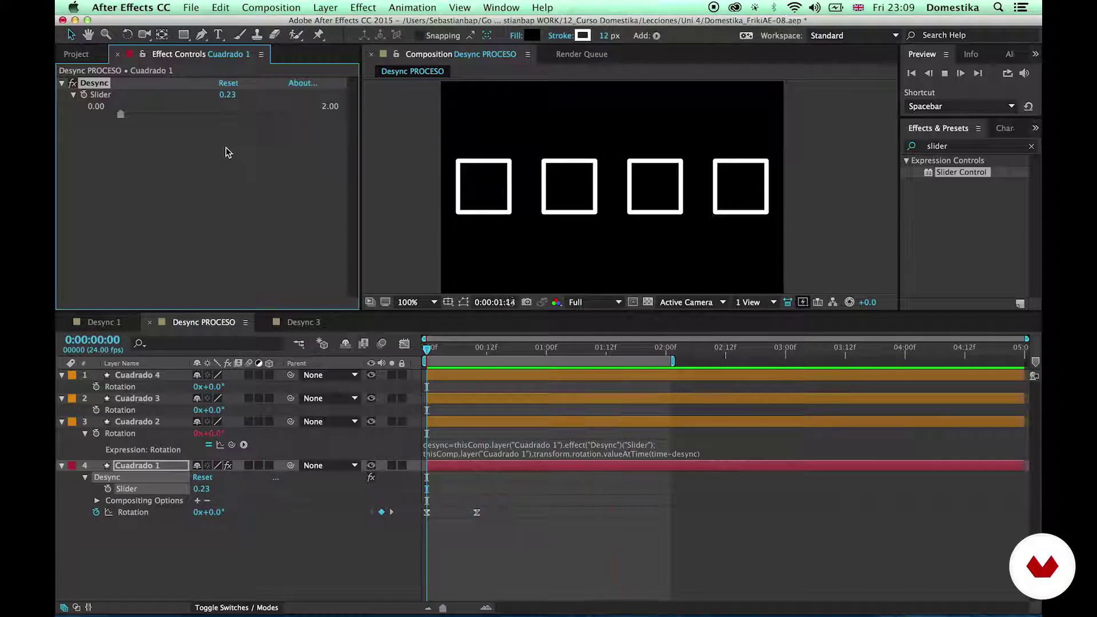
- Copy Cuadrado 2's rotation expression to the Rotation properties of Cuadrado 3 and Cuadrado 4
{"action": "left_click", "coordinate": [137, 422]}
{"action": "key", "text": "cmd+c"}
{"action": "left_click", "coordinate": [131, 399]}
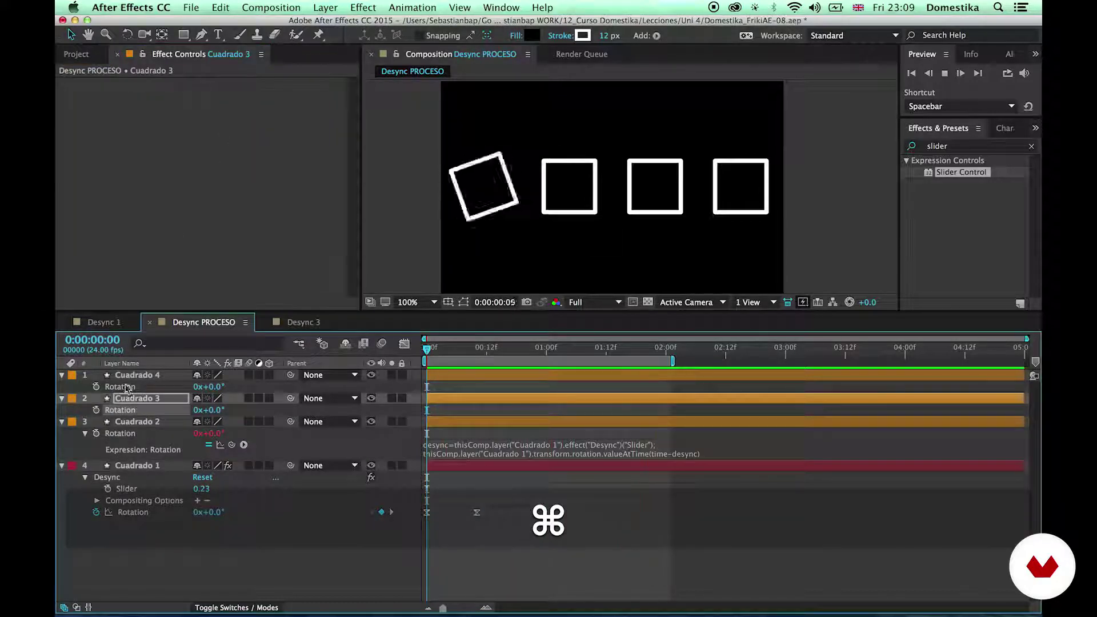
{"action": "left_click", "coordinate": [136, 375], "text": "super"}
{"action": "key", "text": "super+v"}
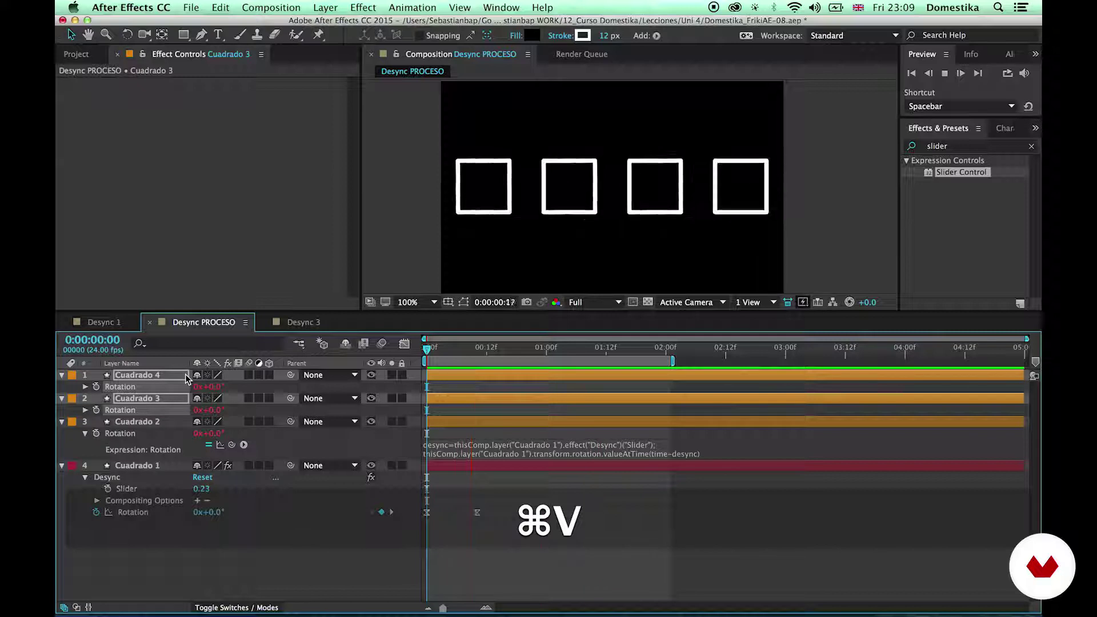
{"action": "key", "text": "super+z"}
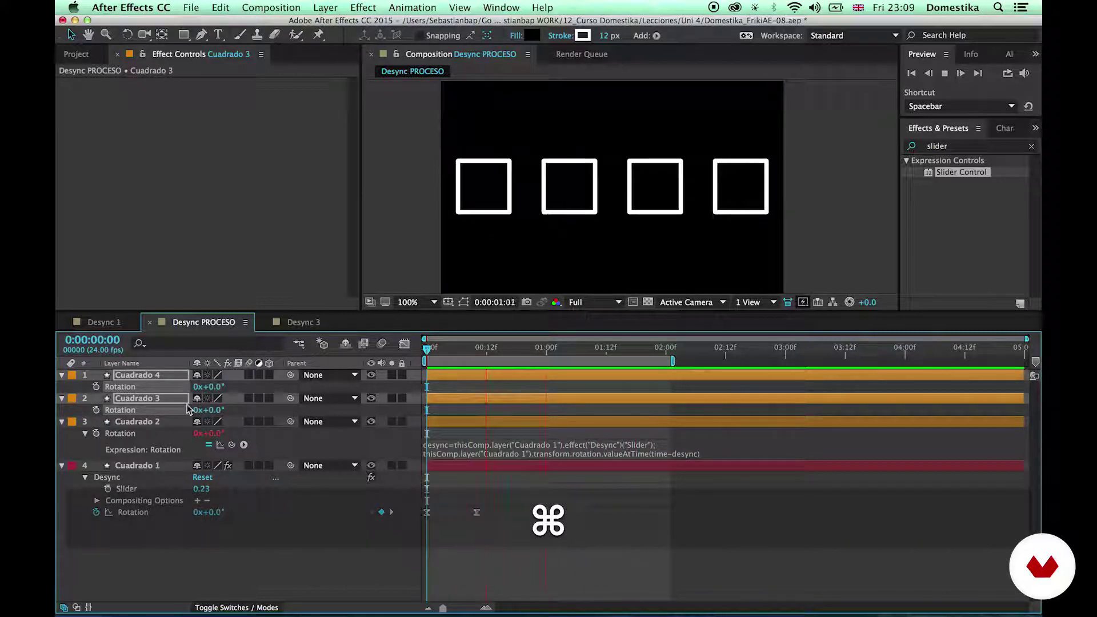
{"action": "key", "text": "super+v"}
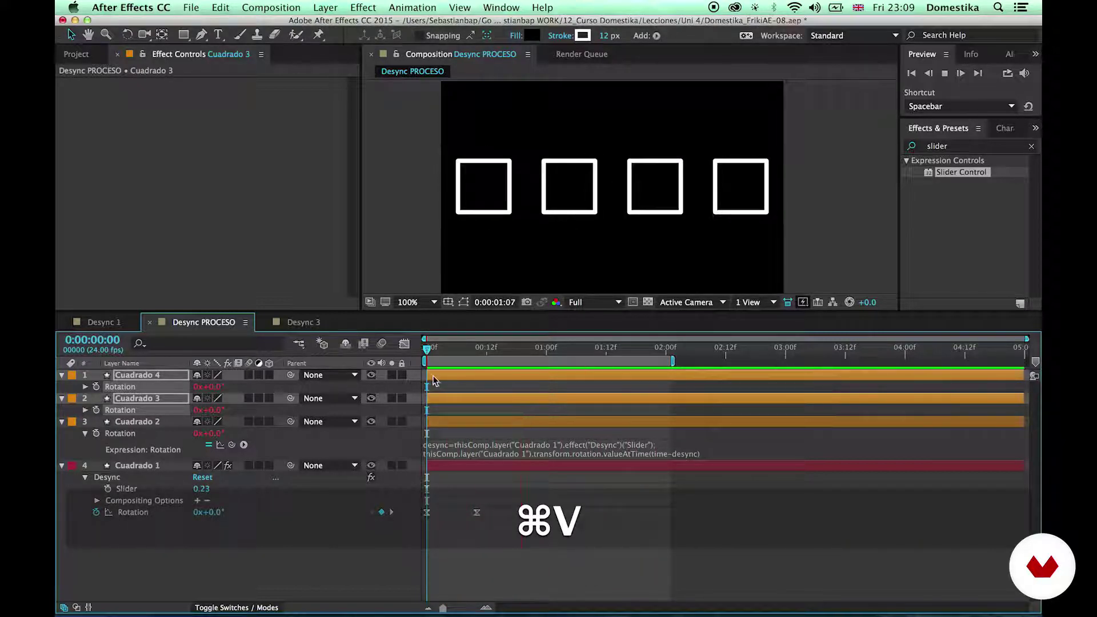
- Undo the expression paste on Cuadrado 3 and Cuadrado 4, and replace the layer name with index+1 in the second line of Cuadrado 2's rotation expression
{"action": "key", "text": "super+z"}
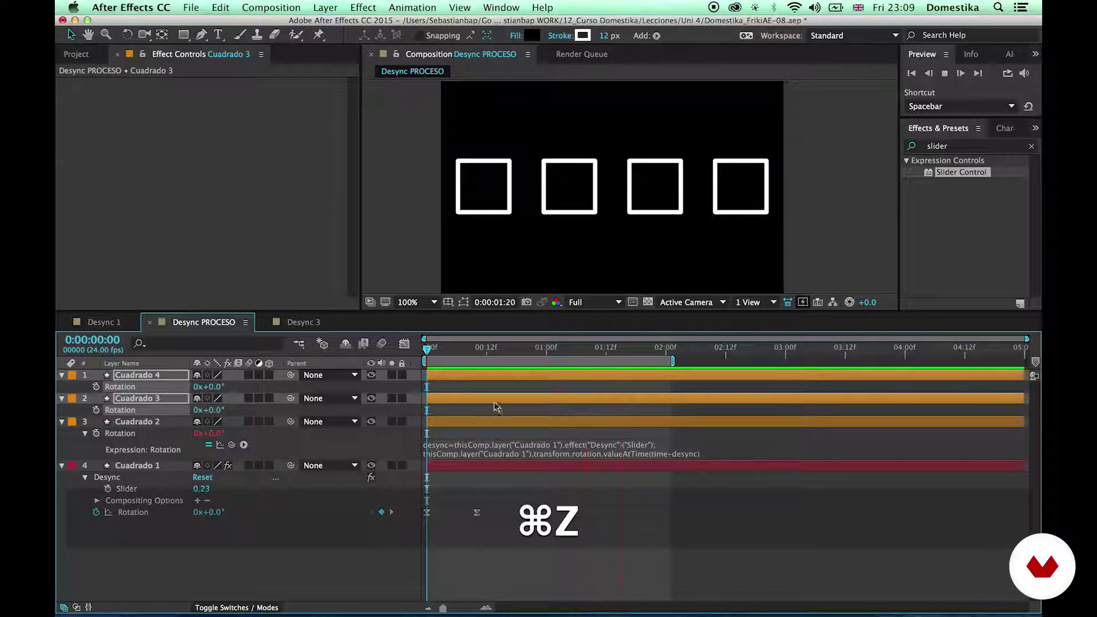
{"action": "left_click", "coordinate": [486, 453]}
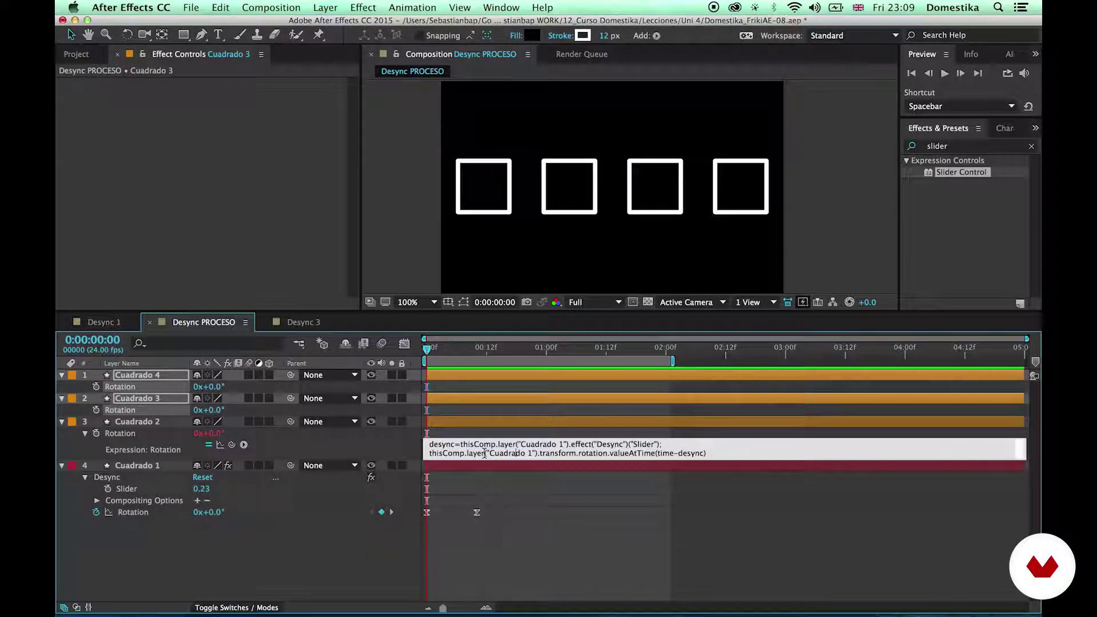
{"action": "left_click_drag", "start_coordinate": [485, 453], "coordinate": [521, 453]}
{"action": "type", "text": "inde"}
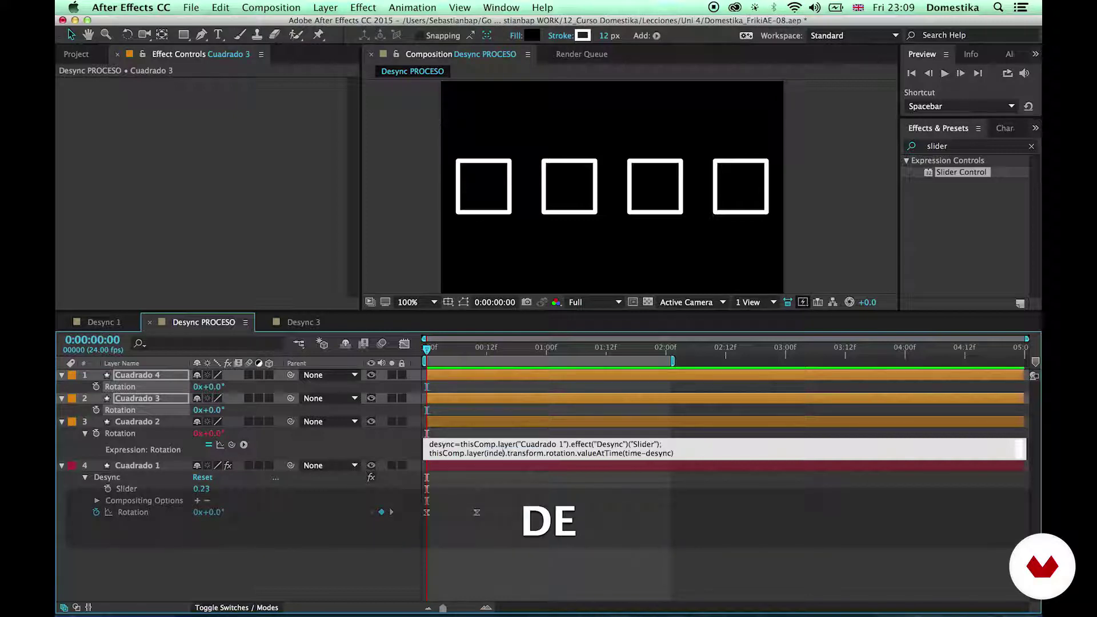
{"action": "type", "text": "x"}
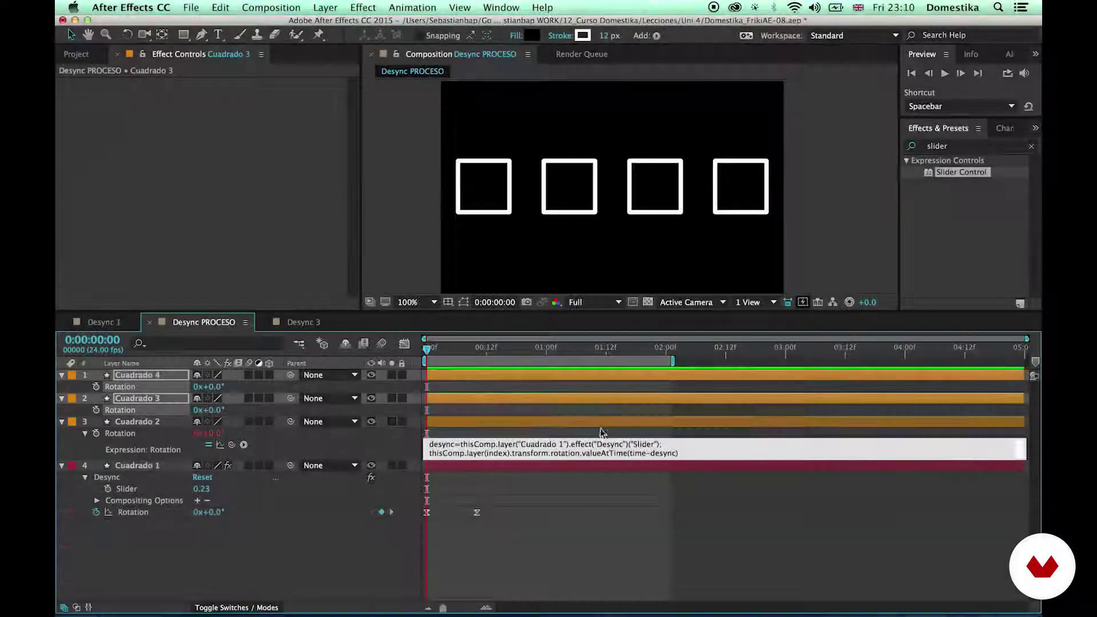
{"action": "type", "text": "+1"}
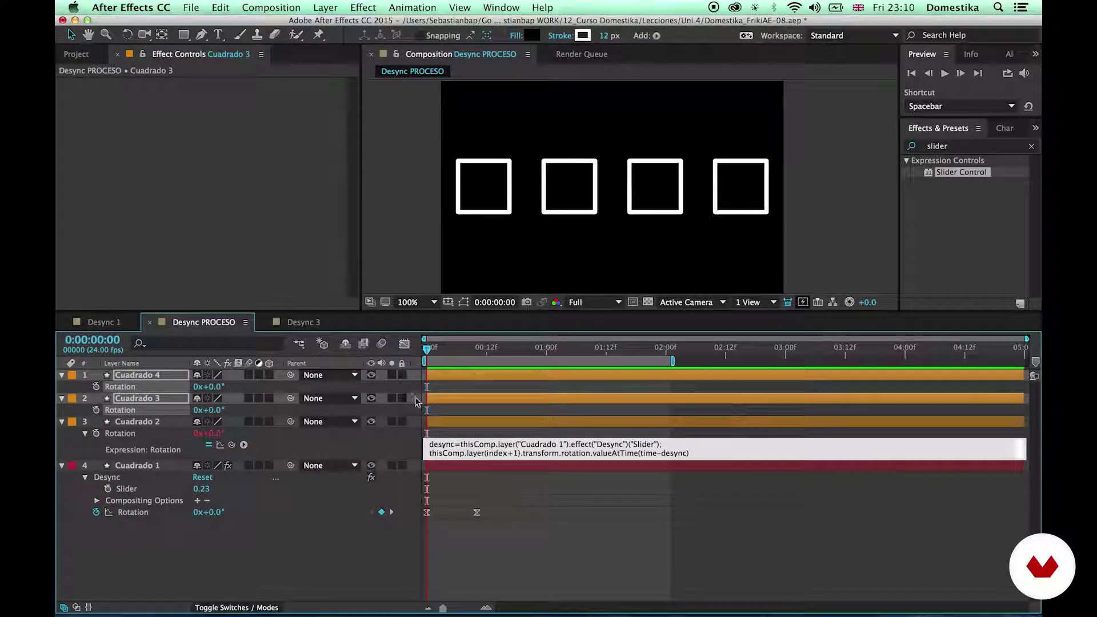
{"action": "key", "text": "KP_Enter"}
- Copy Cuadrado 2's index-based rotation expression to the Rotation of Cuadrado 3 and Cuadrado 4, and preview the animation
{"action": "left_click", "coordinate": [133, 433]}
{"action": "key", "text": "super+c"}
{"action": "left_click", "coordinate": [126, 412]}
{"action": "key", "text": "super+v"}
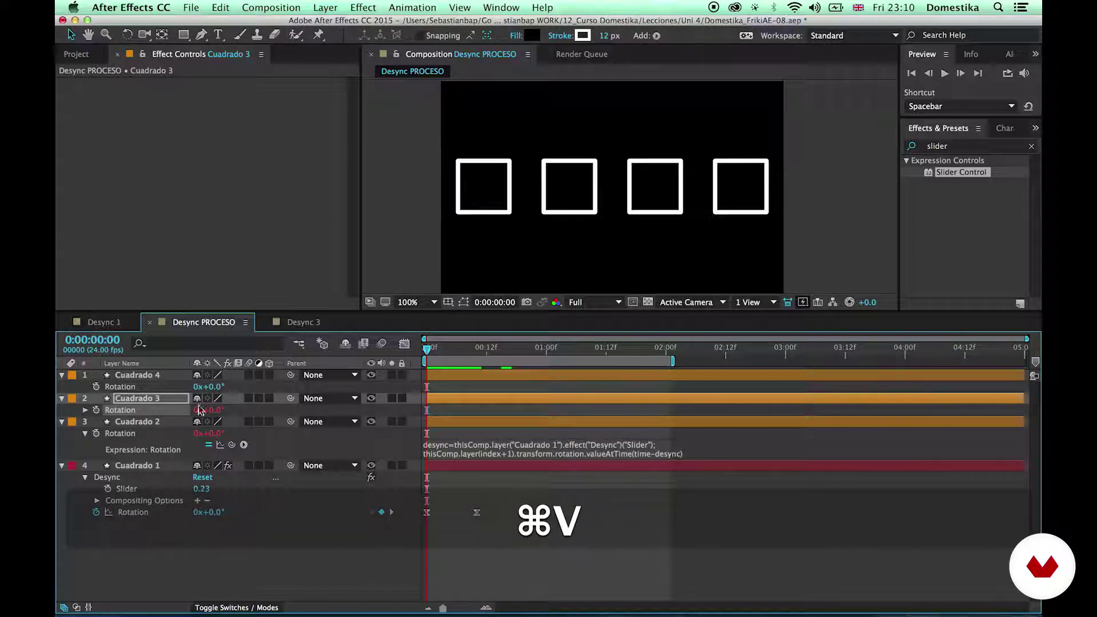
{"action": "left_click", "coordinate": [125, 384]}
{"action": "key", "text": "super+v"}
{"action": "key", "text": "KP_0"}
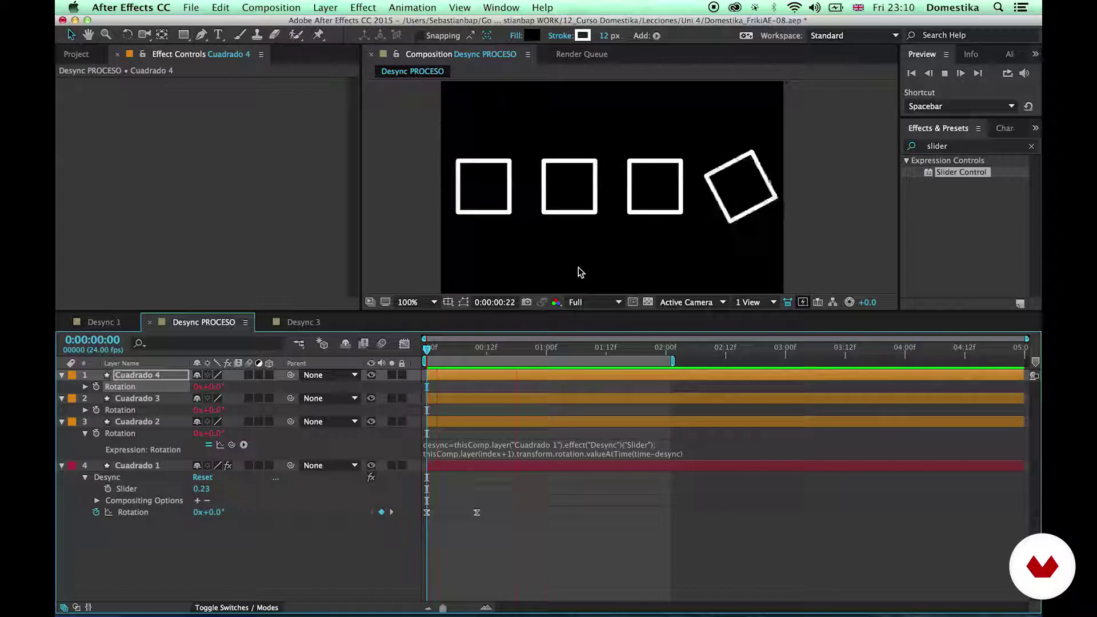
- Open the recent project Domestika_FrikiAE-07.aep
{"action": "left_click", "coordinate": [191, 7]}
{"action": "mouse_move", "coordinate": [239, 55]}
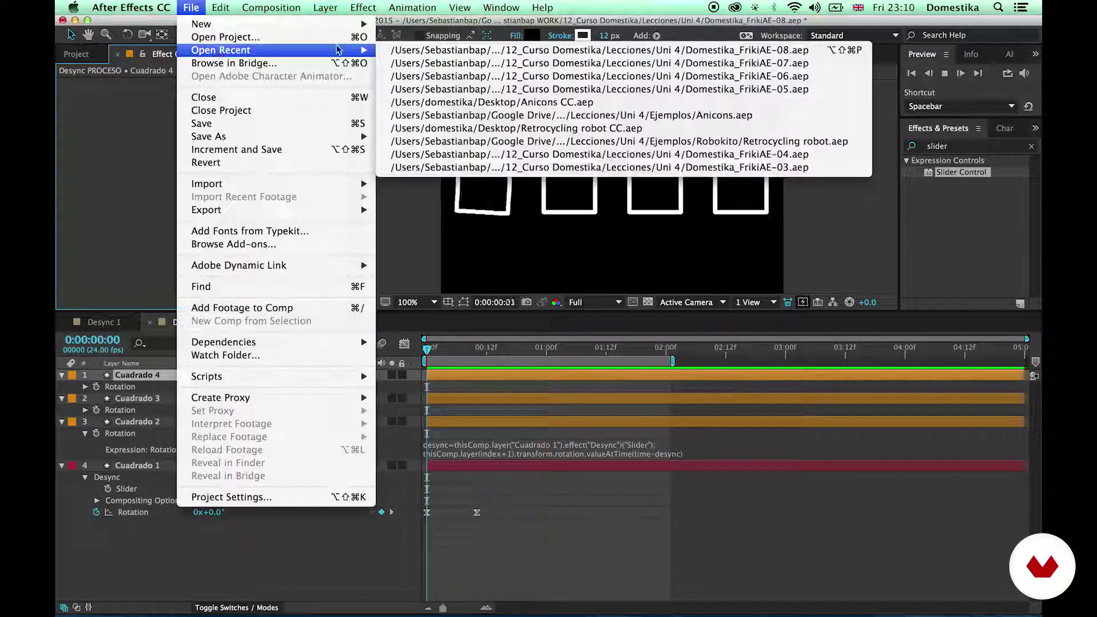
{"action": "left_click", "coordinate": [685, 64]}
{"action": "left_click", "coordinate": [525, 339]}
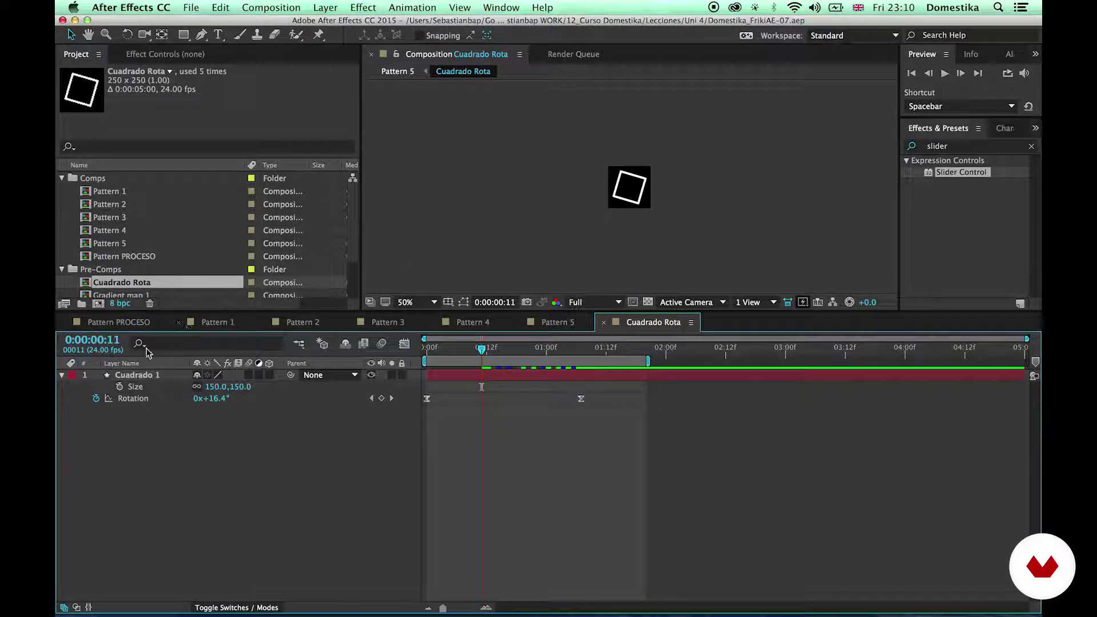
- Open the Pattern 5 composition and preview its animation
{"action": "double_click", "coordinate": [123, 246]}
{"action": "key", "text": "KP_0"}
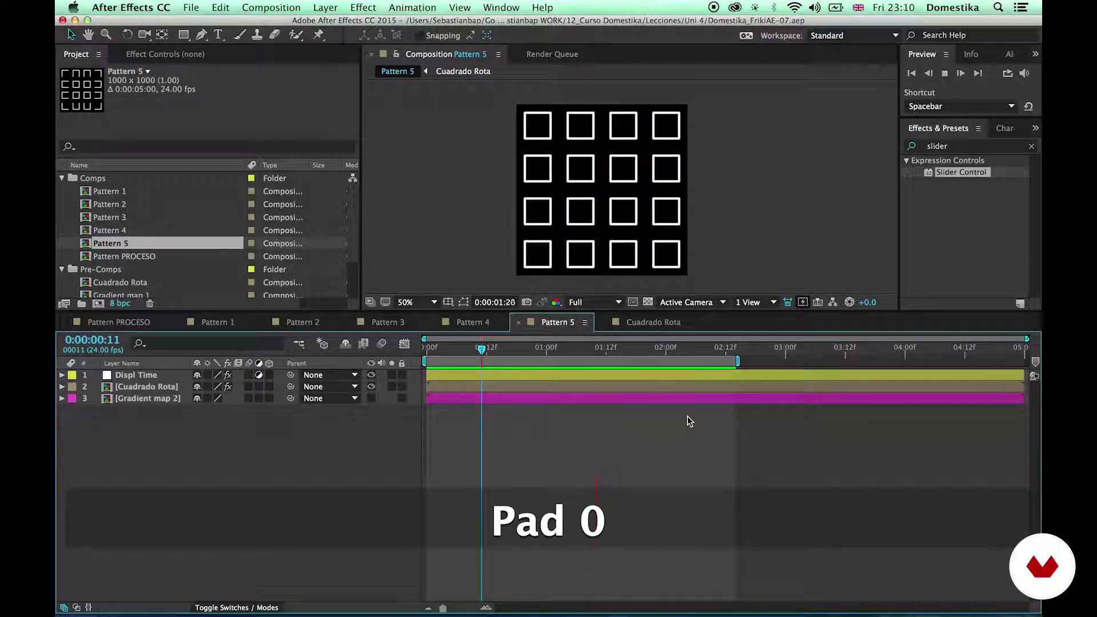
{"action": "key", "text": "space"}
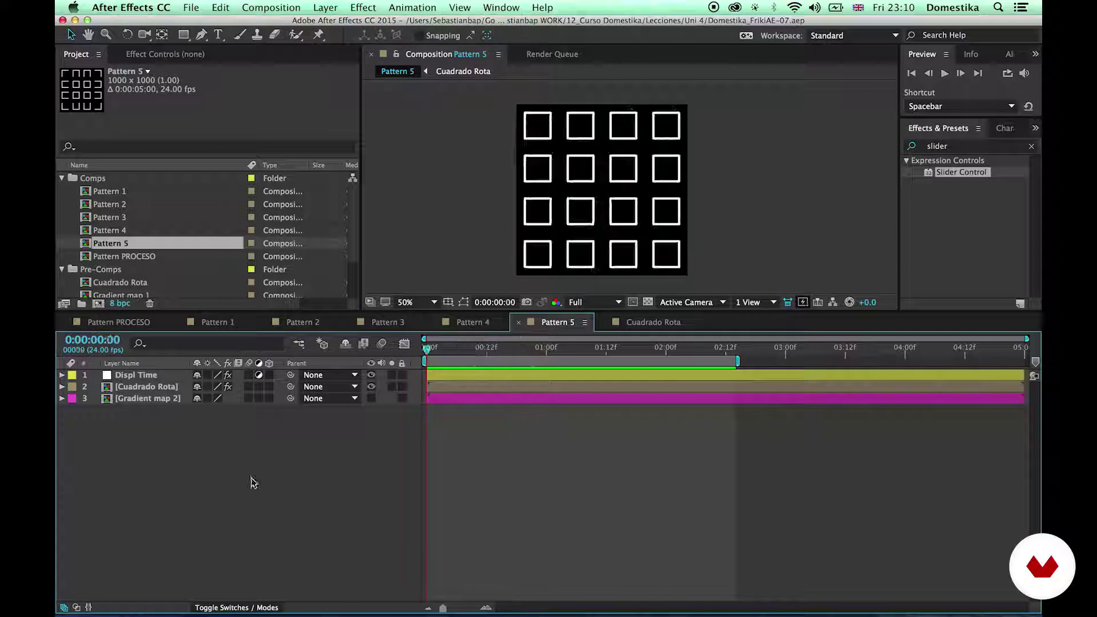
- Make the project area taller and look over the Pattern 1 and Pattern 2 compositions and their Cuadrado Rota layer
{"action": "left_click_drag", "start_coordinate": [259, 311], "coordinate": [257, 346]}
{"action": "left_click", "coordinate": [218, 357]}
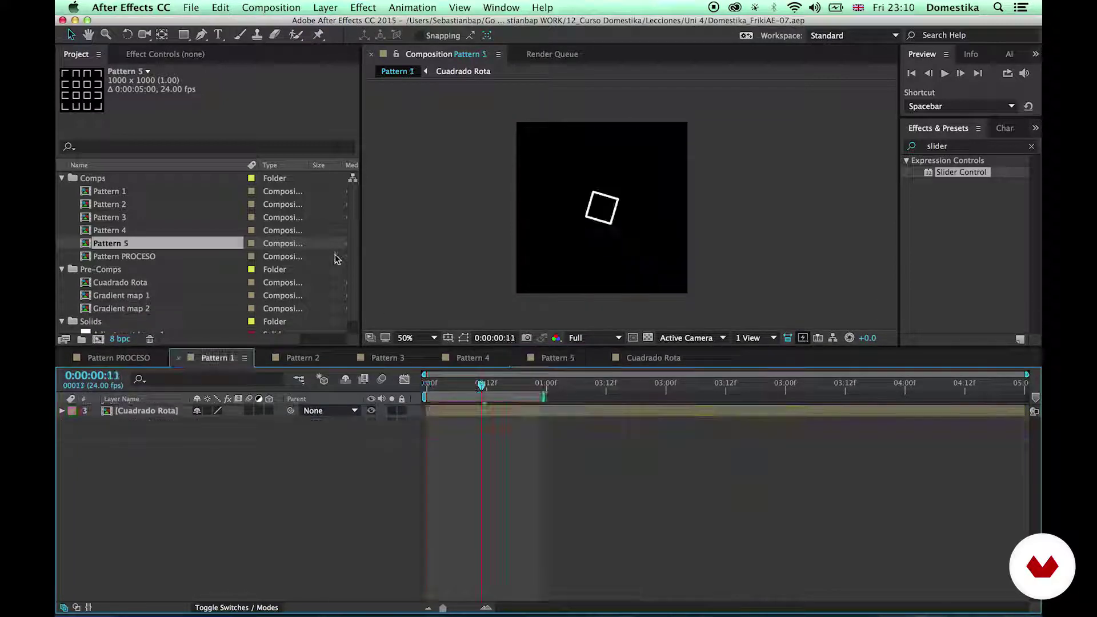
{"action": "left_click_drag", "start_coordinate": [464, 448], "coordinate": [415, 430]}
{"action": "left_click", "coordinate": [298, 360]}
{"action": "left_click", "coordinate": [222, 360]}
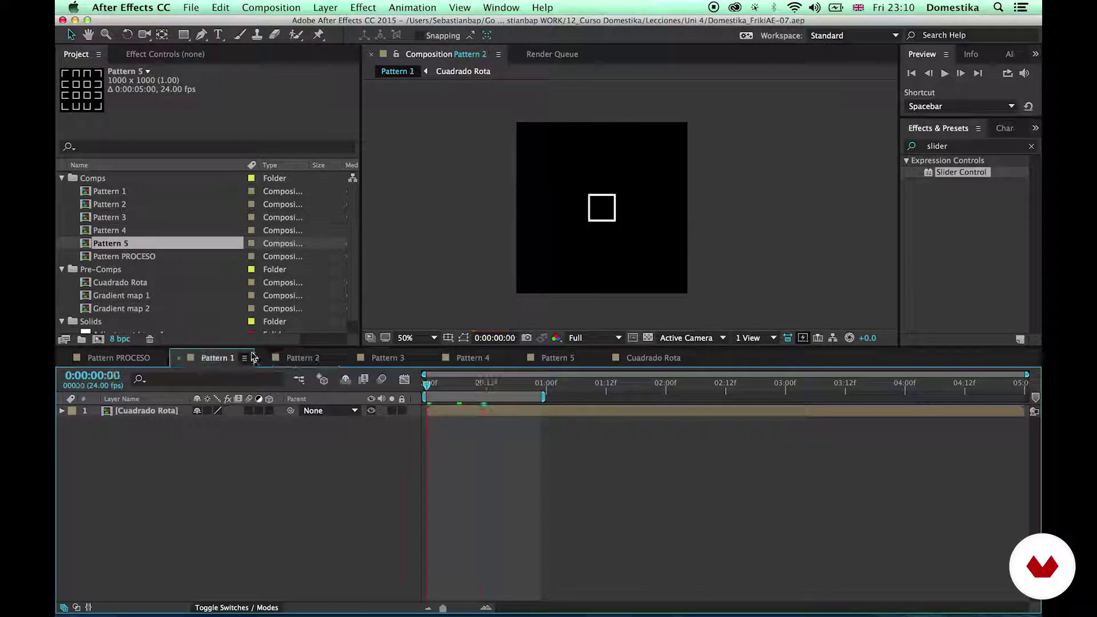
{"action": "left_click", "coordinate": [72, 210]}
{"action": "left_click", "coordinate": [455, 409]}
{"action": "left_click", "coordinate": [444, 436]}
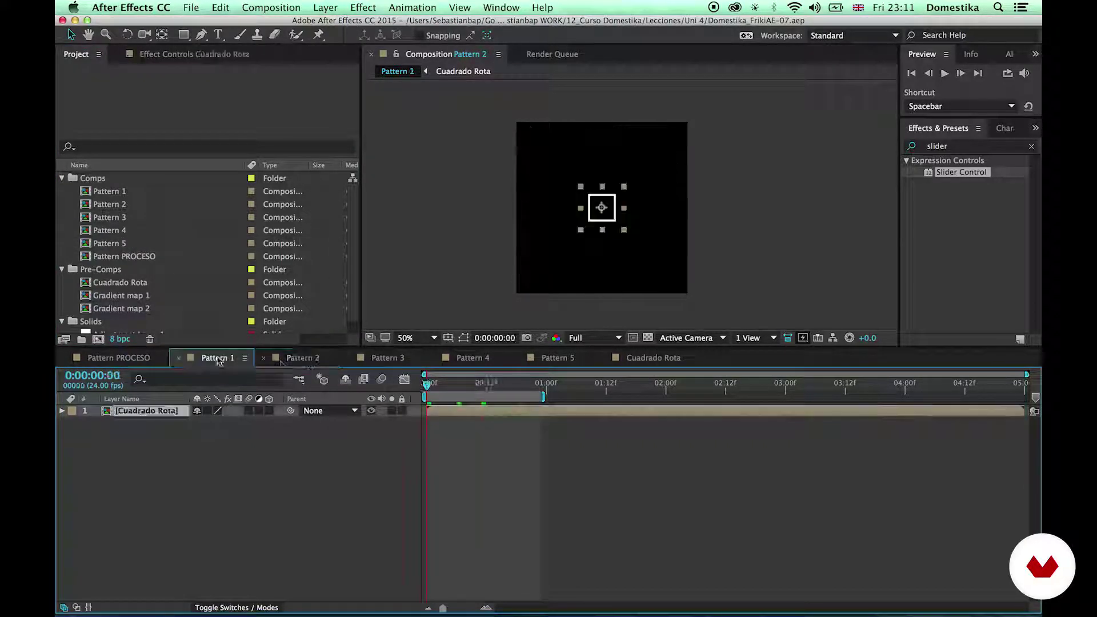
{"action": "left_click", "coordinate": [503, 451]}
{"action": "left_click", "coordinate": [449, 411]}
{"action": "double_click", "coordinate": [449, 411]}
{"action": "left_click", "coordinate": [228, 360]}
{"action": "left_click", "coordinate": [501, 444]}
- Close all open compositions except Pattern PROCESO and hide its grid
{"action": "key", "text": "super+w"}
{"action": "key", "text": "super+w"}
{"action": "key", "text": "super+w"}
{"action": "key", "text": "super+w"}
{"action": "key", "text": "super+w"}
{"action": "key", "text": "super+w"}
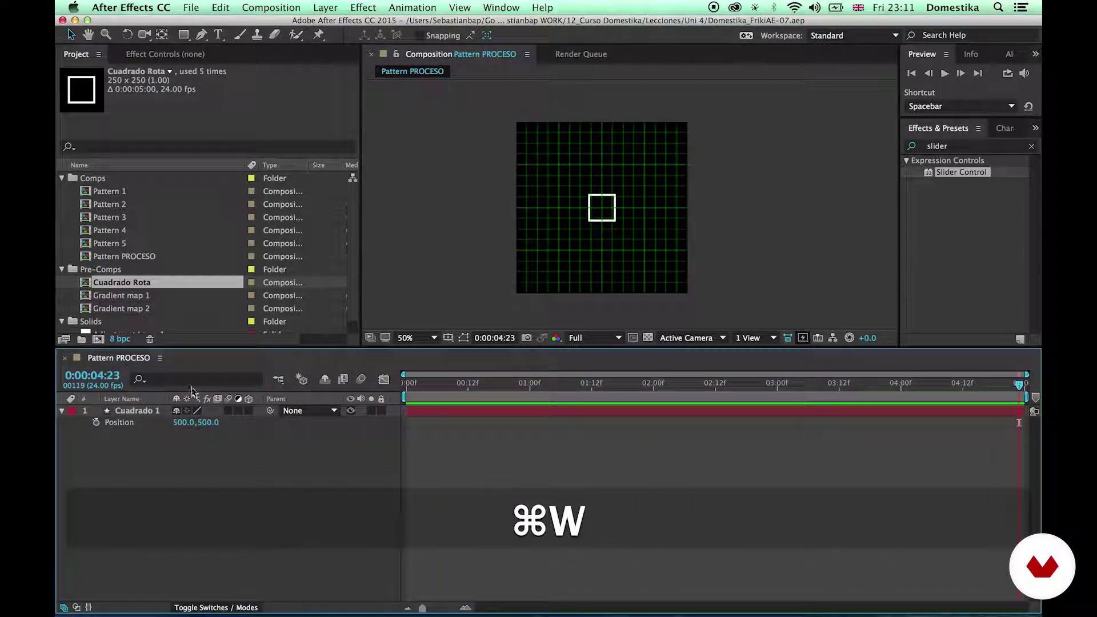
{"action": "key", "text": "super+apostrophe"}
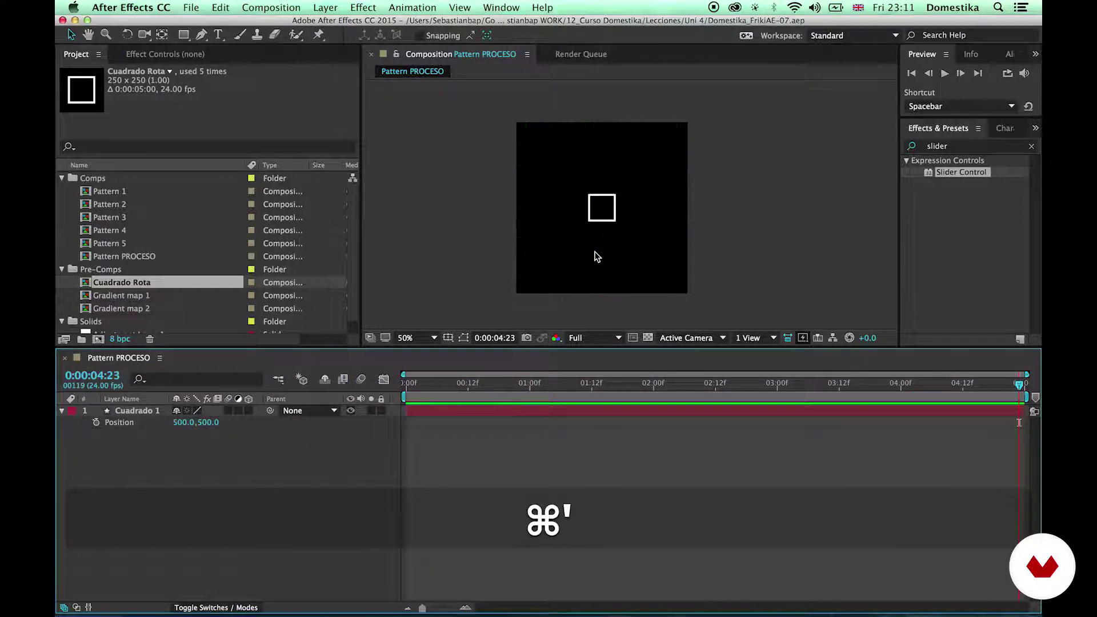
- Open the Pattern 1 composition and preview the rotating Cuadrado Rota layer
{"action": "double_click", "coordinate": [129, 194]}
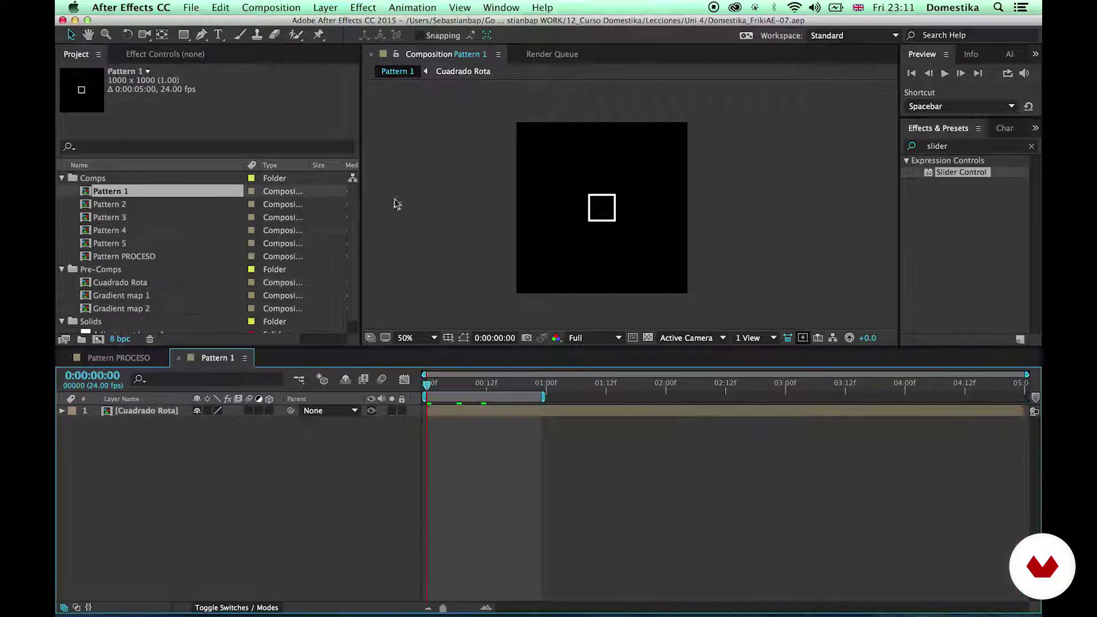
{"action": "left_click", "coordinate": [446, 415]}
{"action": "key", "text": "space"}
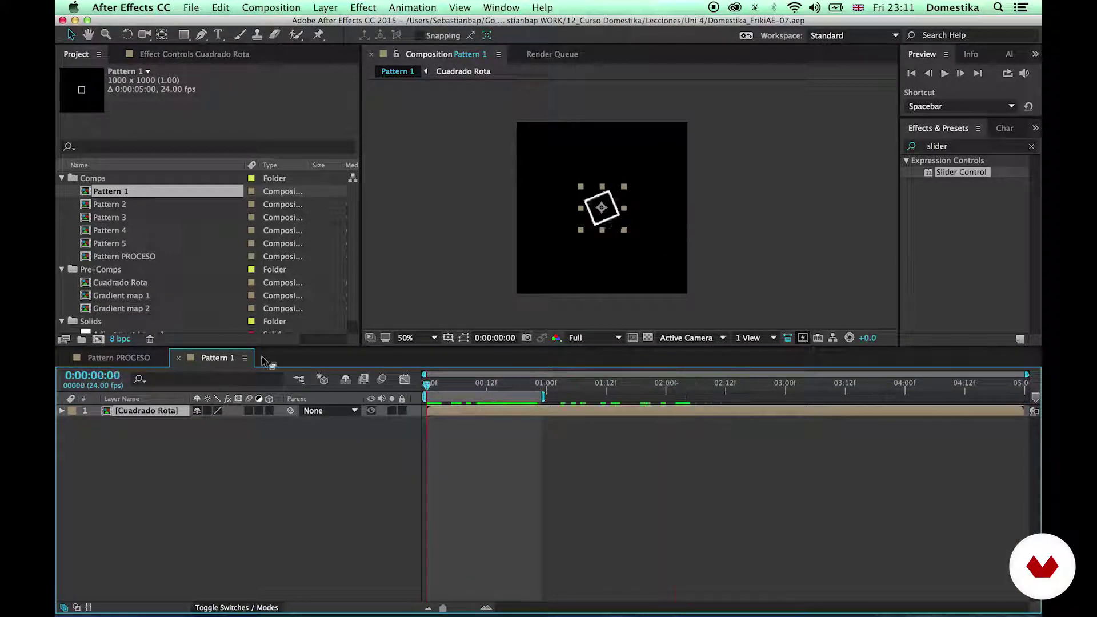
{"action": "key", "text": "KP_0"}
- Open the Pattern 2 composition and examine the CC RepeTile settings on its Cuadrado Rota layer
{"action": "double_click", "coordinate": [132, 205]}
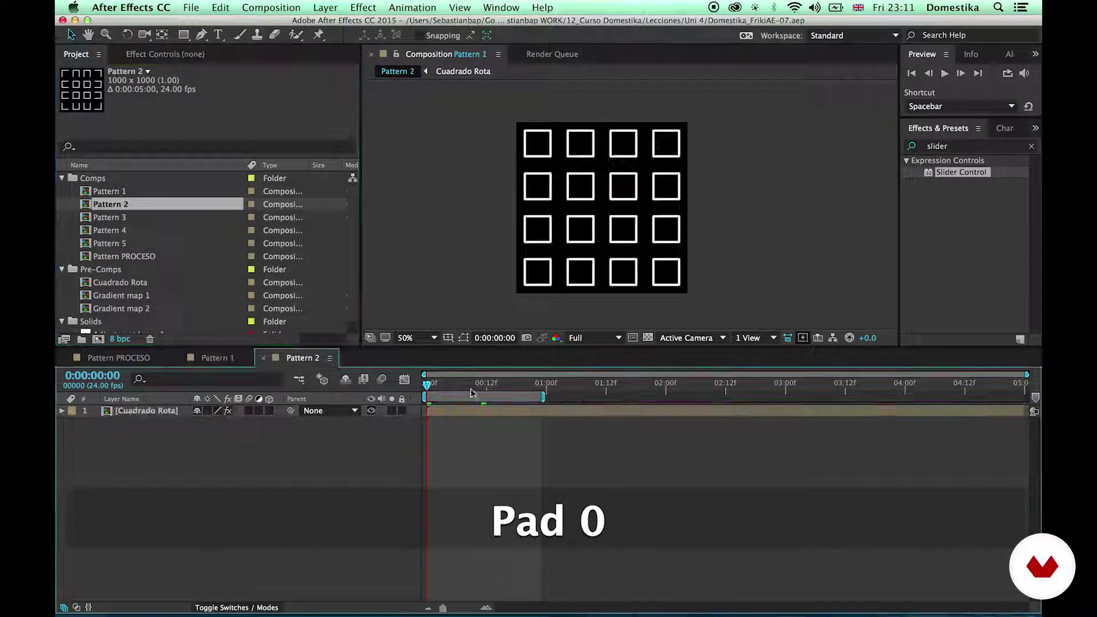
{"action": "left_click", "coordinate": [573, 410]}
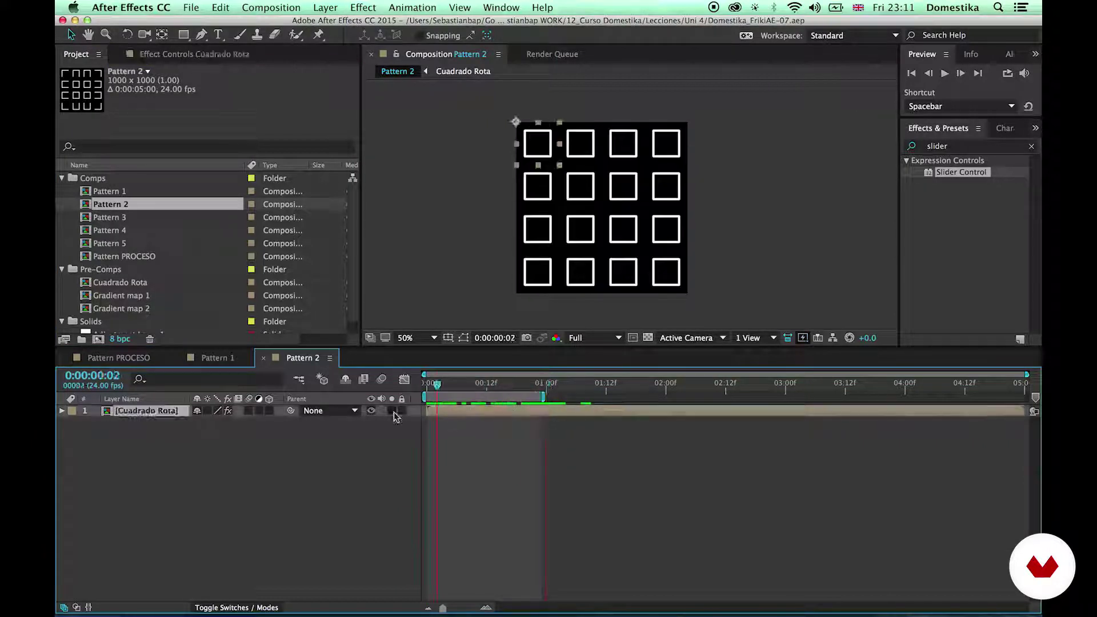
{"action": "key", "text": "e"}
{"action": "left_click", "coordinate": [85, 423]}
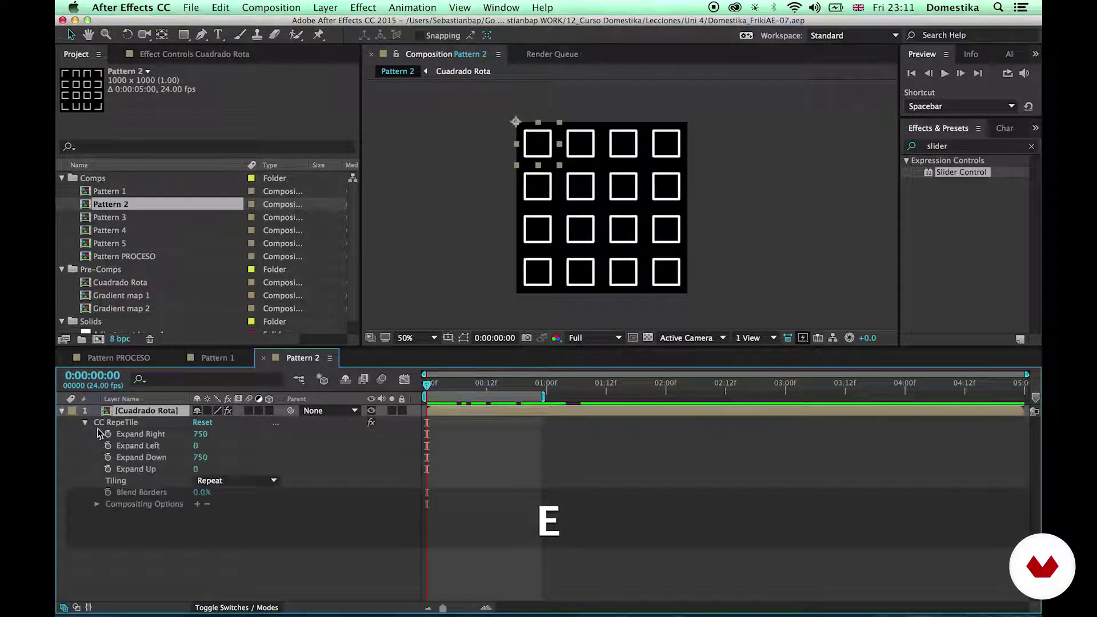
{"action": "left_click", "coordinate": [61, 411]}
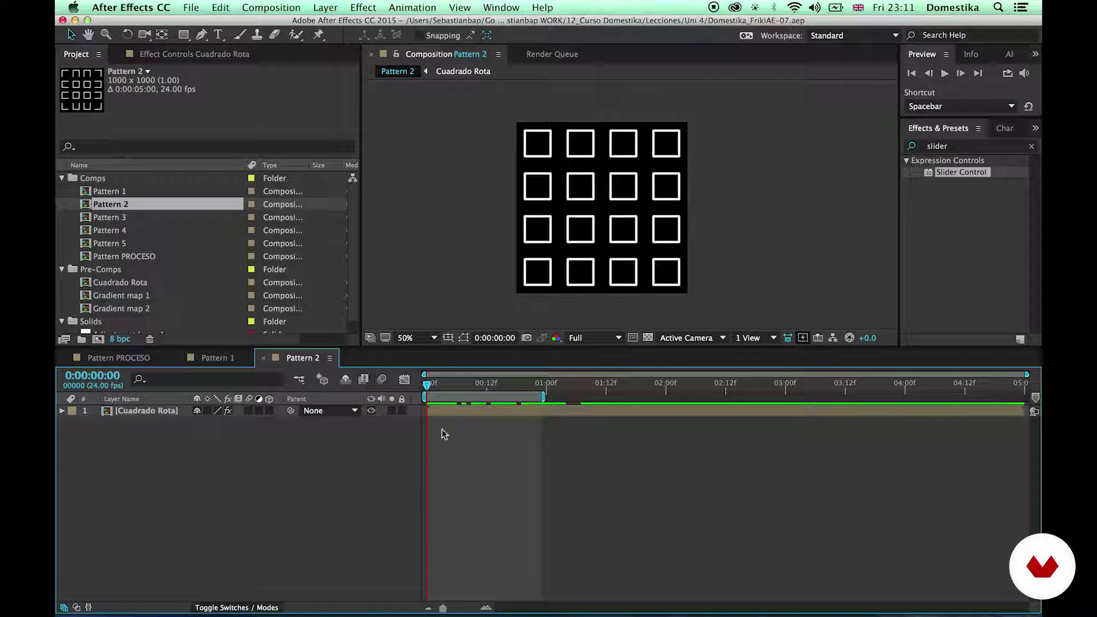
- Open the Pattern 3 composition, scrub through its animation and toggle the visibility of its Cuadrado Rota layer
{"action": "double_click", "coordinate": [106, 217]}
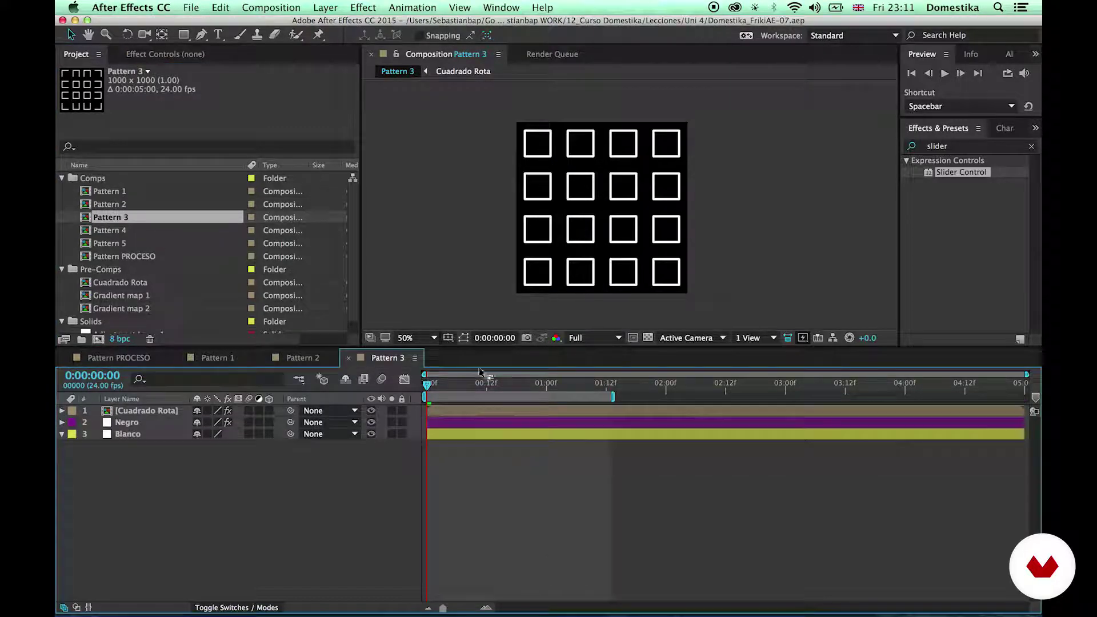
{"action": "left_click_drag", "start_coordinate": [454, 392], "coordinate": [598, 389]}
{"action": "left_click", "coordinate": [372, 411]}
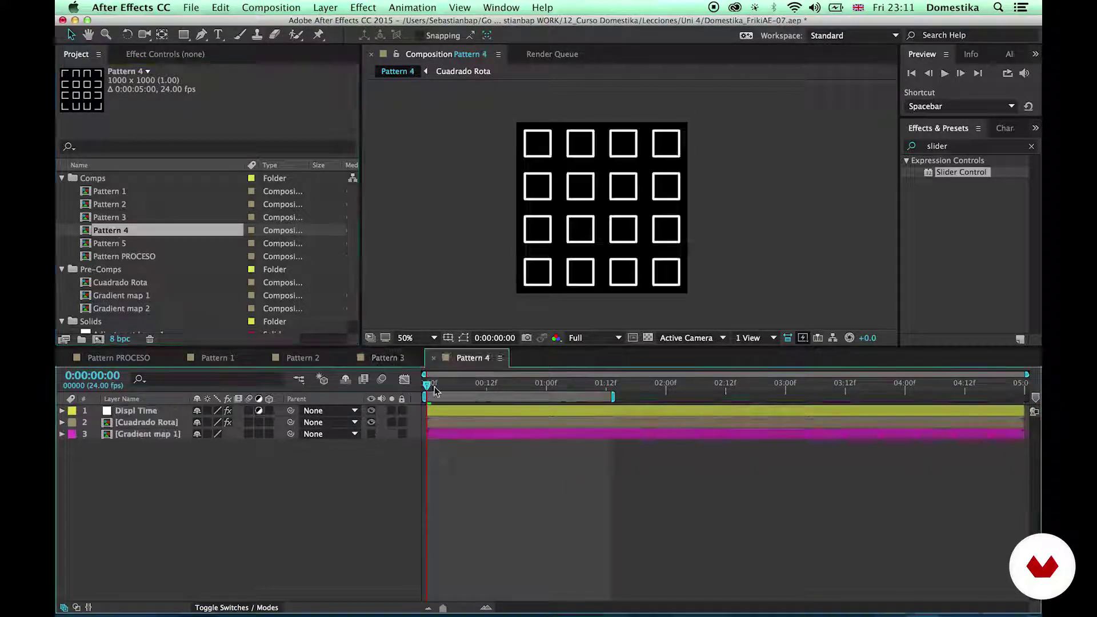
- Scrub through the Pattern 4 composition and preview its animation with the Displ Time layer selected
{"action": "left_click_drag", "start_coordinate": [435, 392], "coordinate": [477, 389]}
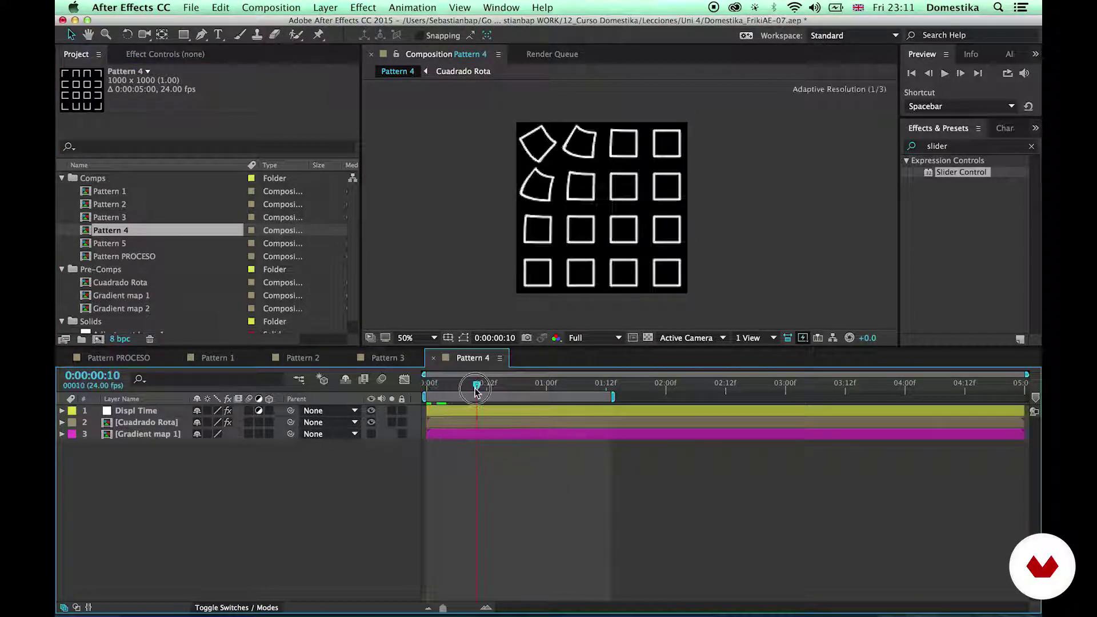
{"action": "left_click", "coordinate": [147, 411]}
{"action": "key", "text": "KP_0"}
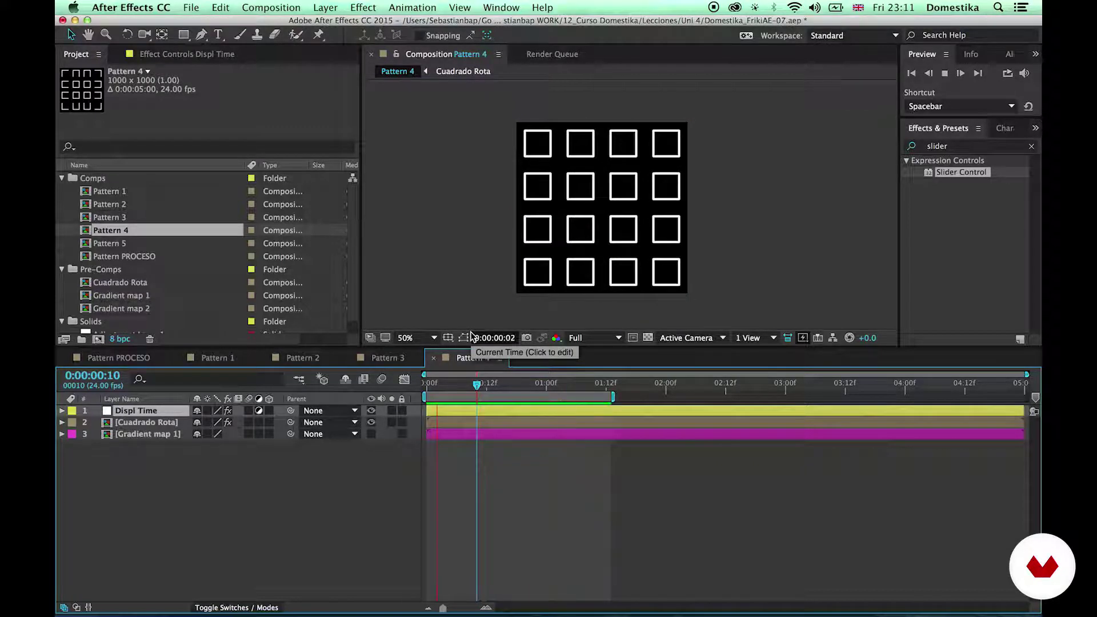
{"action": "key", "text": "KP_0"}
- Open Pattern 5 again and preview its desynchronised square animation
{"action": "double_click", "coordinate": [133, 244]}
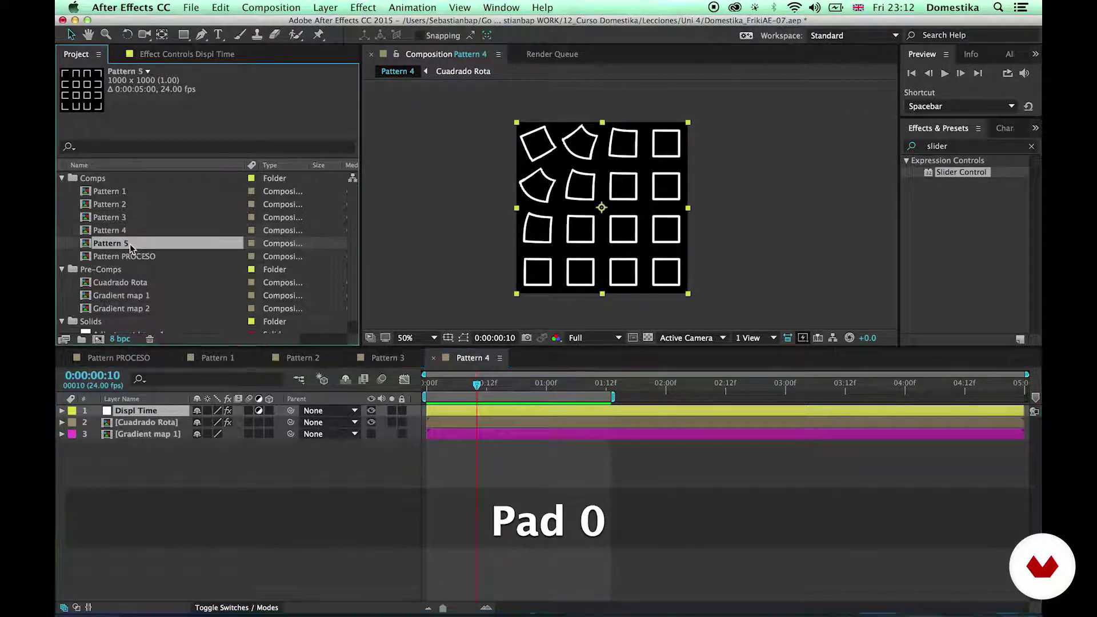
{"action": "key", "text": "KP_0"}
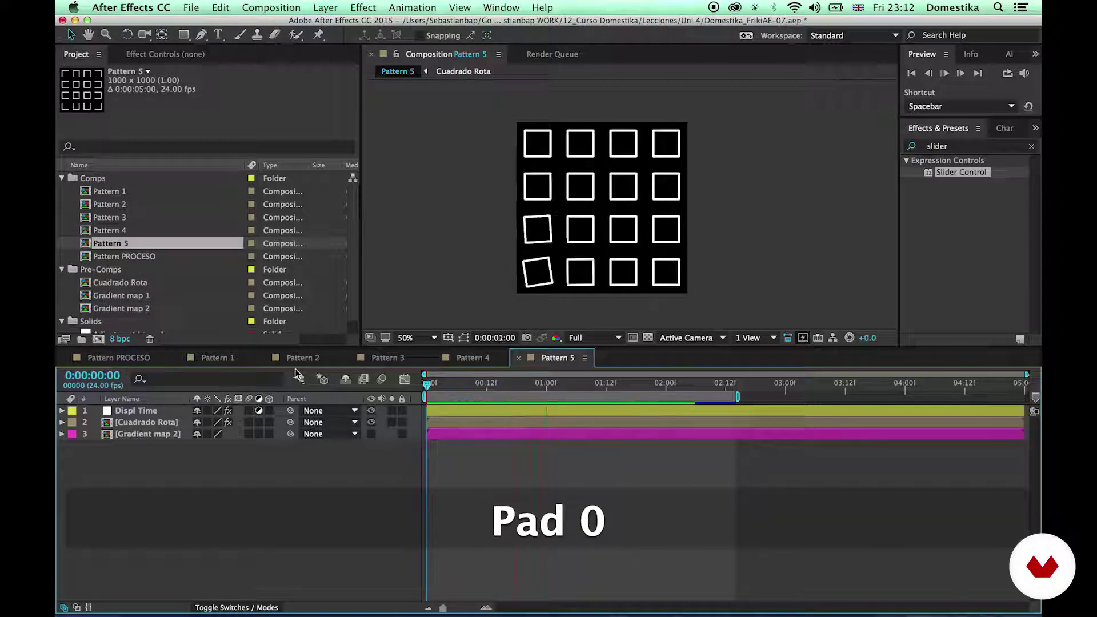
{"action": "key", "text": "KP_0"}
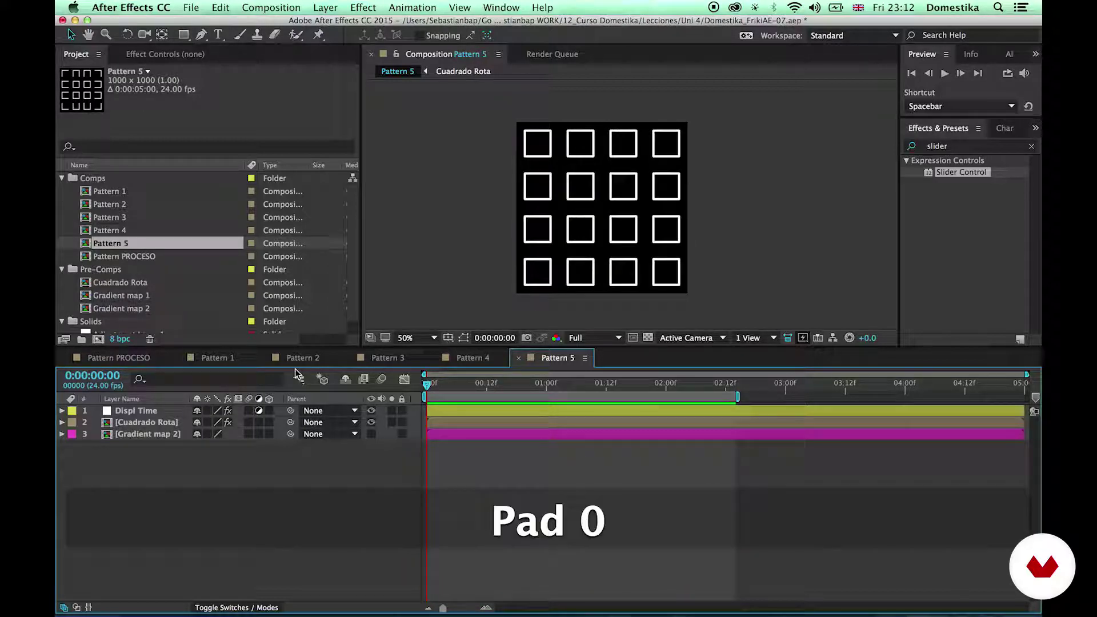
- Close the five numbered Pattern compositions so only Pattern PROCESO stays open
{"action": "key", "text": "super+w"}
{"action": "key", "text": "super+w"}
{"action": "key", "text": "super+w"}
{"action": "key", "text": "super+w"}
{"action": "key", "text": "super+w"}
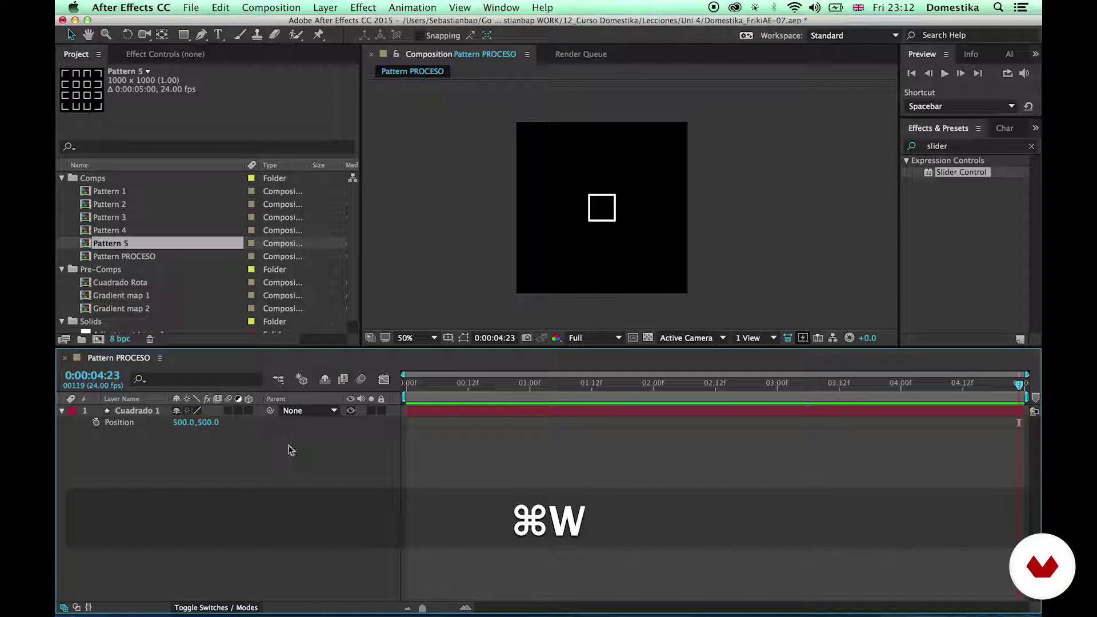
- Return Pattern PROCESO to its first frame and collapse the Comps, Pre-Comps and Solids folders in the project
{"action": "left_click_drag", "start_coordinate": [432, 387], "coordinate": [389, 380]}
{"action": "left_click", "coordinate": [62, 179]}
{"action": "left_click", "coordinate": [61, 192]}
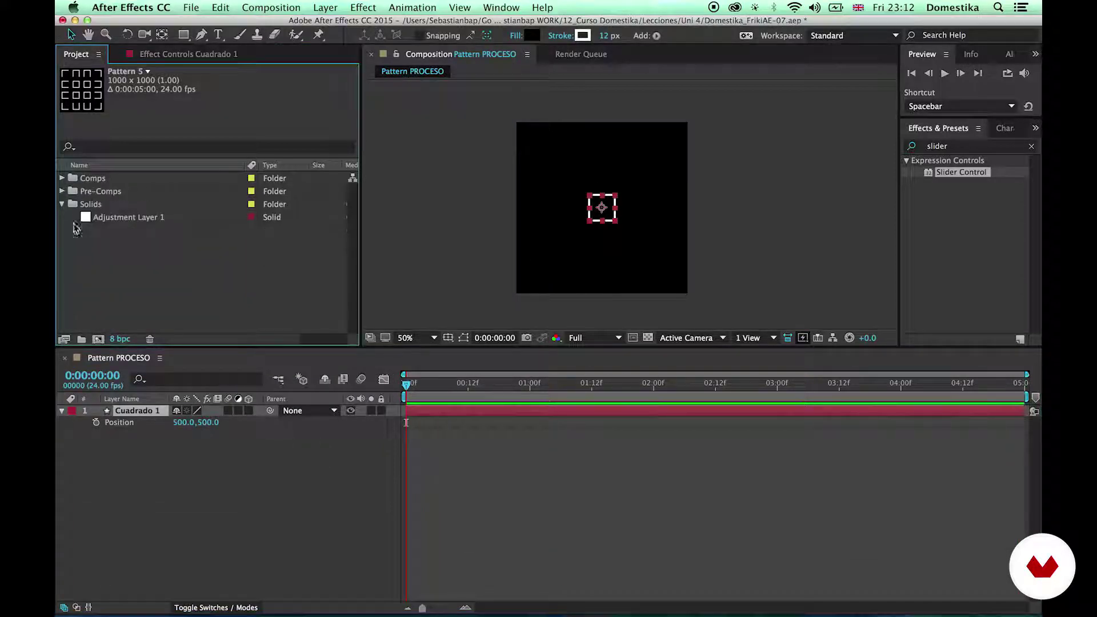
{"action": "left_click", "coordinate": [61, 204]}
{"action": "left_click", "coordinate": [163, 270]}
{"action": "left_click", "coordinate": [318, 483]}
- Pre-compose the Cuadrado 1 layer as "Cuadrado Rota", moving all attributes into the new composition
{"action": "left_click", "coordinate": [147, 410]}
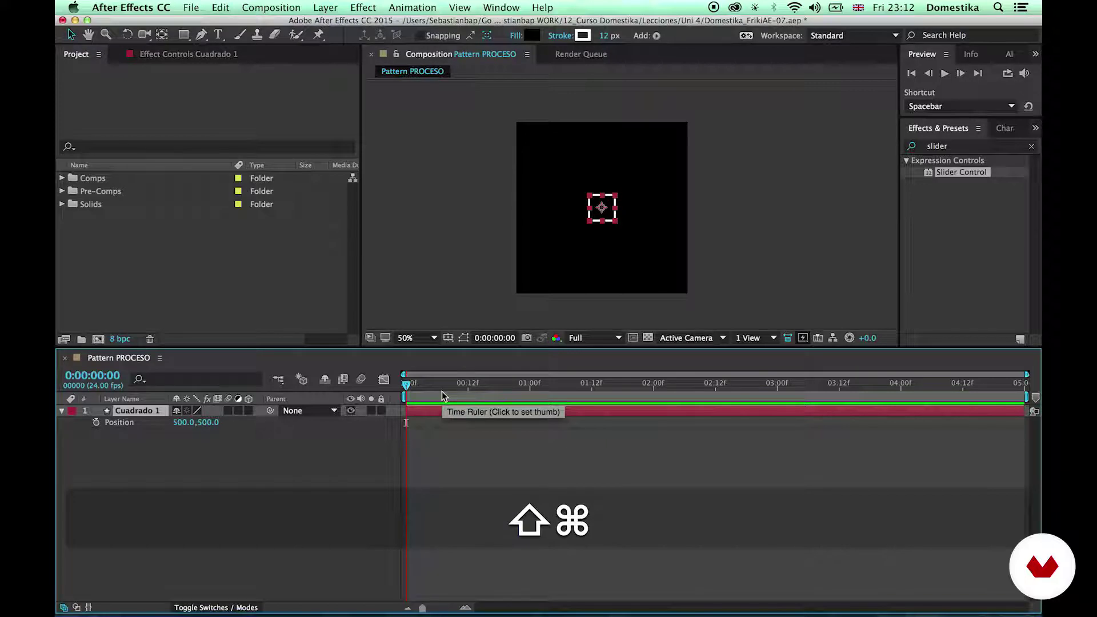
{"action": "key", "text": "super+shift+c"}
{"action": "left_click_drag", "start_coordinate": [591, 225], "coordinate": [623, 284]}
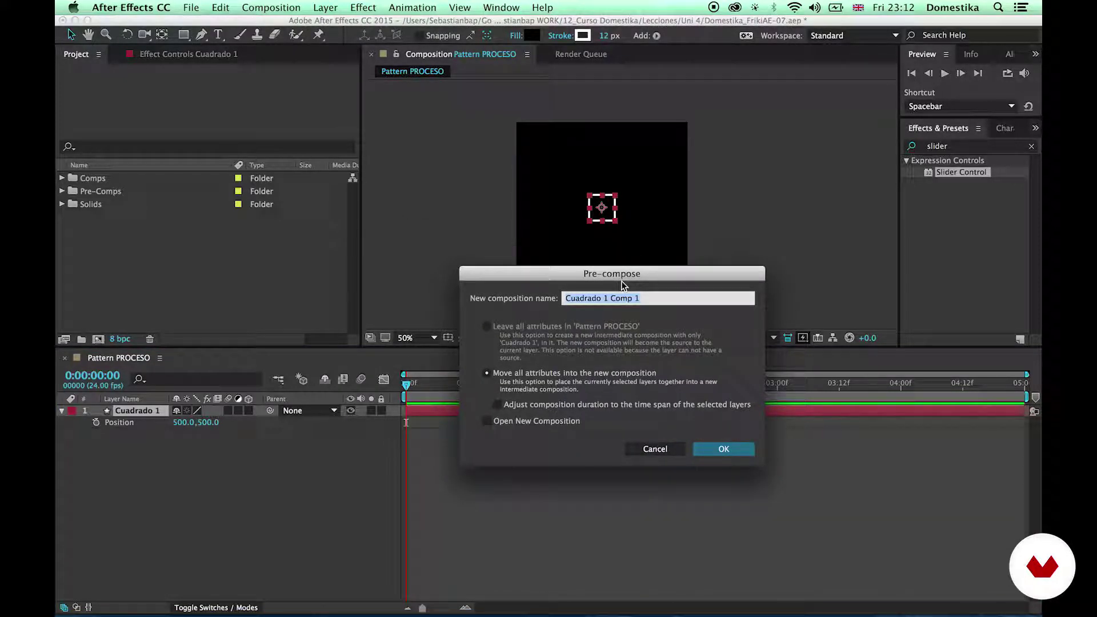
{"action": "type", "text": "Cuad"}
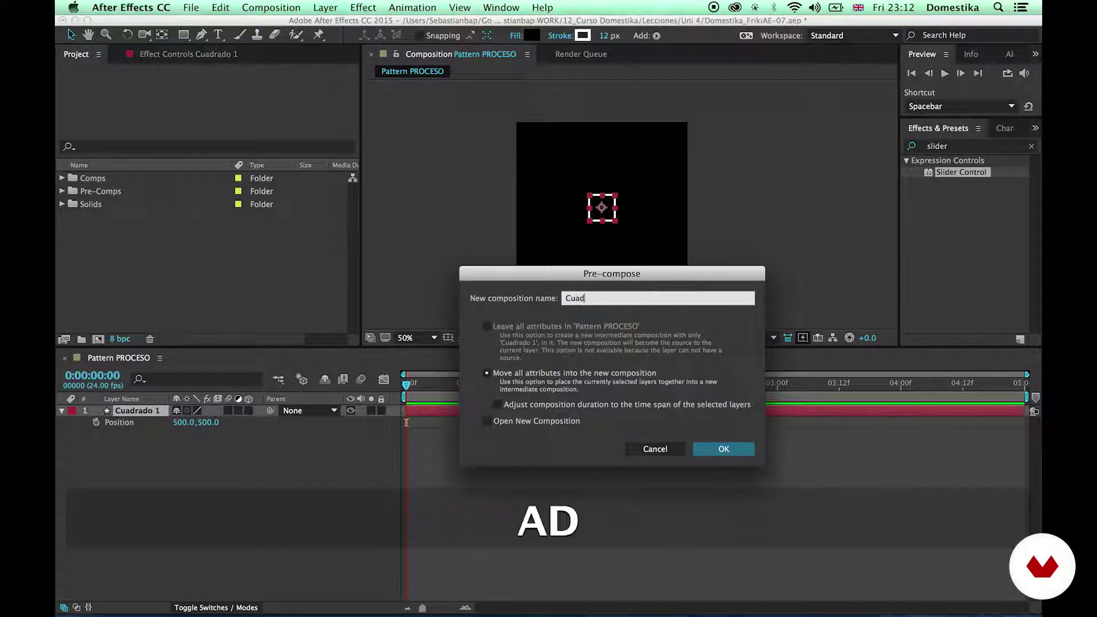
{"action": "type", "text": "rado Rota"}
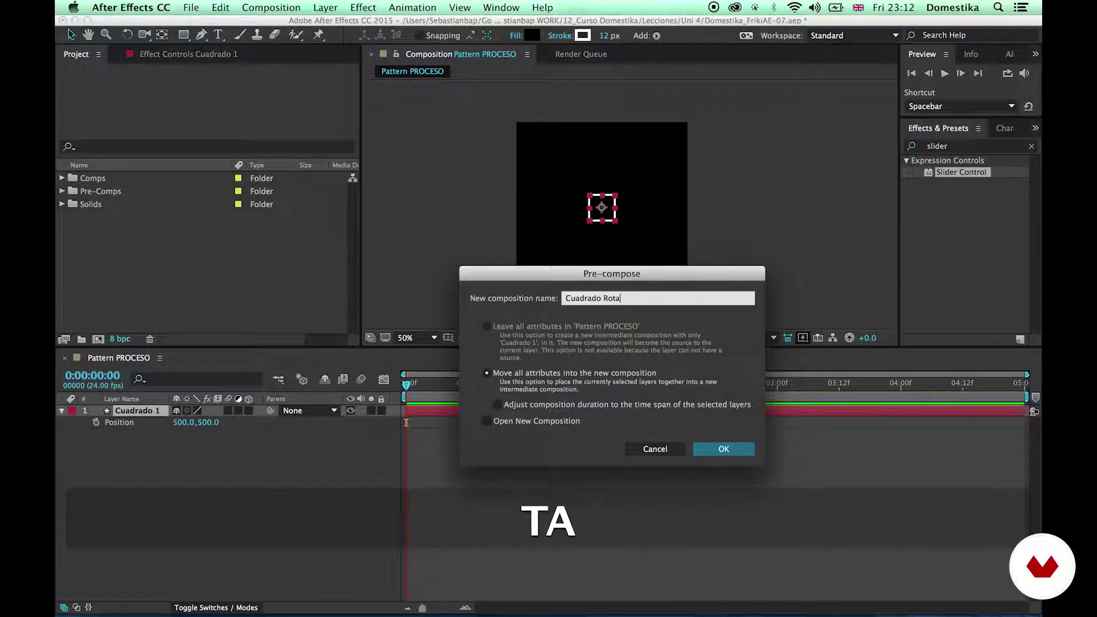
{"action": "key", "text": "Return"}
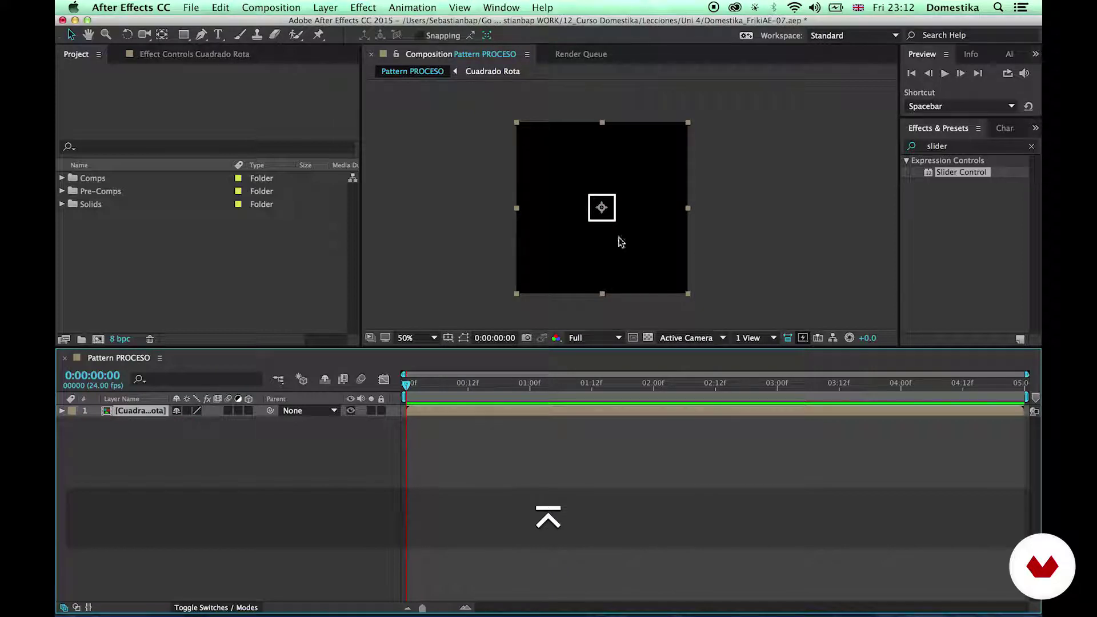
- Check the Pattern PROCESO composition settings, open the Cuadrado Rota pre-comp and return to Pattern PROCESO
{"action": "left_click_drag", "start_coordinate": [415, 438], "coordinate": [421, 416]}
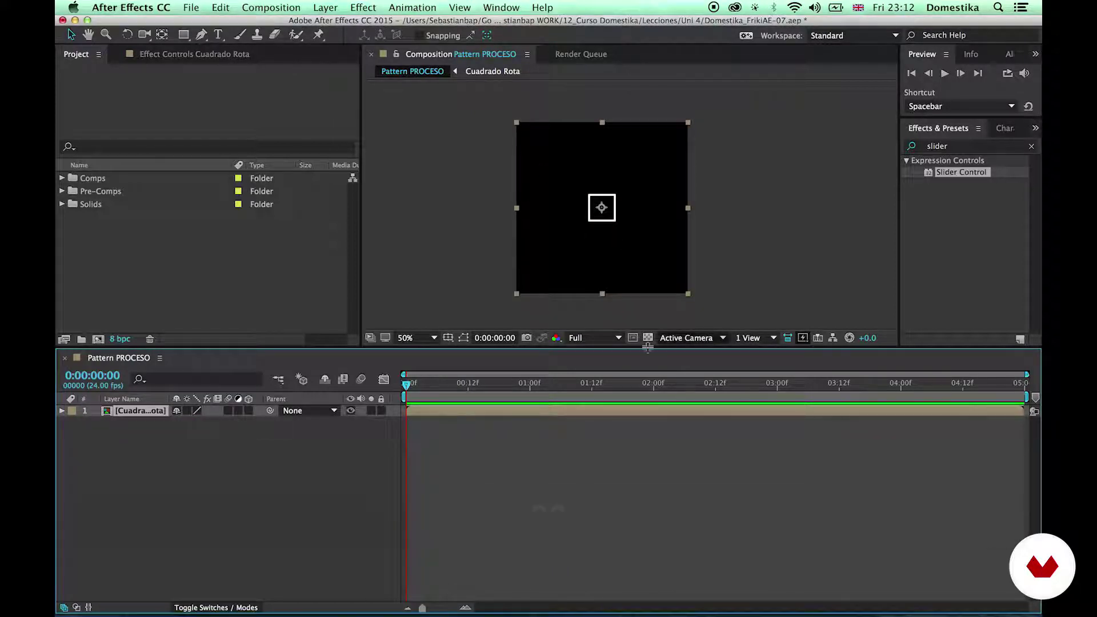
{"action": "key", "text": "super+k"}
{"action": "key", "text": "Escape"}
{"action": "left_click", "coordinate": [514, 437]}
{"action": "double_click", "coordinate": [421, 414]}
{"action": "left_click", "coordinate": [128, 359]}
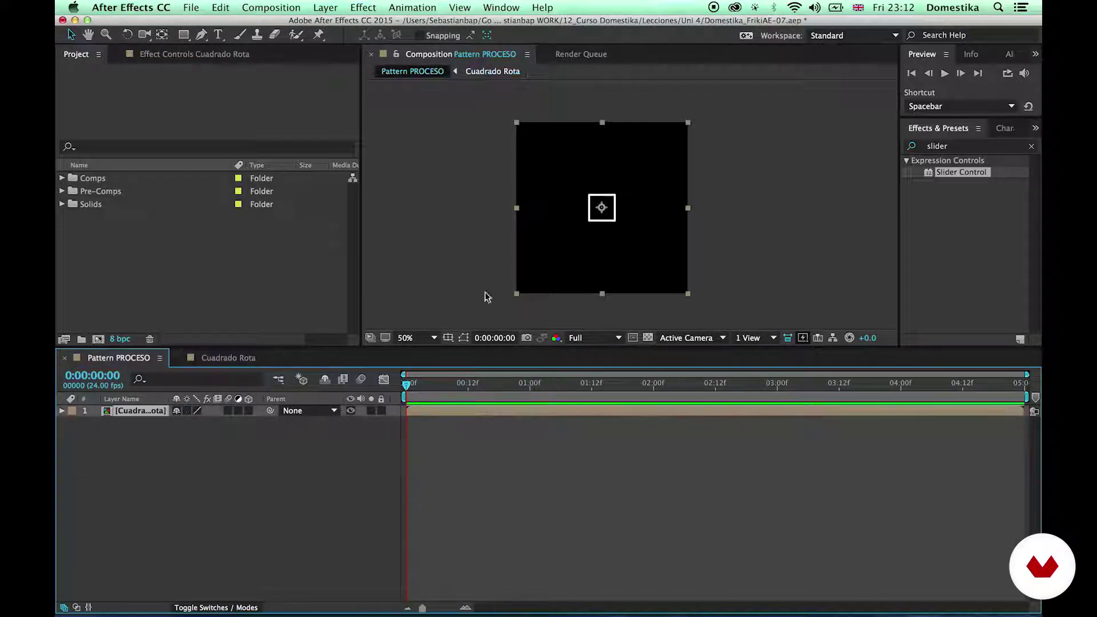
{"action": "left_click", "coordinate": [451, 437]}
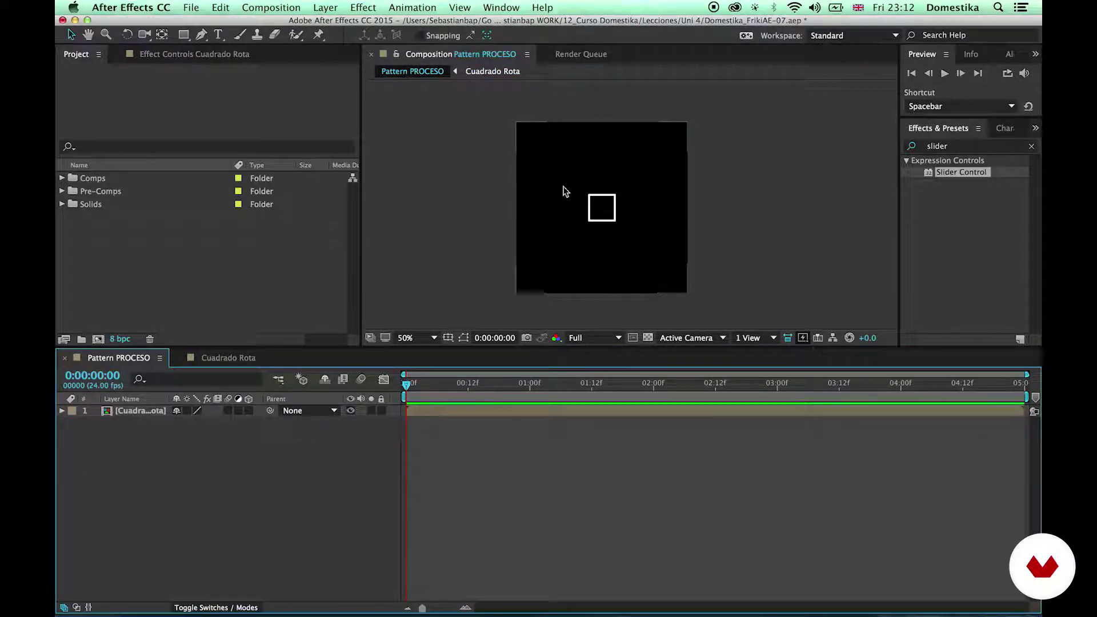
- Resize the Cuadrado Rota composition to 250 × 250 px and preview the layer in Pattern PROCESO
{"action": "left_click", "coordinate": [207, 354]}
{"action": "key", "text": "super+k"}
{"action": "left_click", "coordinate": [510, 206]}
{"action": "type", "text": "250"}
{"action": "key", "text": "Return"}
{"action": "key", "text": "super+w"}
{"action": "left_click", "coordinate": [485, 444]}
{"action": "left_click", "coordinate": [447, 409]}
{"action": "key", "text": "KP_0"}
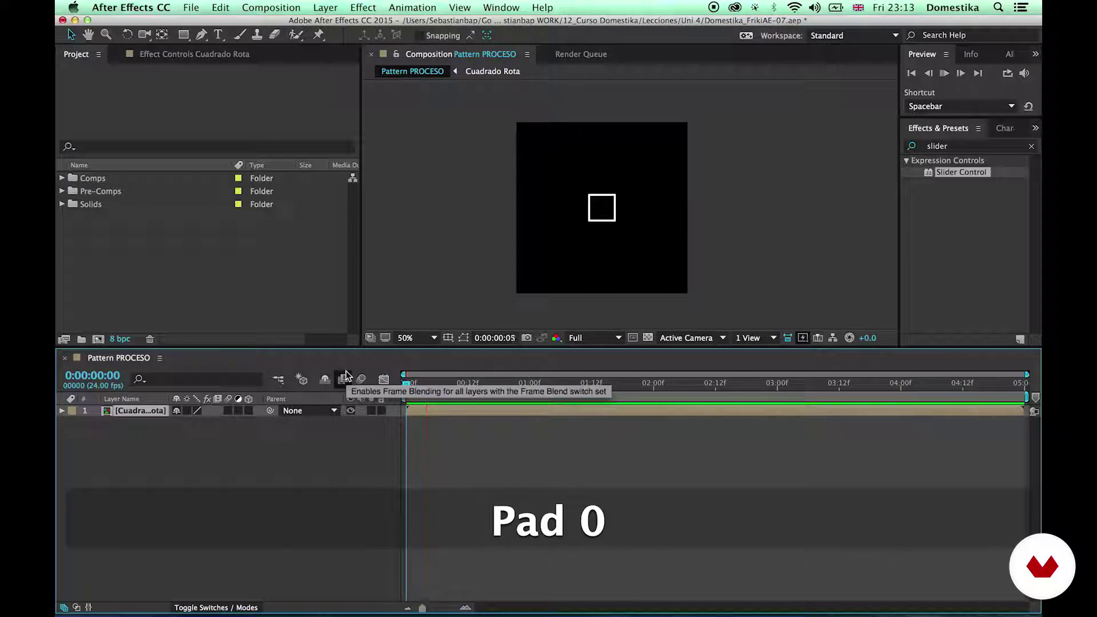
{"action": "key", "text": "KP_0"}
- Inside Cuadrado Rota, keyframe Cuadrado 1's rotation from 0° at frame 0 to 90° at frame 10
{"action": "double_click", "coordinate": [140, 411]}
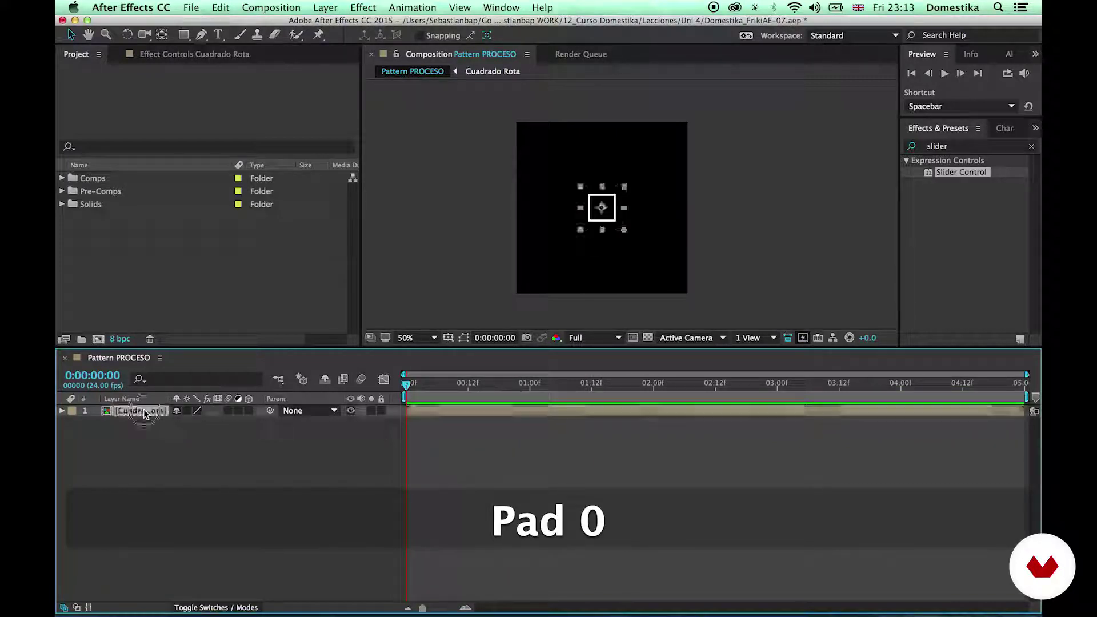
{"action": "key", "text": "r"}
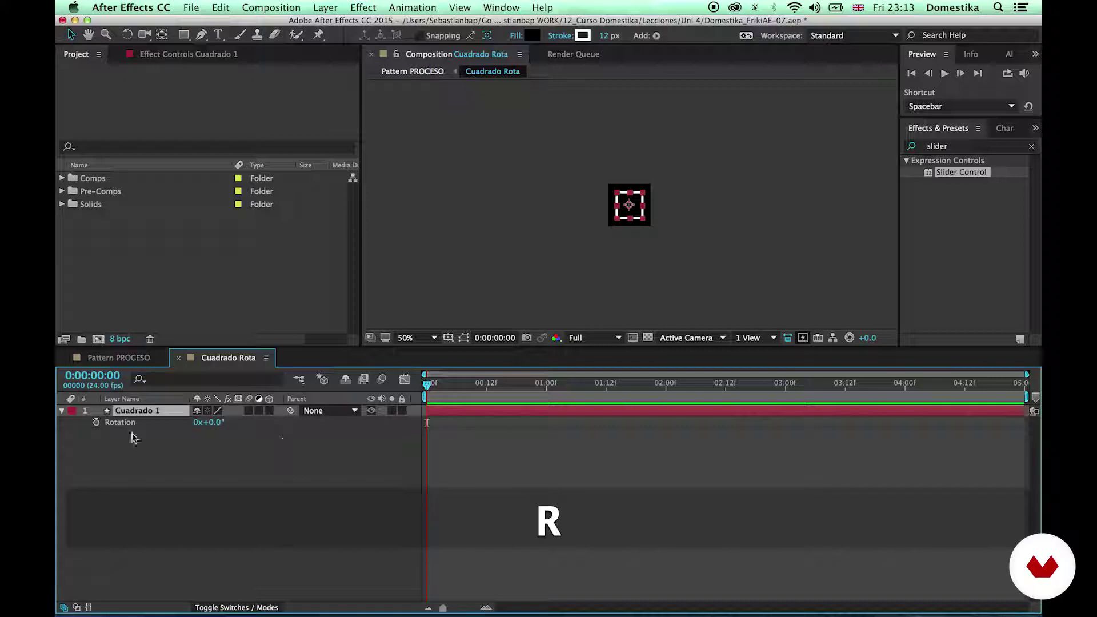
{"action": "left_click", "coordinate": [96, 422]}
{"action": "key", "text": "shift+Page_Down"}
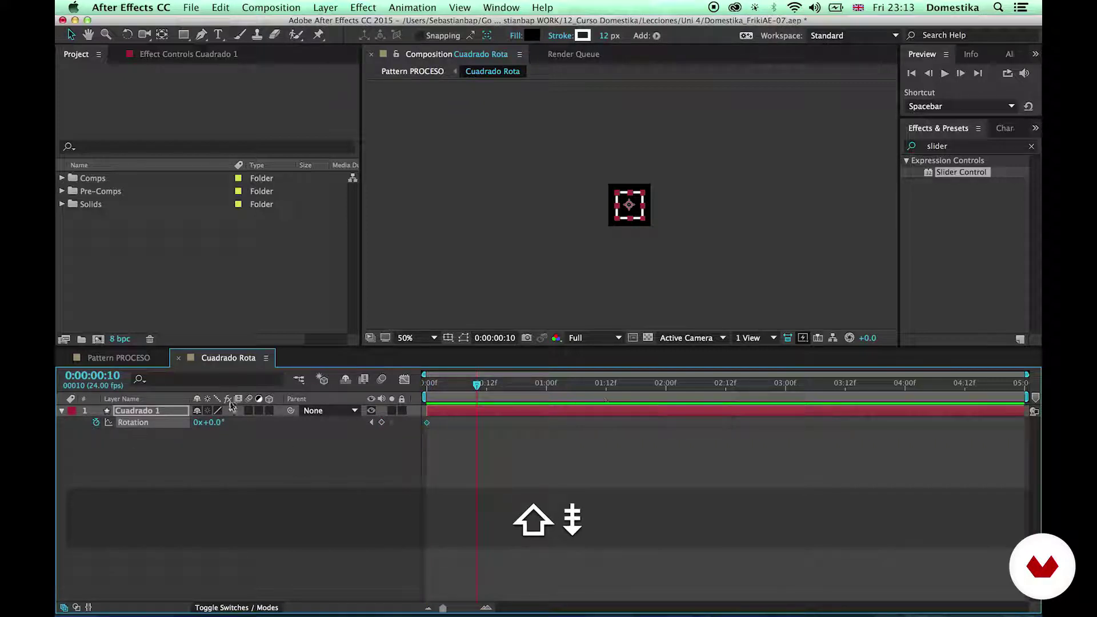
{"action": "left_click", "coordinate": [213, 456]}
{"action": "type", "text": "90"}
{"action": "key", "text": "Return"}
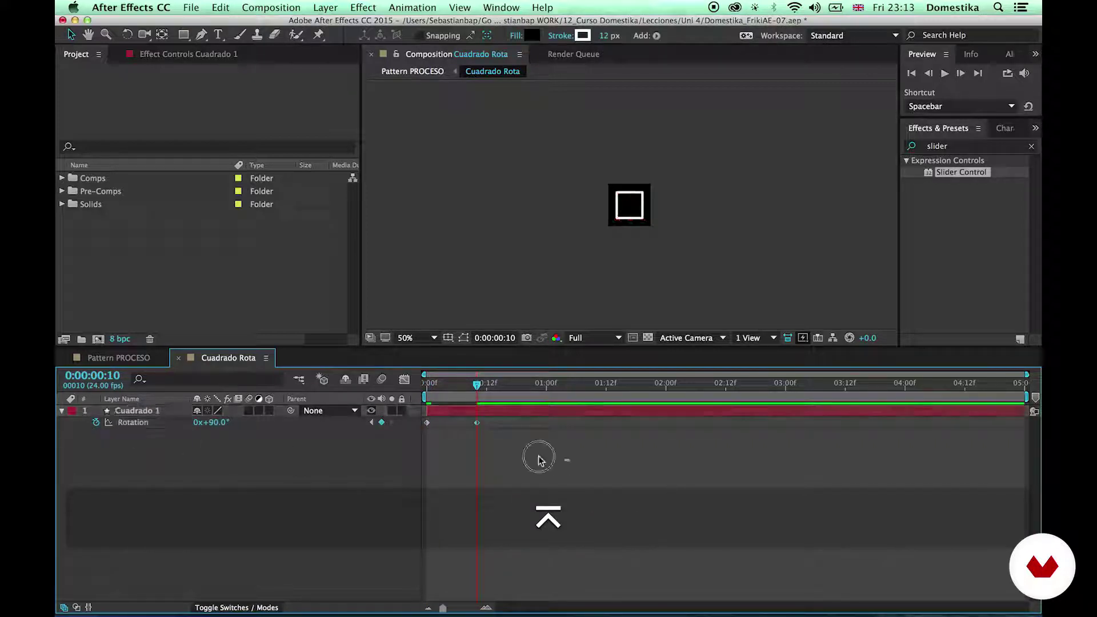
- Apply Easy Ease to both rotation keyframes and lengthen the ease into the second one in the speed graph
{"action": "key", "text": "F9"}
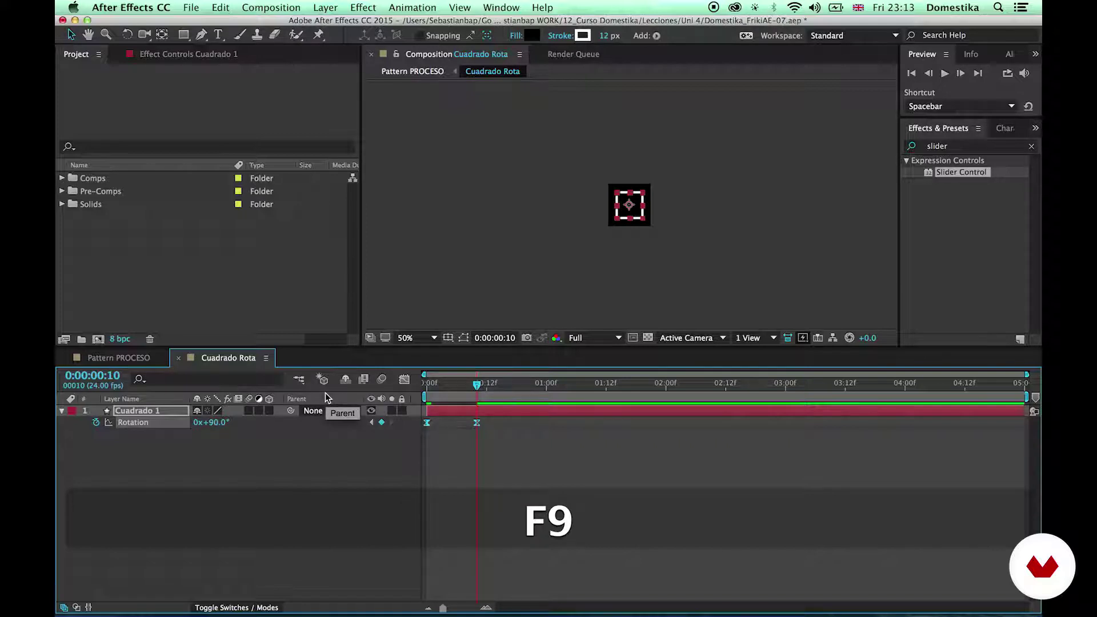
{"action": "key", "text": "shift+F3"}
{"action": "left_click_drag", "start_coordinate": [490, 541], "coordinate": [460, 580]}
{"action": "mouse_move", "coordinate": [468, 568]}
{"action": "left_mouse_down"}
{"action": "mouse_move", "coordinate": [439, 568]}
{"action": "mouse_move", "coordinate": [459, 568]}
{"action": "left_mouse_up"}
- End the Cuadrado Rota work area at frame 15 and preview the square's rotation
{"action": "left_click", "coordinate": [490, 383]}
{"action": "key", "text": "Page_Down"}
{"action": "key", "text": "Page_Down"}
{"action": "key", "text": "n"}
{"action": "key", "text": "KP_0"}
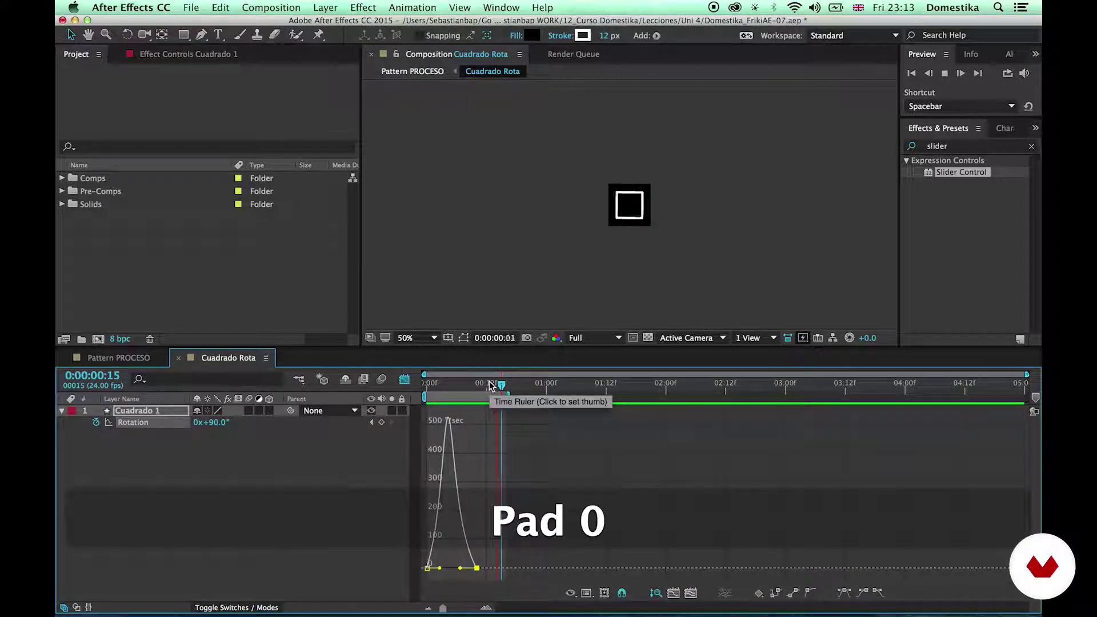
- Back in Pattern PROCESO, set the Cuadrado Rota layer's anchor point to 0,0 and its position to 0,0
{"action": "key", "text": "super+w"}
{"action": "key", "text": "Home"}
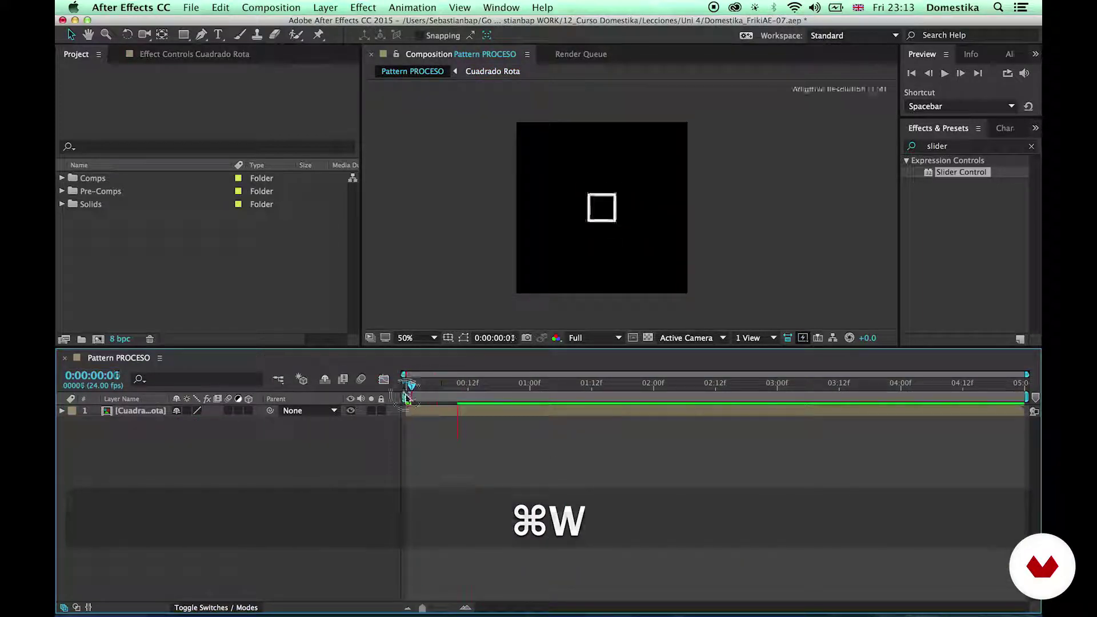
{"action": "left_click", "coordinate": [425, 410]}
{"action": "type", "text": "a"}
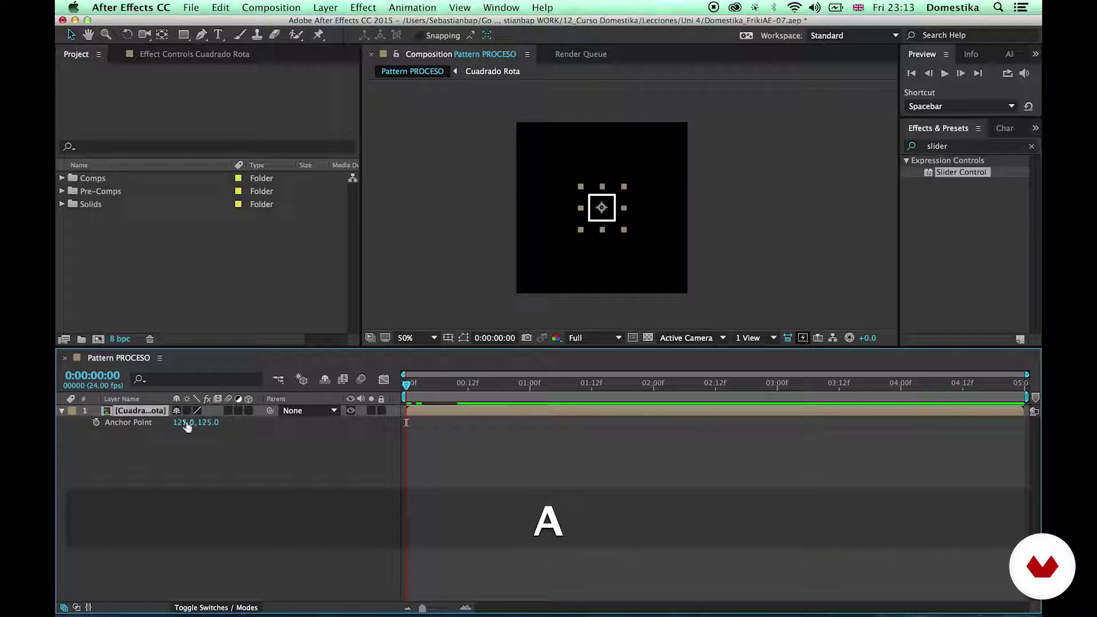
{"action": "type", "text": "0"}
{"action": "key", "text": "KP_Enter"}
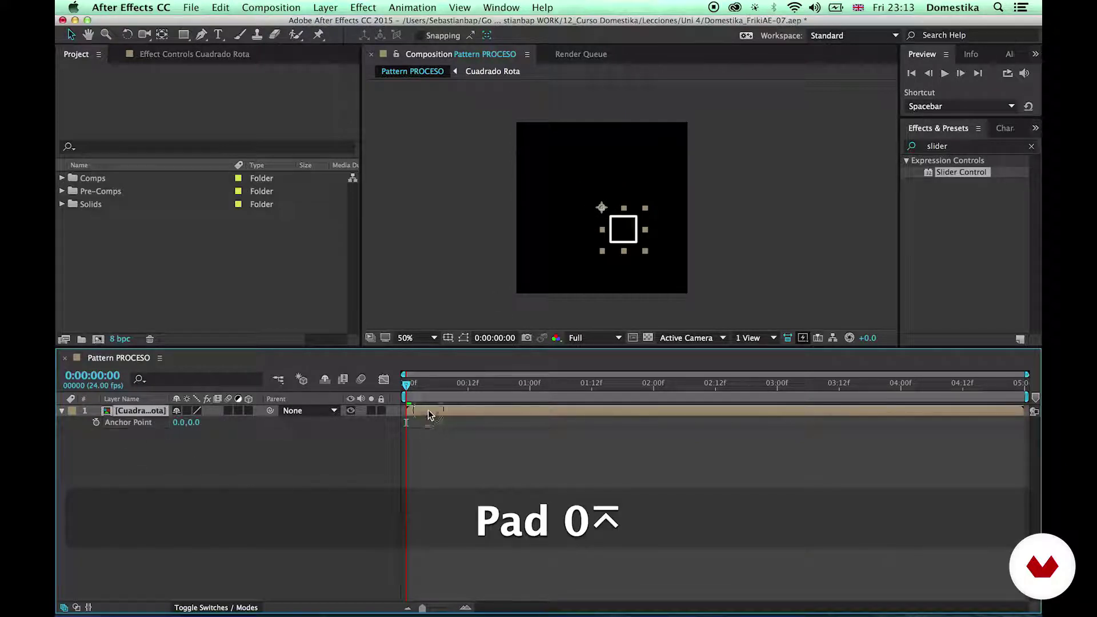
{"action": "key", "text": "p"}
{"action": "left_click", "coordinate": [179, 422]}
{"action": "type", "text": "0"}
{"action": "key", "text": "KP_Enter"}
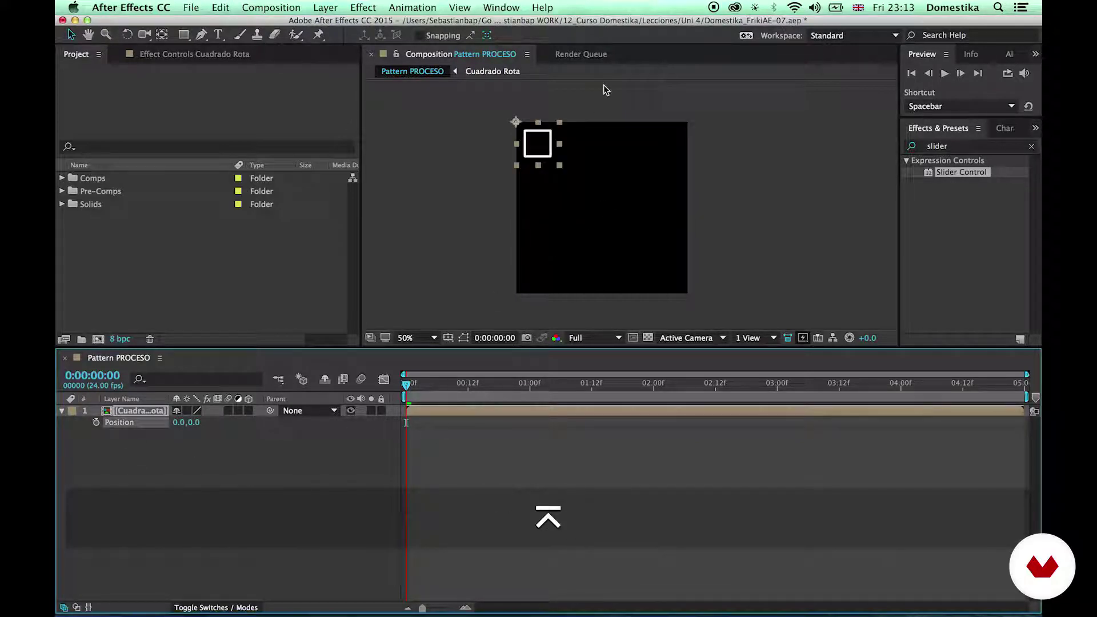
- Apply CC RepeTile to the Cuadrado Rota layer with Expand Right set to 750
{"action": "type", "text": "repetile"}
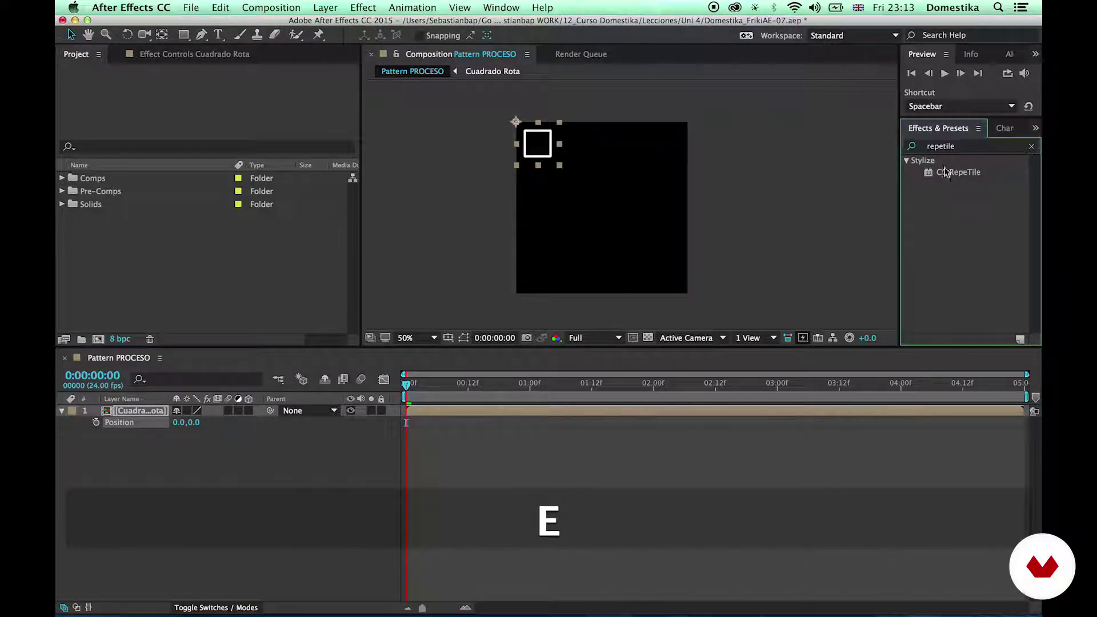
{"action": "left_click_drag", "start_coordinate": [957, 172], "coordinate": [457, 422]}
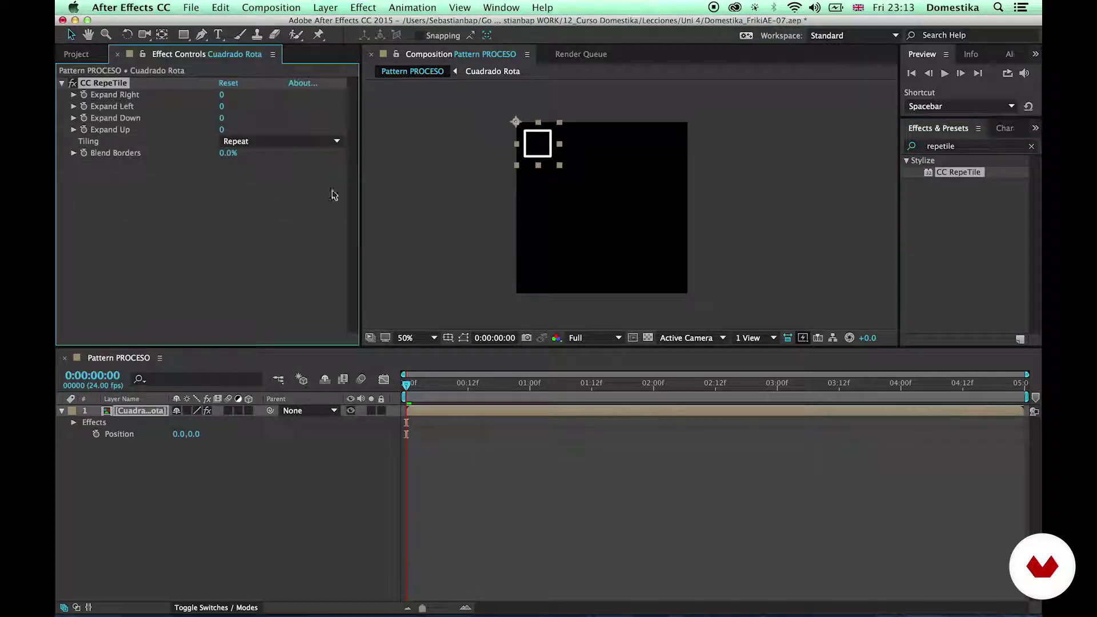
{"action": "left_click", "coordinate": [222, 95]}
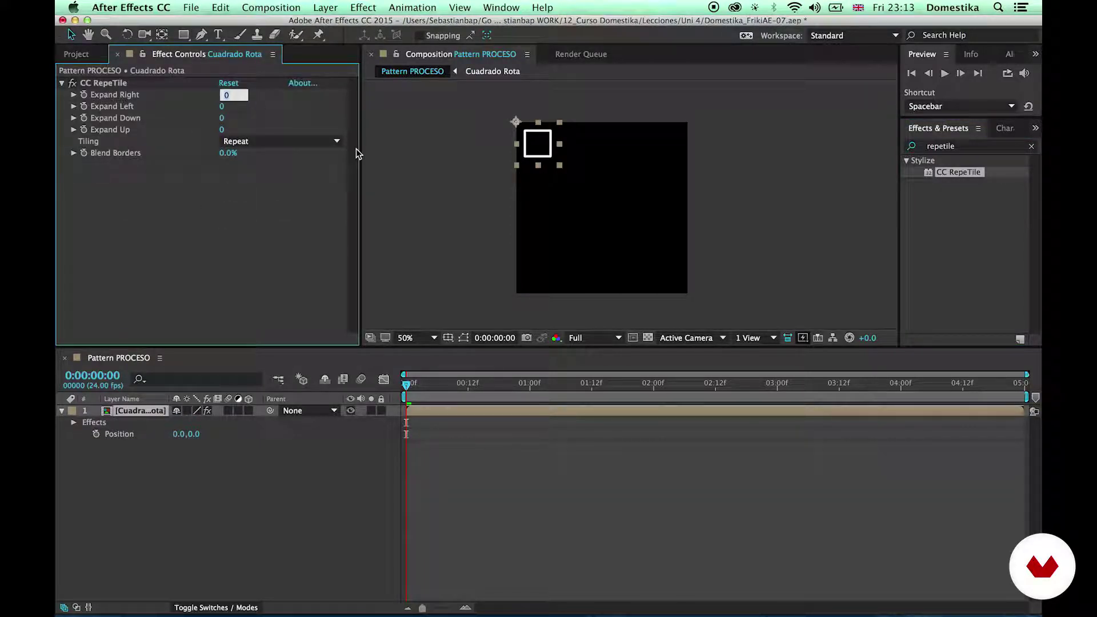
{"action": "type", "text": "750"}
{"action": "key", "text": "Return"}
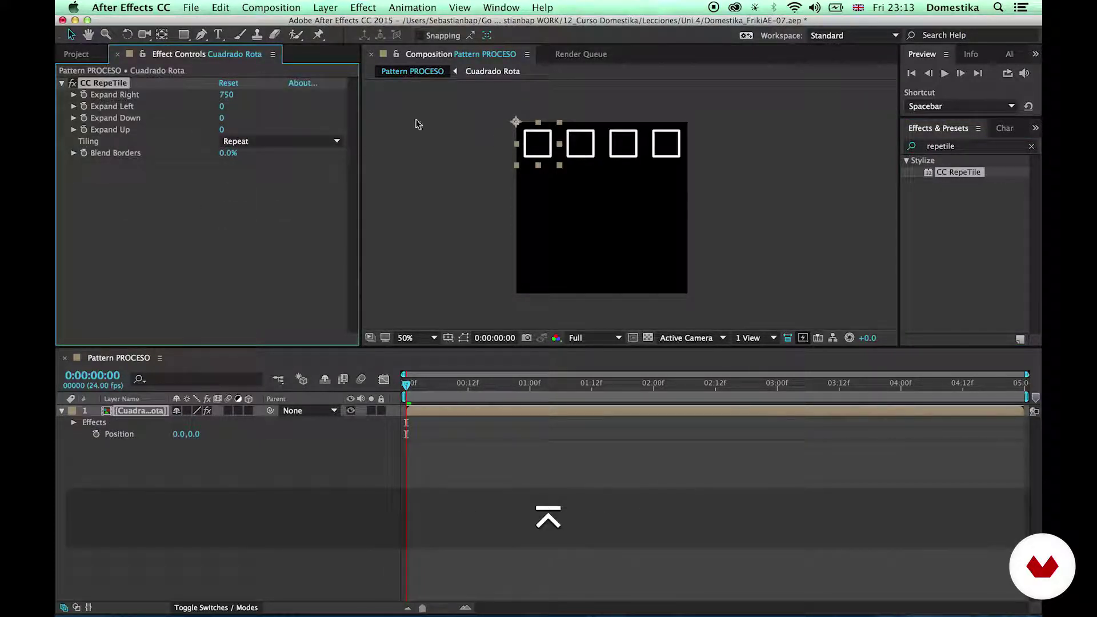
- Set CC RepeTile's Expand Down to 750 and preview the tiled square animation
{"action": "left_click", "coordinate": [226, 120]}
{"action": "type", "text": "750"}
{"action": "key", "text": "Return"}
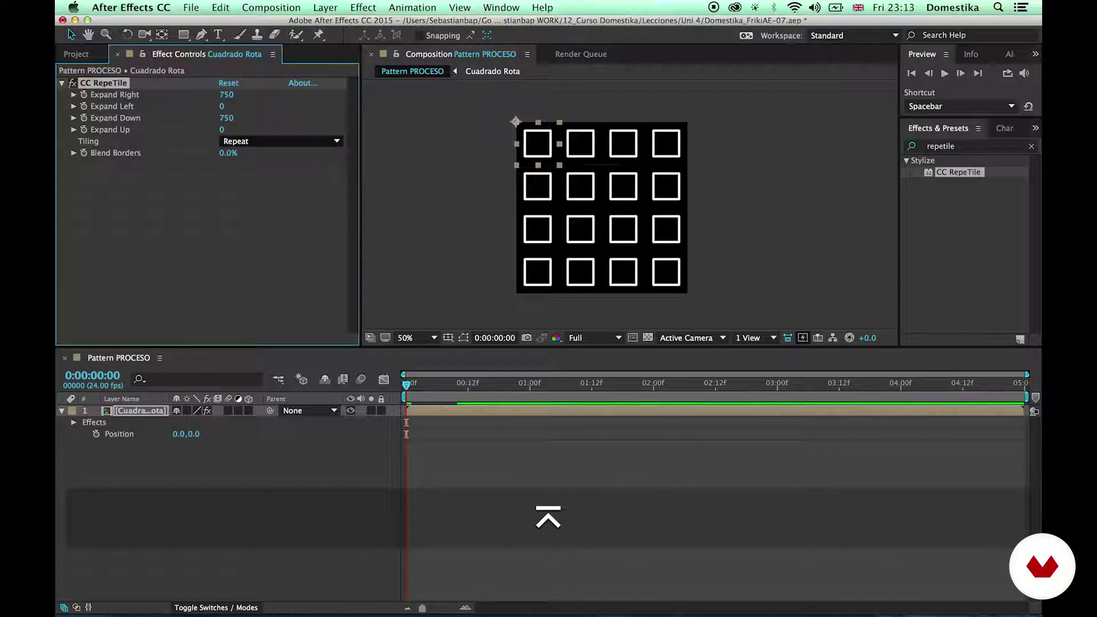
{"action": "key", "text": "KP_0"}
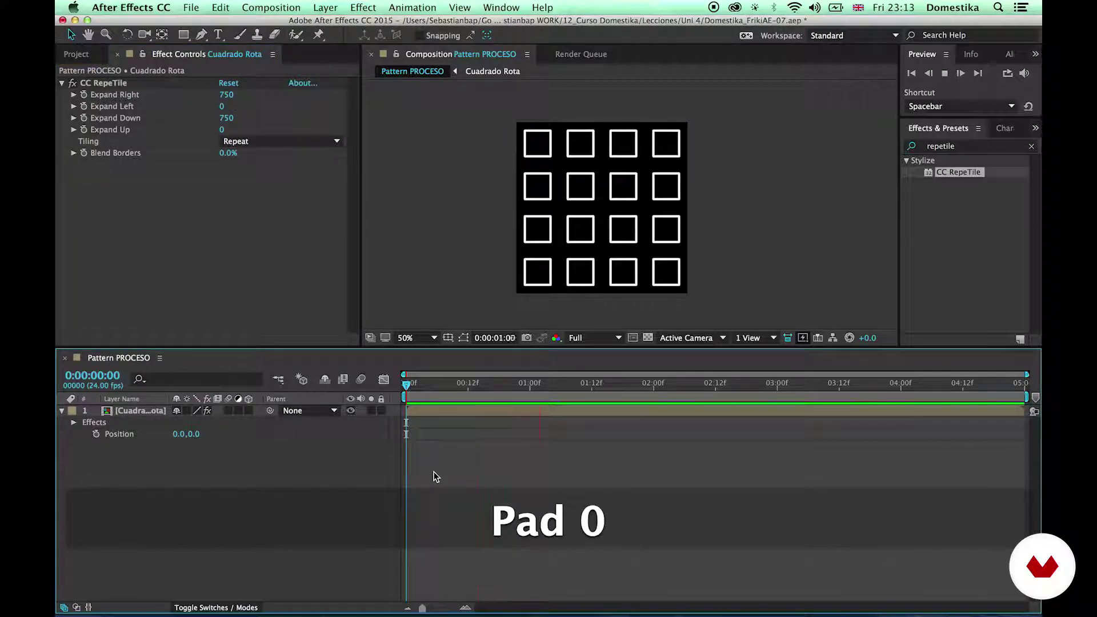
{"action": "key", "text": "KP_0"}
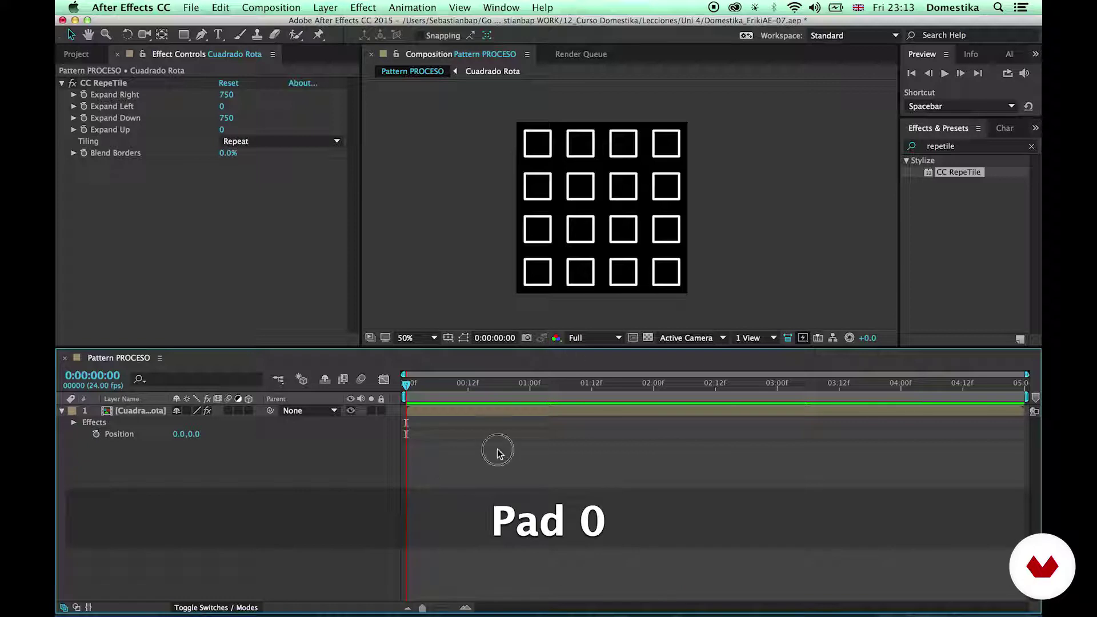
- Place the Adjustment Layer 1 solid beneath Cuadrado Rota and turn off its adjustment switch so it renders as white
{"action": "left_click", "coordinate": [88, 57]}
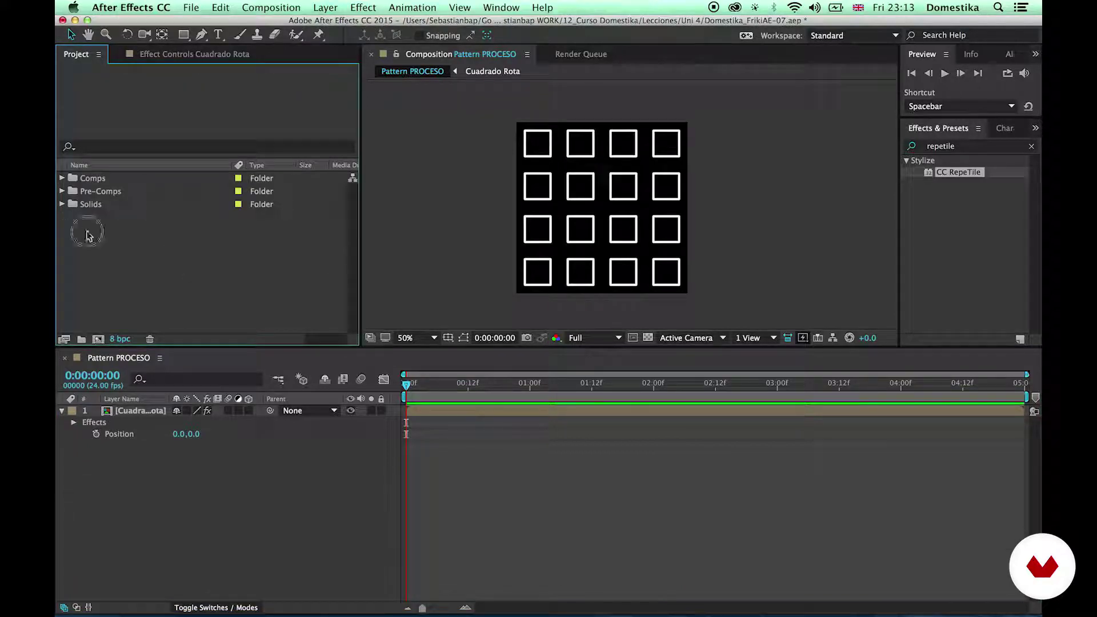
{"action": "left_click", "coordinate": [63, 204]}
{"action": "left_click_drag", "start_coordinate": [126, 225], "coordinate": [122, 522]}
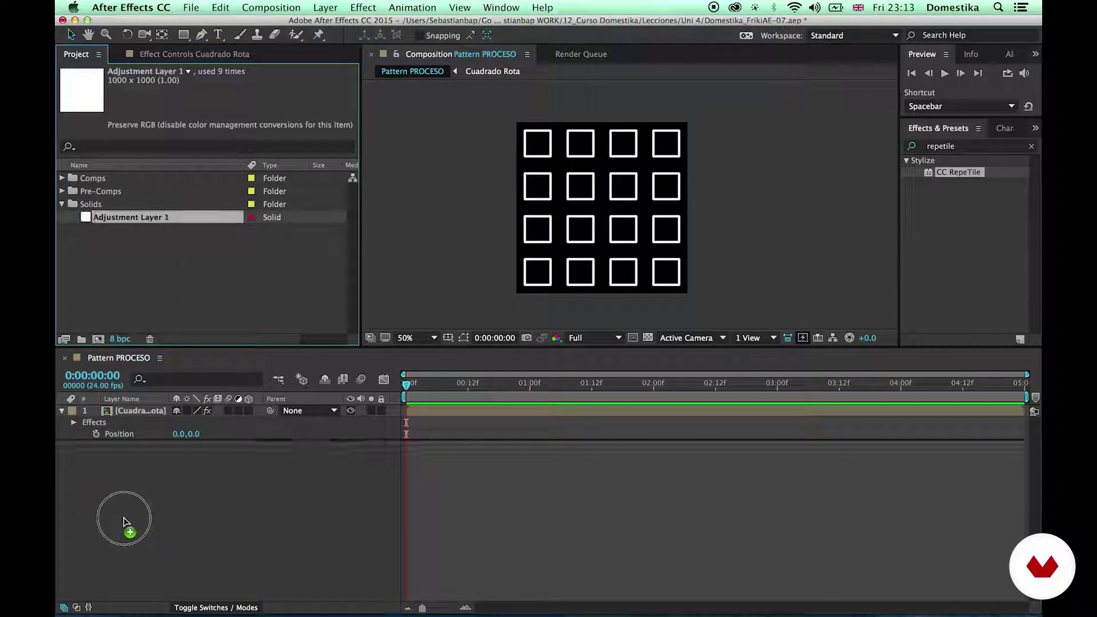
{"action": "left_click", "coordinate": [61, 410]}
{"action": "left_click", "coordinate": [187, 421]}
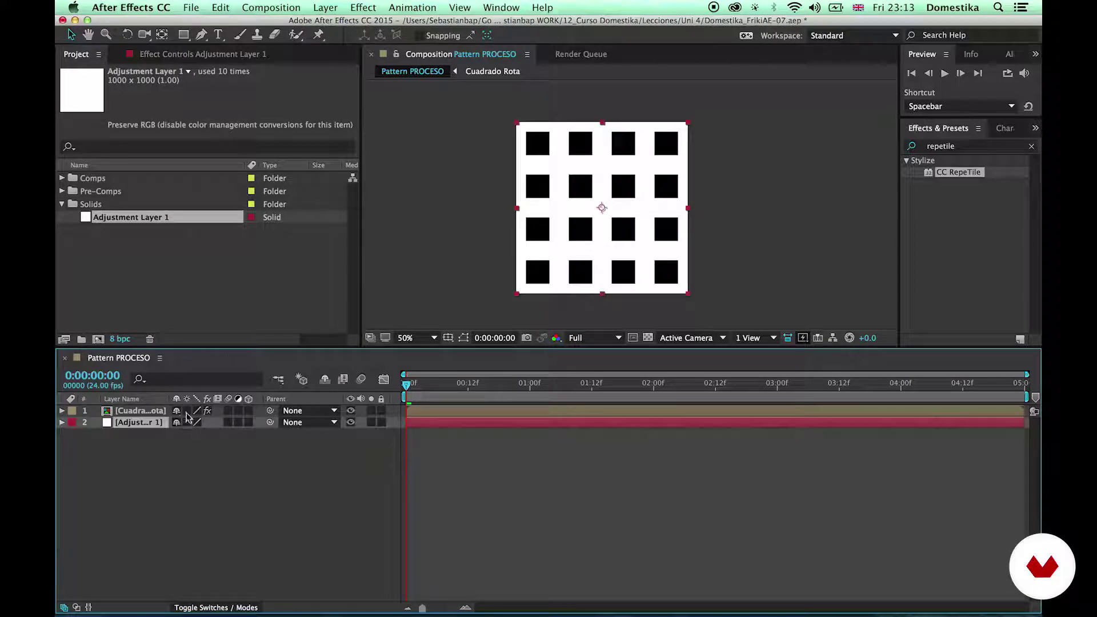
{"action": "left_click", "coordinate": [62, 204]}
- Rename the white solid layer "Blanco", and duplicate it as a layer named "Negro"
{"action": "left_click", "coordinate": [140, 422]}
{"action": "key", "text": "Return"}
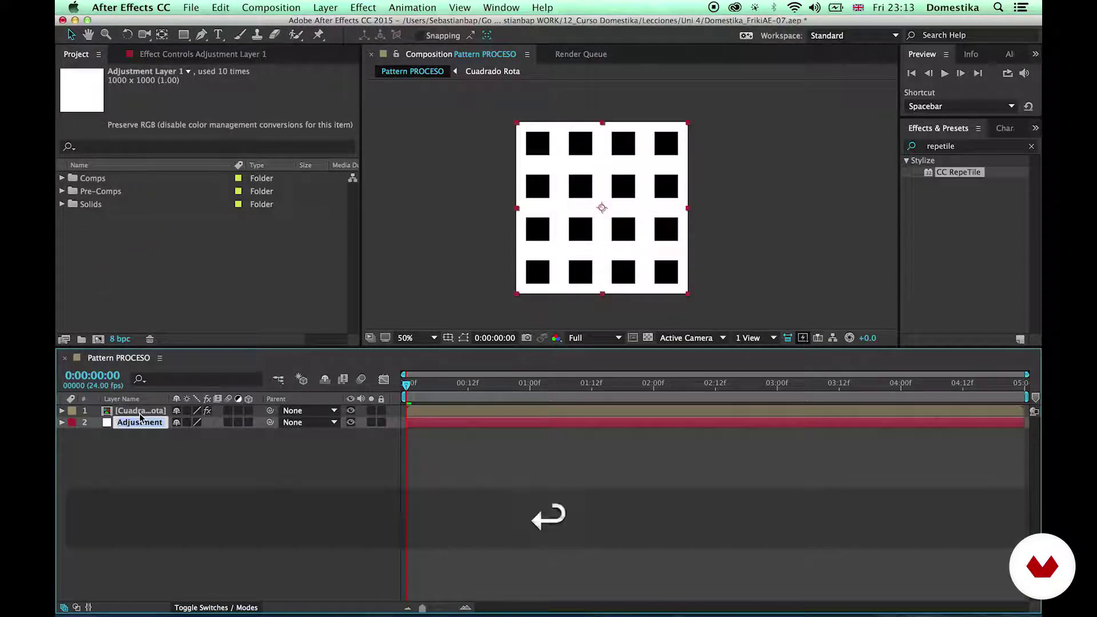
{"action": "type", "text": "Blanc"}
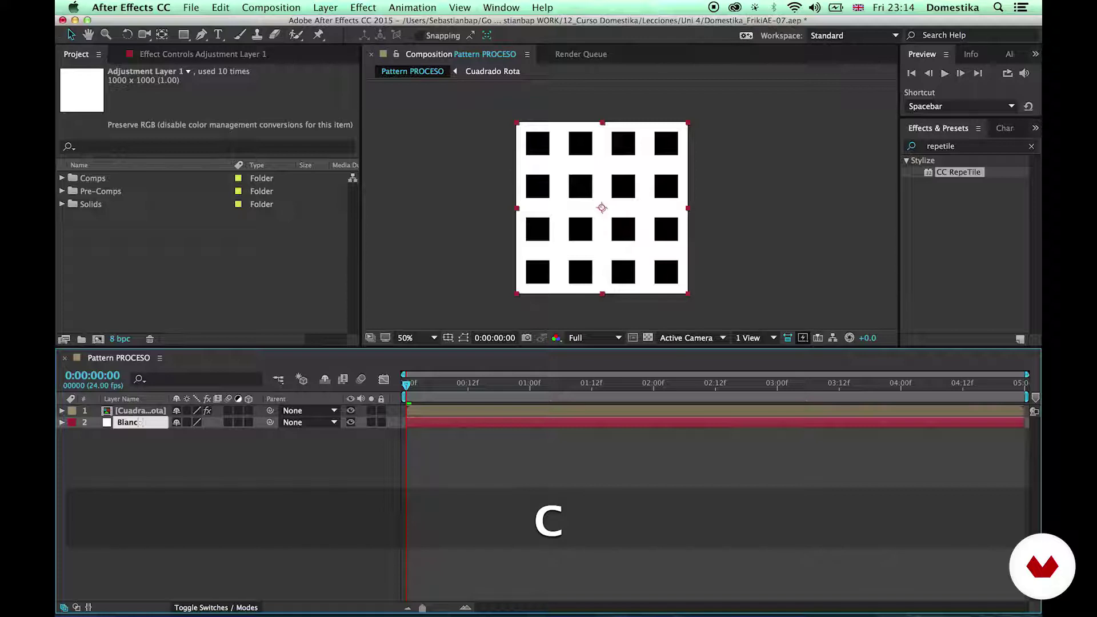
{"action": "type", "text": "o"}
{"action": "key", "text": "Return"}
{"action": "key", "text": "super+d"}
{"action": "key", "text": "Return"}
{"action": "type", "text": "Negro"}
{"action": "key", "text": "Return"}
- Apply a Fill effect to the Negro layer and set its color to black
{"action": "left_click_drag", "start_coordinate": [943, 130], "coordinate": [540, 146]}
{"action": "left_click_drag", "start_coordinate": [650, 56], "coordinate": [964, 231]}
{"action": "left_click", "coordinate": [477, 57]}
{"action": "left_click", "coordinate": [954, 147]}
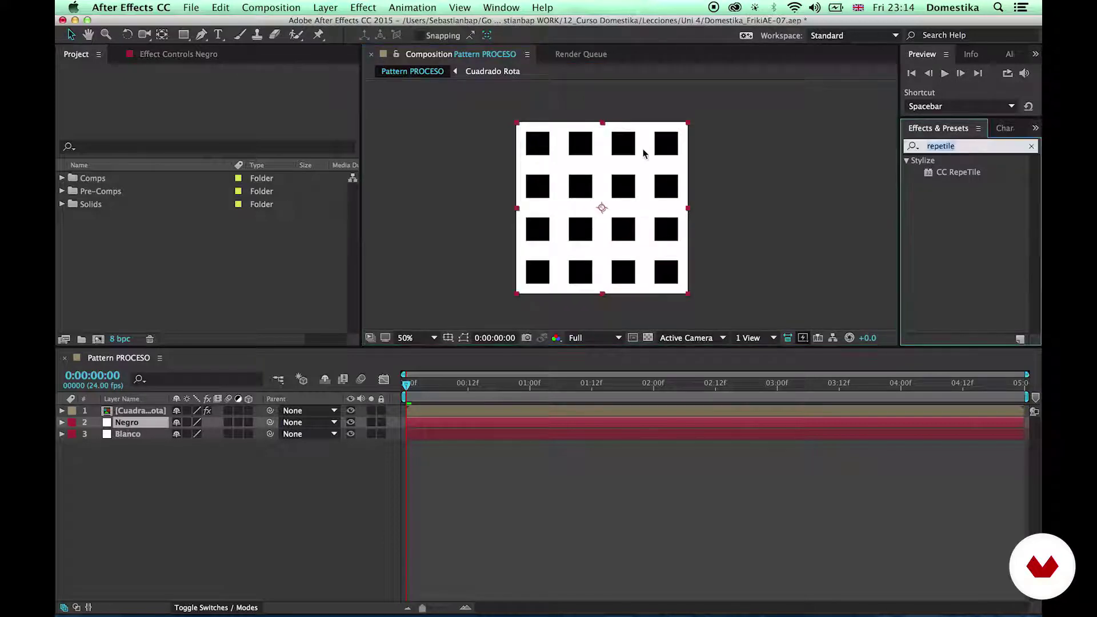
{"action": "type", "text": "fill"}
{"action": "left_click_drag", "start_coordinate": [941, 242], "coordinate": [417, 425]}
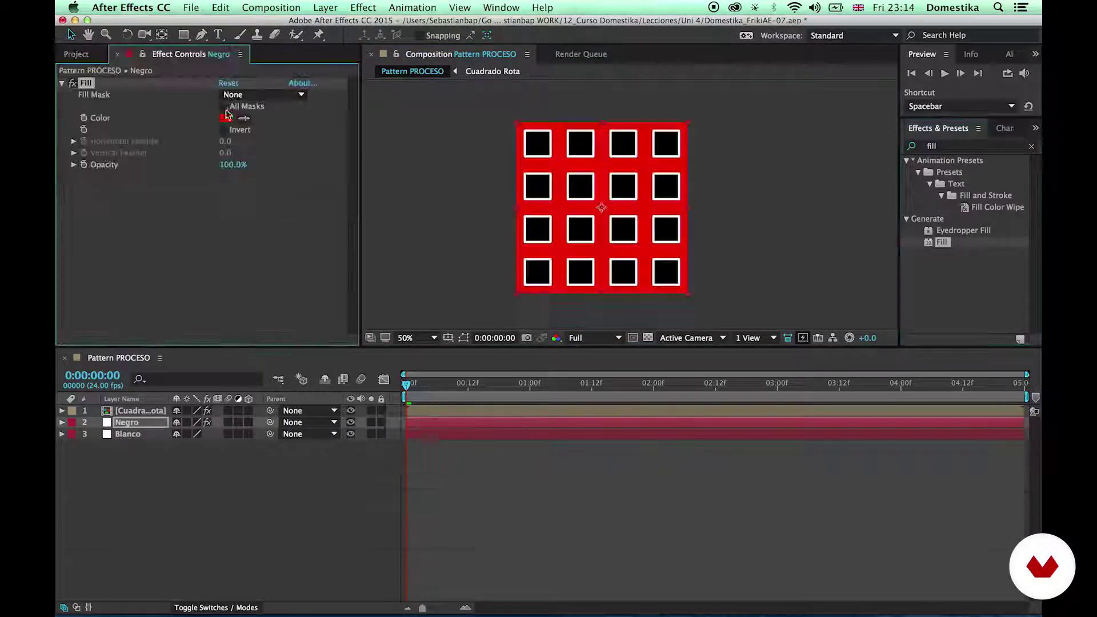
{"action": "left_click", "coordinate": [225, 117]}
{"action": "left_click_drag", "start_coordinate": [517, 431], "coordinate": [578, 554]}
{"action": "left_click", "coordinate": [701, 383]}
- Give the Negro layer a yellow label and hide the Cuadrado Rota layer
{"action": "left_click", "coordinate": [72, 423]}
{"action": "left_click", "coordinate": [92, 416]}
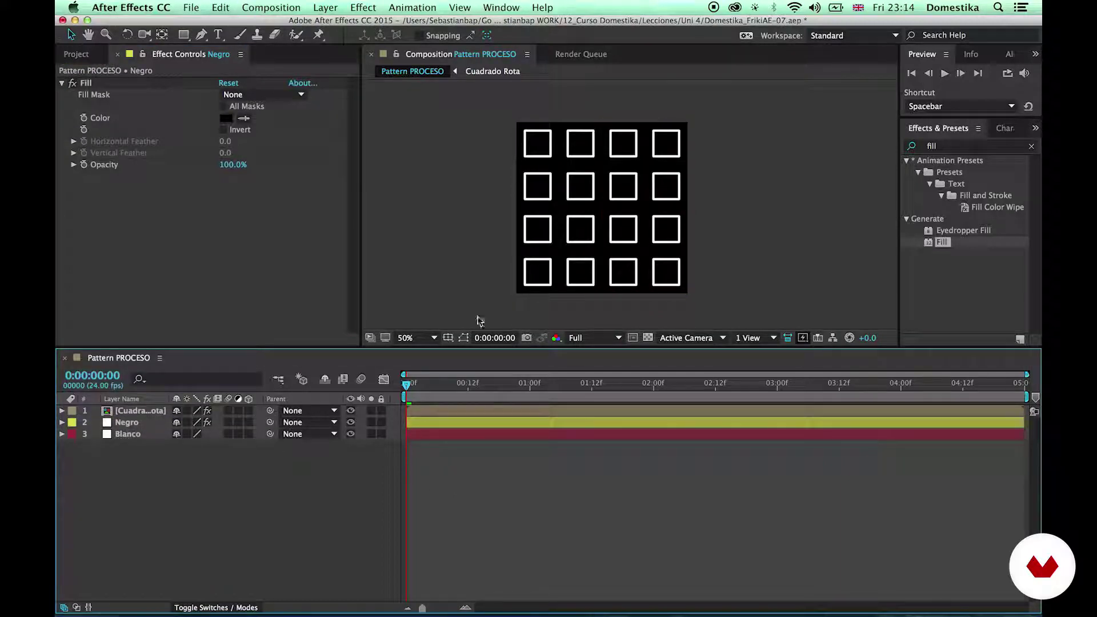
{"action": "left_click", "coordinate": [351, 411]}
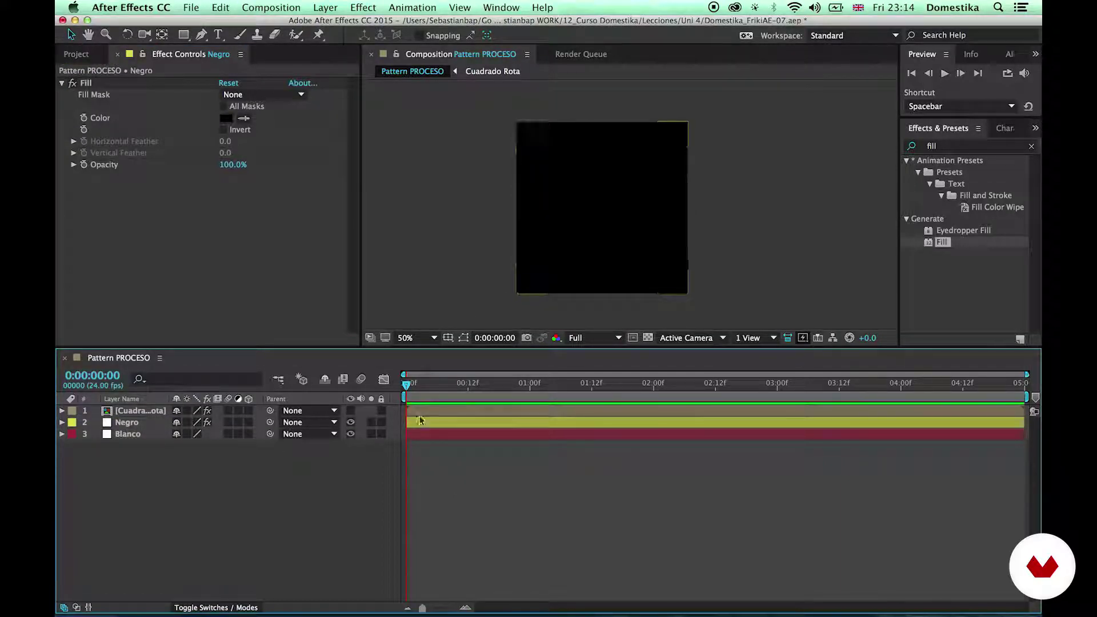
- Find the Linear Wipe effect and apply it to the Negro layer
{"action": "left_click", "coordinate": [658, 157]}
{"action": "left_click", "coordinate": [983, 264]}
{"action": "left_click", "coordinate": [939, 145]}
{"action": "type", "text": "gradien"}
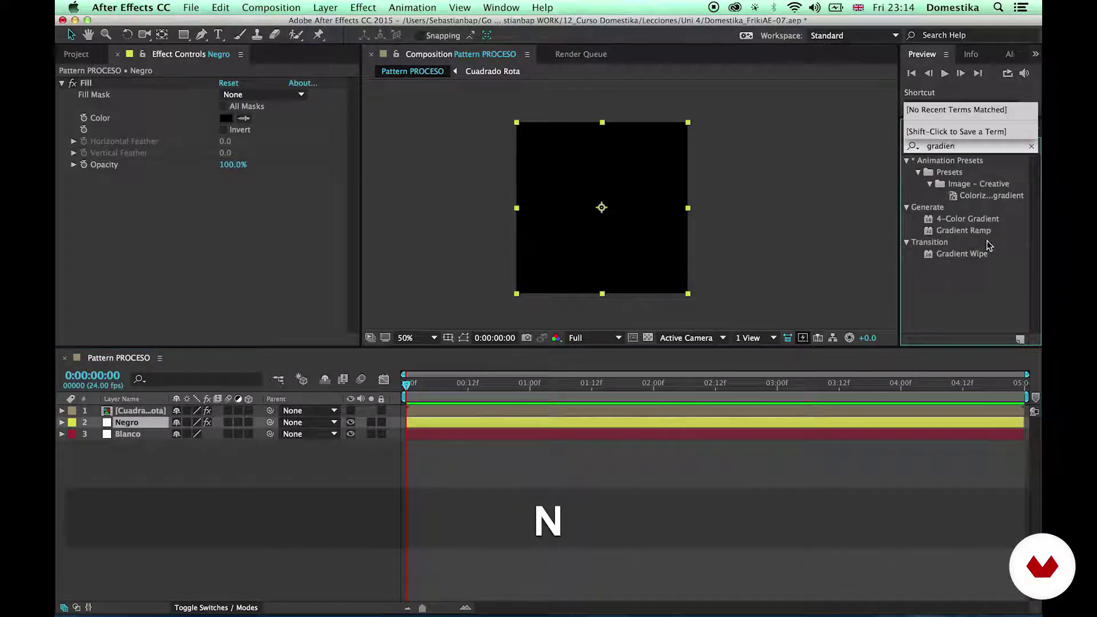
{"action": "mouse_move", "coordinate": [964, 230]}
{"action": "left_mouse_down"}
{"action": "mouse_move", "coordinate": [723, 306]}
{"action": "mouse_move", "coordinate": [419, 430]}
{"action": "mouse_move", "coordinate": [981, 242]}
{"action": "mouse_move", "coordinate": [965, 231]}
{"action": "left_mouse_up"}
{"action": "double_click", "coordinate": [969, 147]}
{"action": "type", "text": "linear"}
{"action": "left_click_drag", "start_coordinate": [957, 277], "coordinate": [433, 424]}
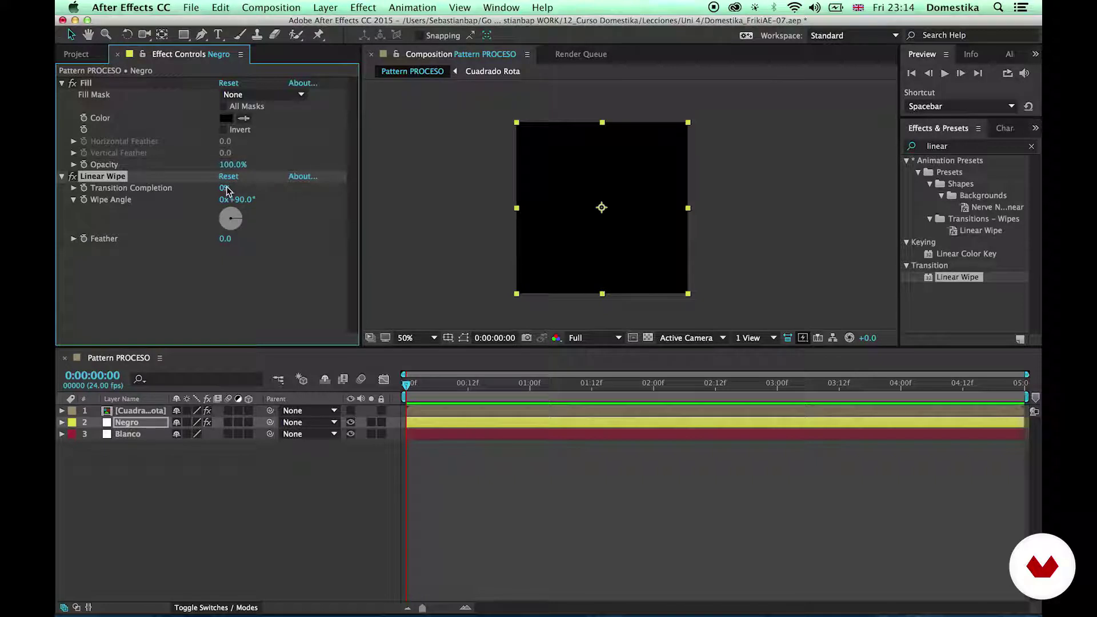
- Animate the Linear Wipe's Transition Completion from 0% at the first frame to 100% at 0:00:01:06 and check the wipe midway
{"action": "left_click_drag", "start_coordinate": [224, 193], "coordinate": [192, 188]}
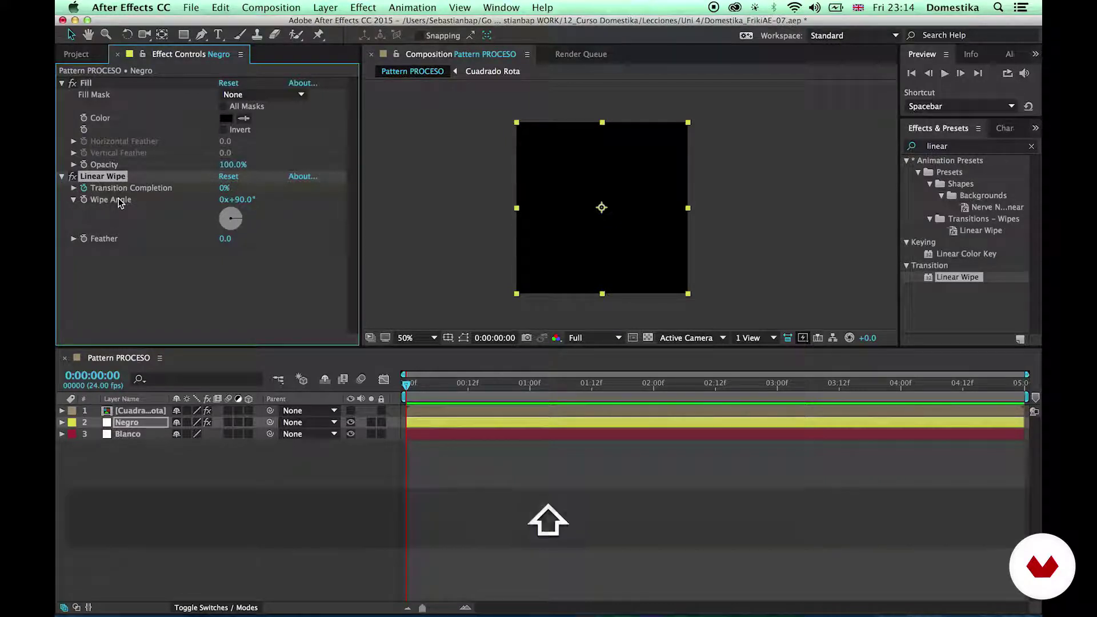
{"action": "key", "text": "shift+Page_Down"}
{"action": "key", "text": "shift+Page_Down"}
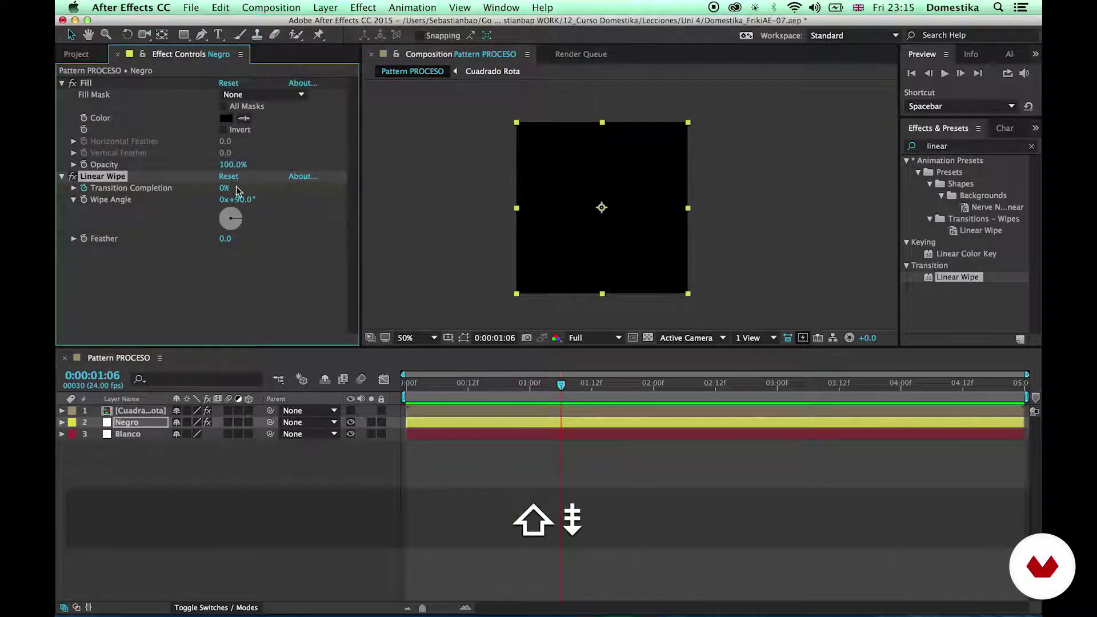
{"action": "left_click_drag", "start_coordinate": [236, 191], "coordinate": [320, 177]}
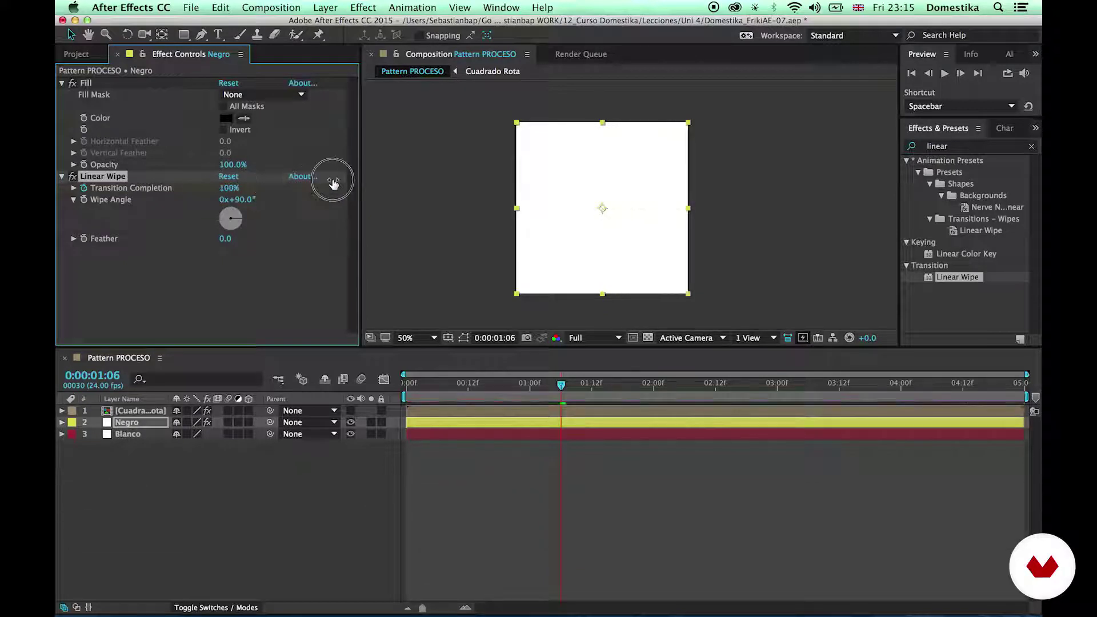
{"action": "key", "text": "u"}
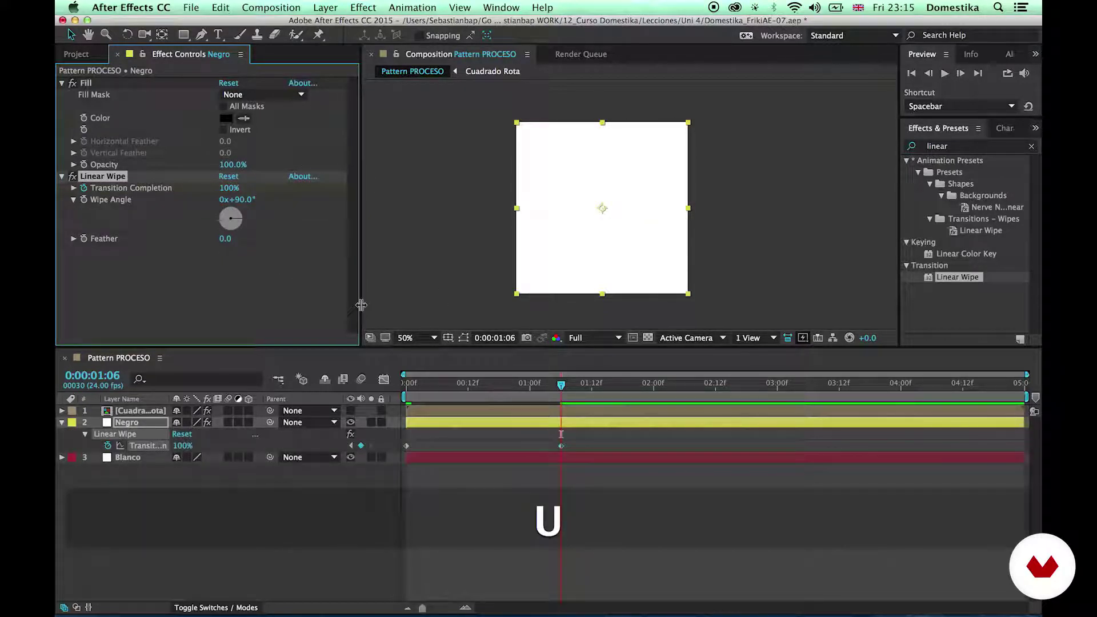
{"action": "left_click_drag", "start_coordinate": [561, 388], "coordinate": [477, 385]}
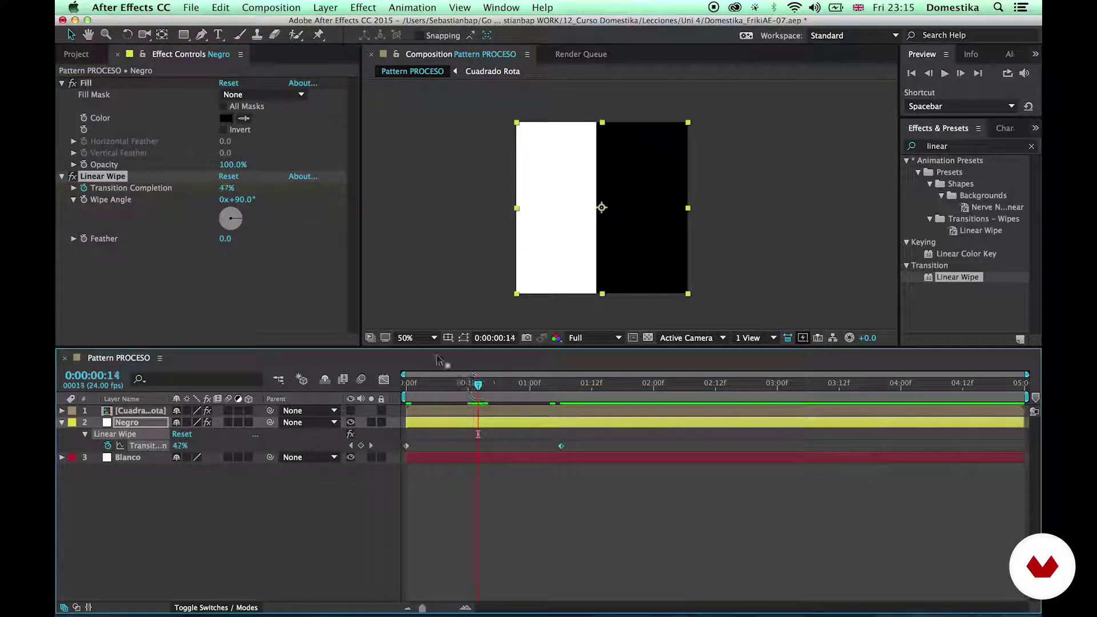
- Set the Linear Wipe's angle to 135° and its feather to 519
{"action": "left_click", "coordinate": [228, 284]}
{"action": "left_click_drag", "start_coordinate": [248, 204], "coordinate": [570, 228]}
{"action": "left_click", "coordinate": [242, 280]}
{"action": "mouse_move", "coordinate": [246, 202]}
{"action": "left_mouse_down"}
{"action": "mouse_move", "coordinate": [213, 205]}
{"action": "mouse_move", "coordinate": [282, 201]}
{"action": "mouse_move", "coordinate": [232, 203]}
{"action": "left_mouse_up"}
{"action": "left_click", "coordinate": [581, 513]}
- Preview the soft diagonal wipe, collapse the Negro layer's properties and return to the first frame
{"action": "key", "text": "KP_0"}
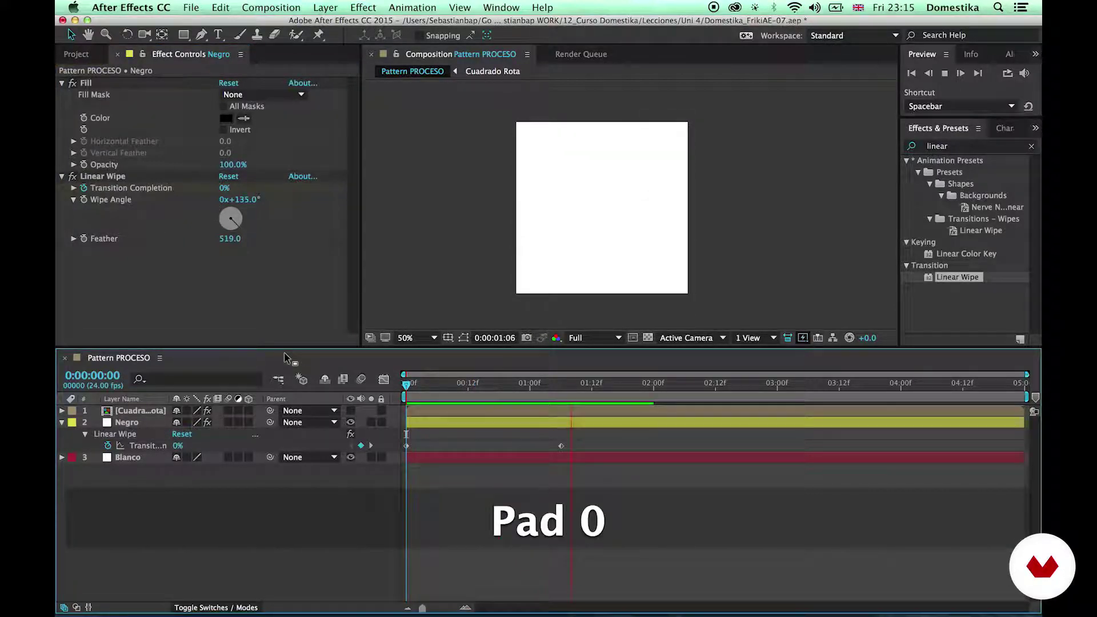
{"action": "left_click", "coordinate": [135, 424]}
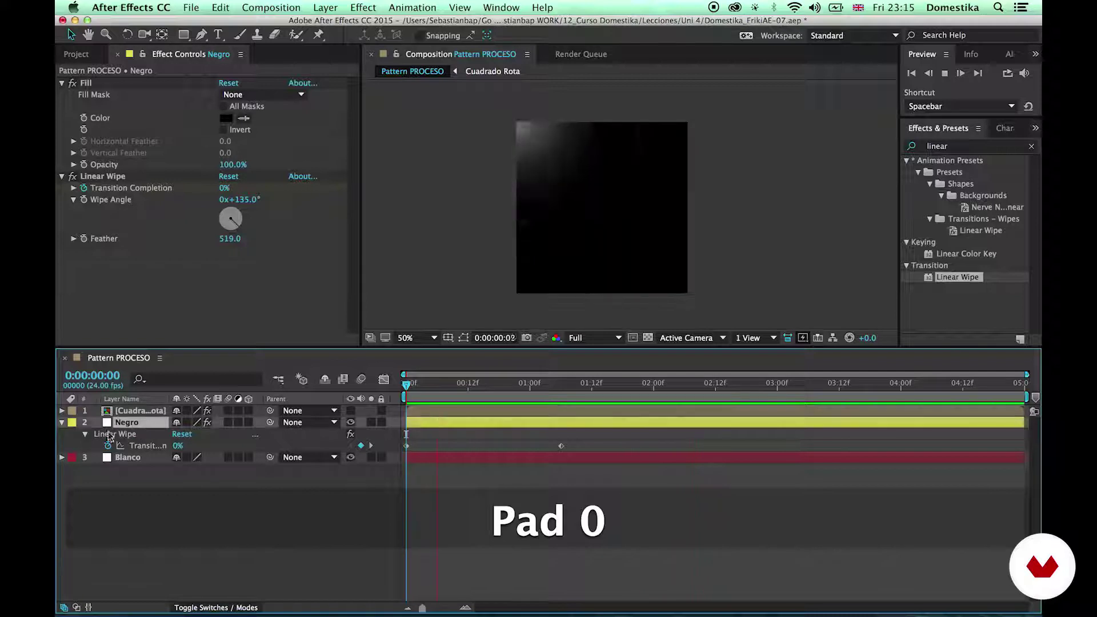
{"action": "left_click", "coordinate": [62, 422]}
{"action": "left_click", "coordinate": [215, 446]}
{"action": "key", "text": "space"}
{"action": "left_click_drag", "start_coordinate": [457, 385], "coordinate": [384, 381]}
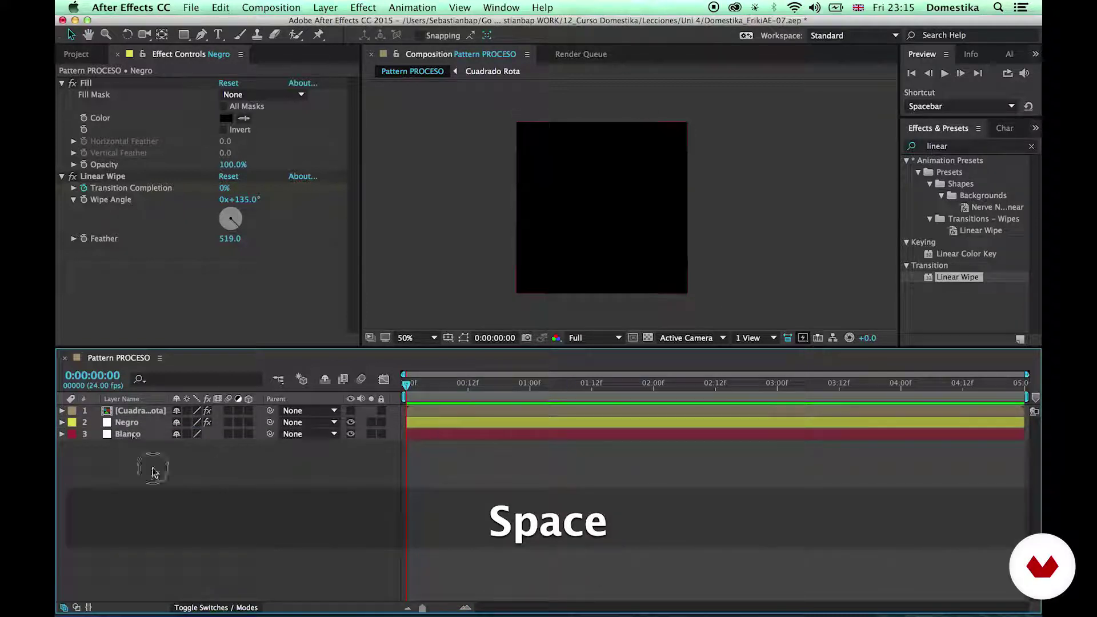
- Pre-compose the Negro and Blanco layers into a new composition named "Mapa Gradiente", moving all attributes
{"action": "left_click", "coordinate": [132, 423]}
{"action": "left_click", "coordinate": [134, 435], "text": "shift"}
{"action": "key", "text": "shift+super+c"}
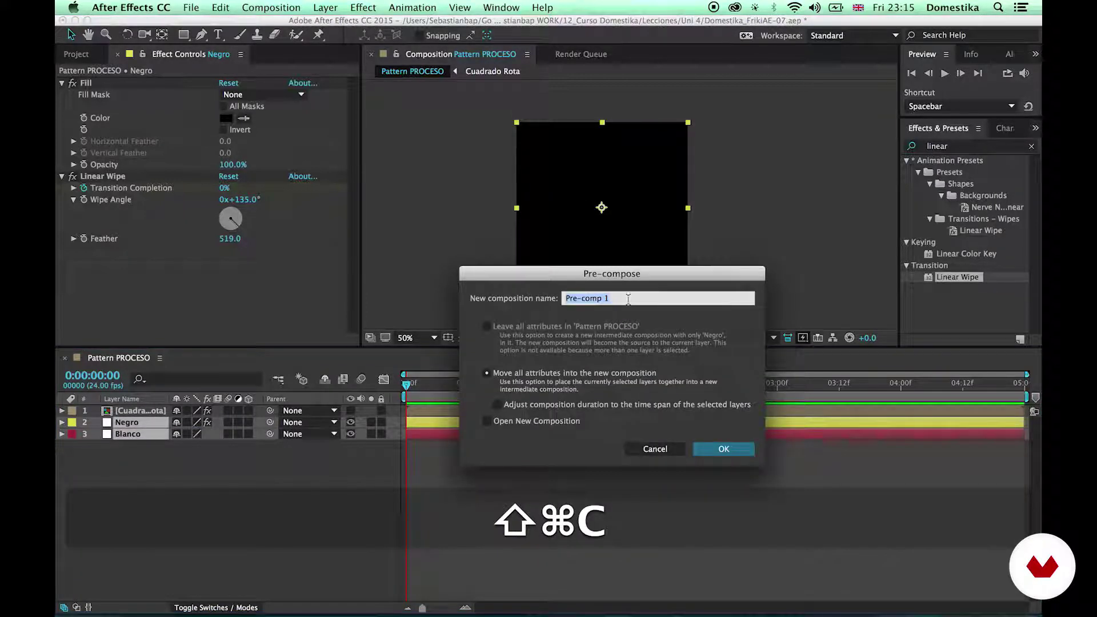
{"action": "type", "text": "Mapa"}
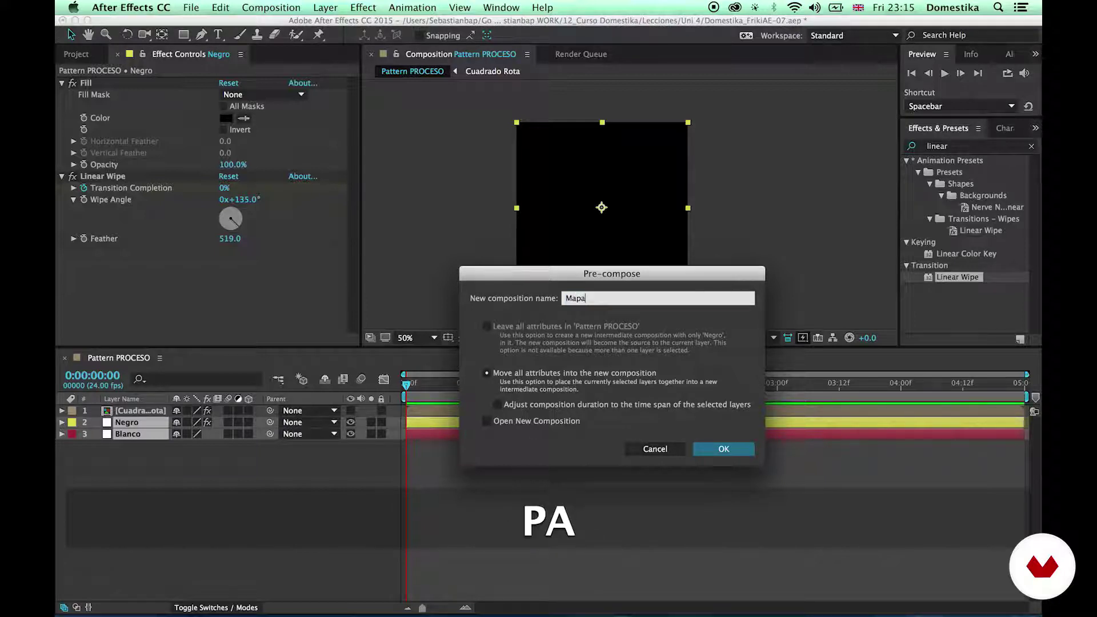
{"action": "type", "text": " Gradiente"}
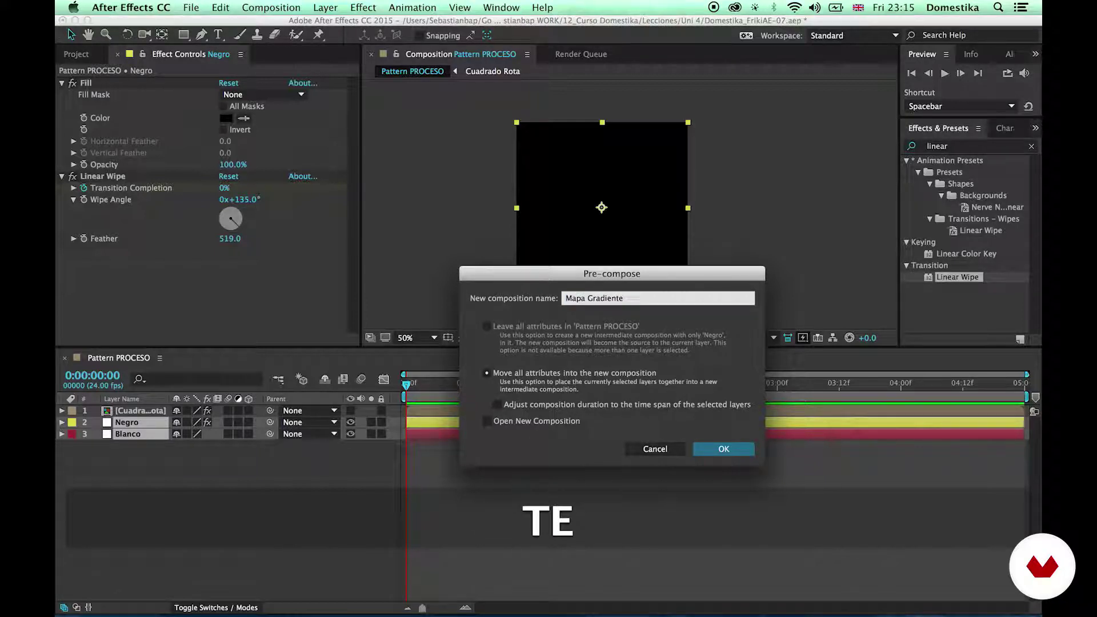
{"action": "key", "text": "Return"}
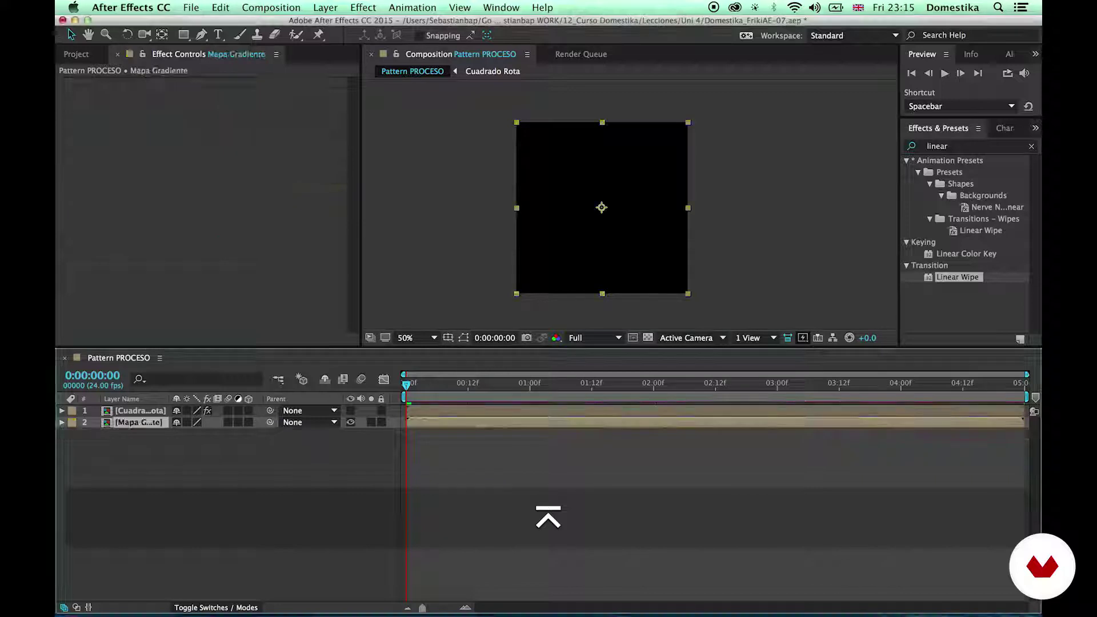
- Give the Mapa Gradiente layer a cyan label and make the Cuadrado Rota layer visible again
{"action": "left_click", "coordinate": [83, 432]}
{"action": "left_click", "coordinate": [72, 422]}
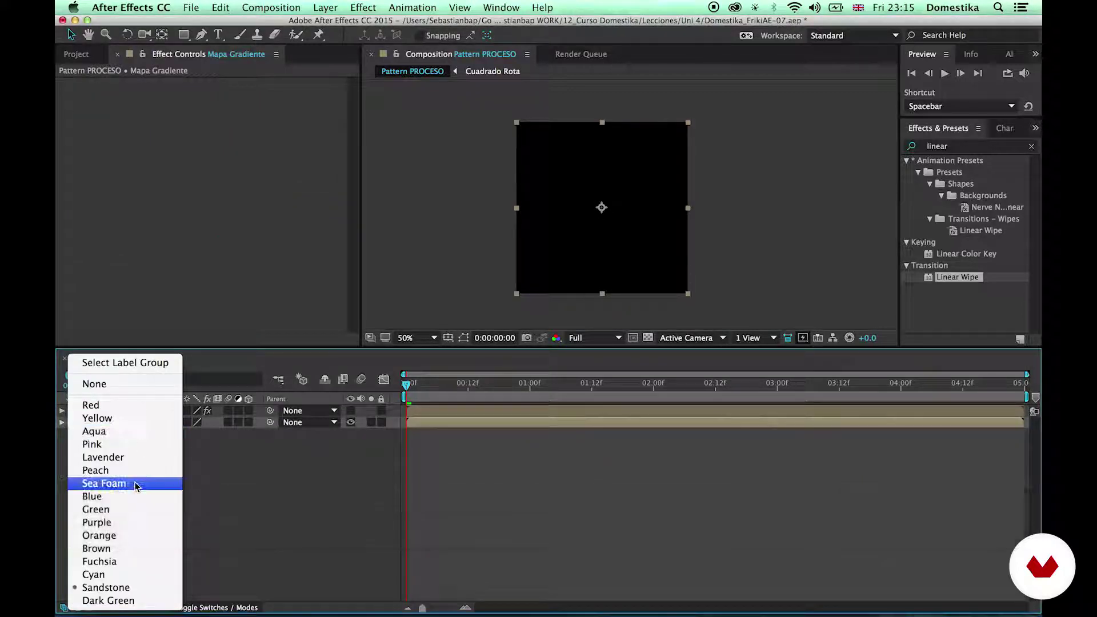
{"action": "left_click", "coordinate": [94, 574]}
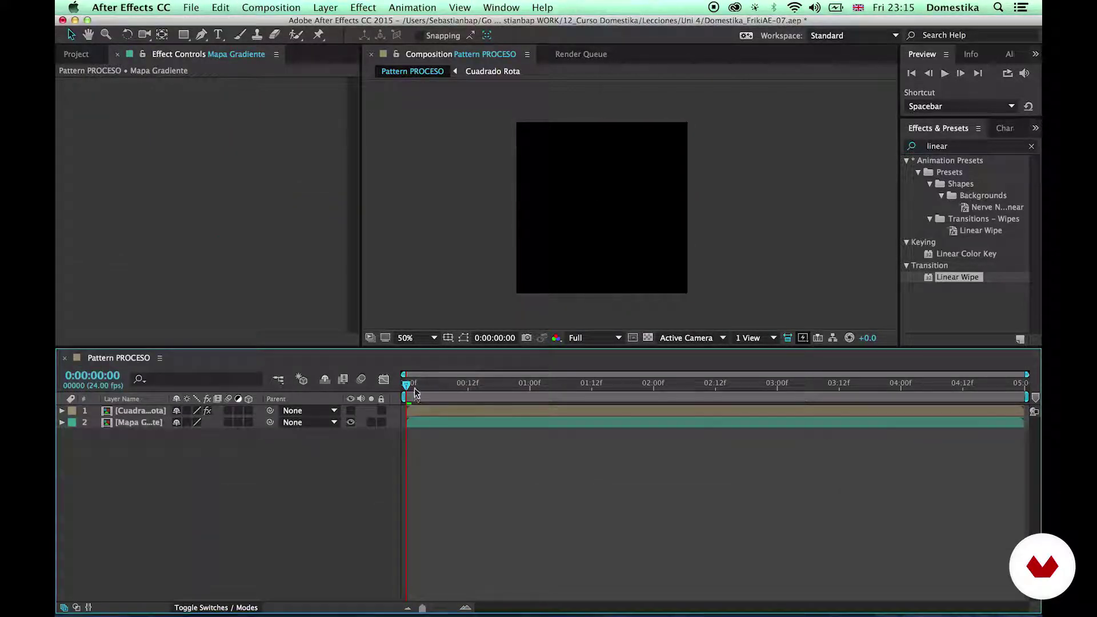
{"action": "key", "text": "space"}
{"action": "left_click", "coordinate": [350, 411]}
{"action": "left_click", "coordinate": [425, 423]}
{"action": "mouse_move", "coordinate": [427, 385]}
{"action": "left_mouse_down"}
{"action": "mouse_move", "coordinate": [403, 383]}
{"action": "mouse_move", "coordinate": [592, 391]}
{"action": "mouse_move", "coordinate": [407, 384]}
{"action": "left_mouse_up"}
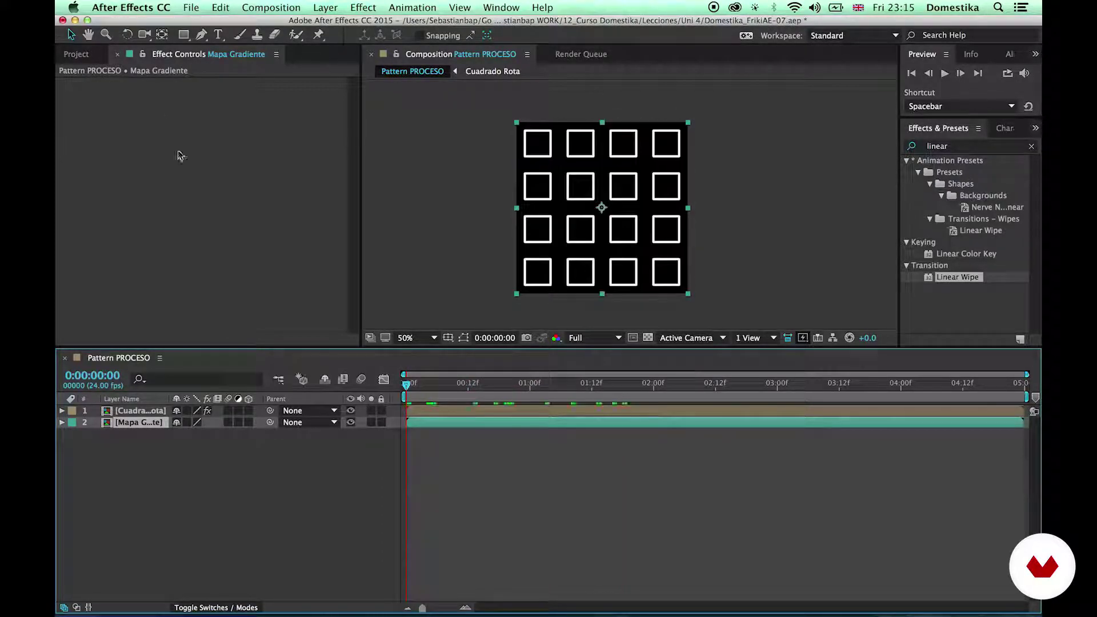
- Add the Adjustment Layer 1 solid above all layers and turn on its adjustment switch
{"action": "left_click", "coordinate": [76, 54]}
{"action": "left_click", "coordinate": [62, 204]}
{"action": "left_click_drag", "start_coordinate": [123, 217], "coordinate": [128, 410]}
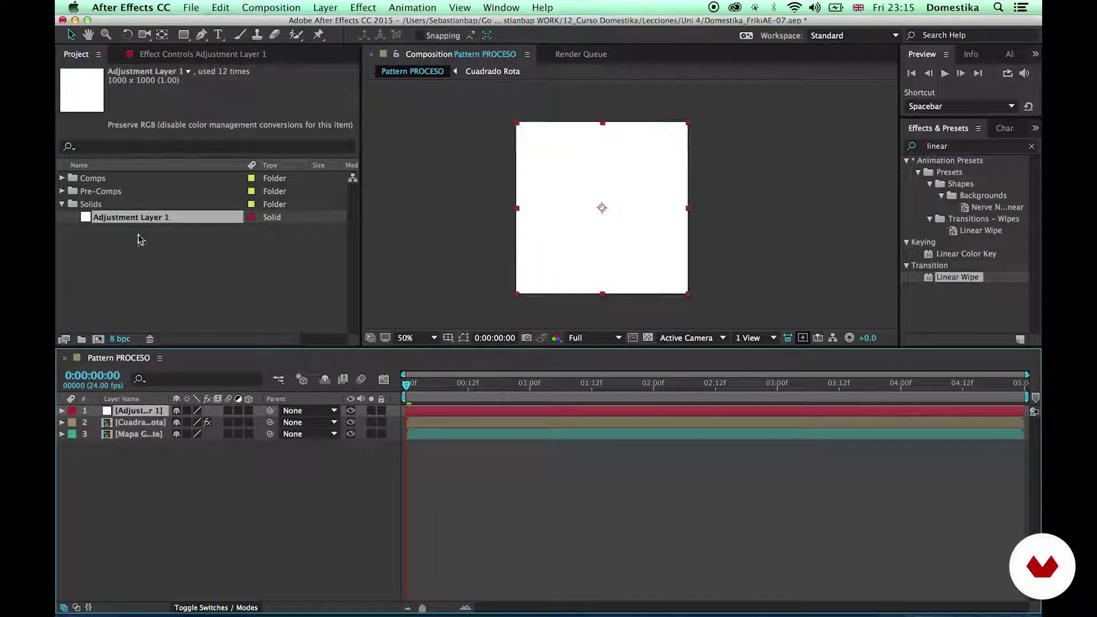
{"action": "left_click", "coordinate": [238, 411]}
{"action": "left_click", "coordinate": [180, 475]}
- Rename the adjustment layer "Time Displace" and widen the layer name column to show the full names
{"action": "left_click", "coordinate": [153, 412]}
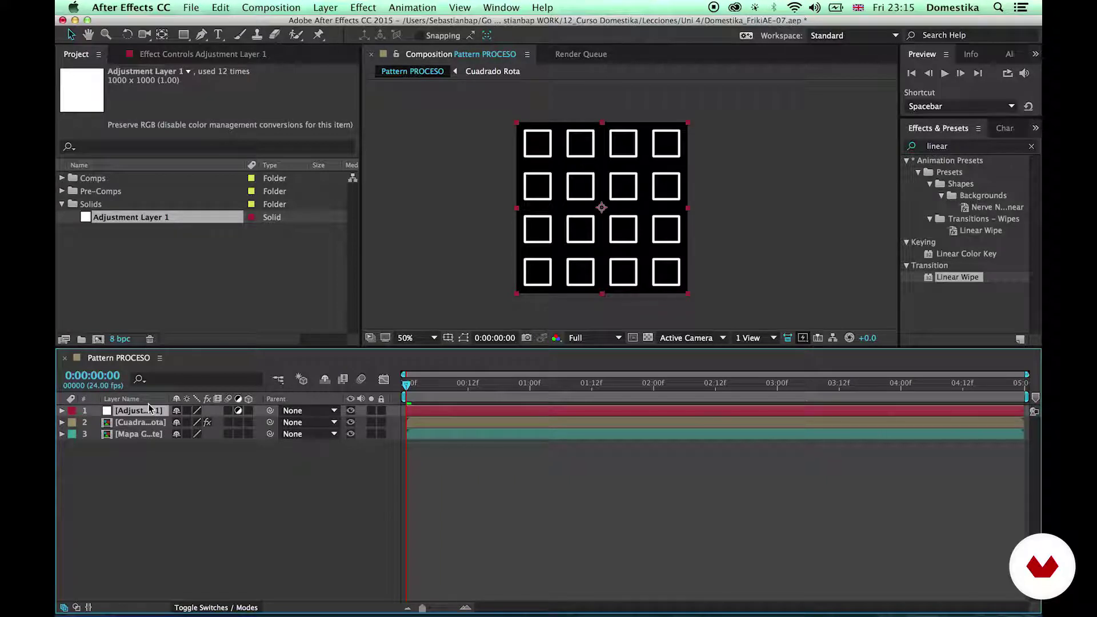
{"action": "key", "text": "Return"}
{"action": "type", "text": "Time Displace"}
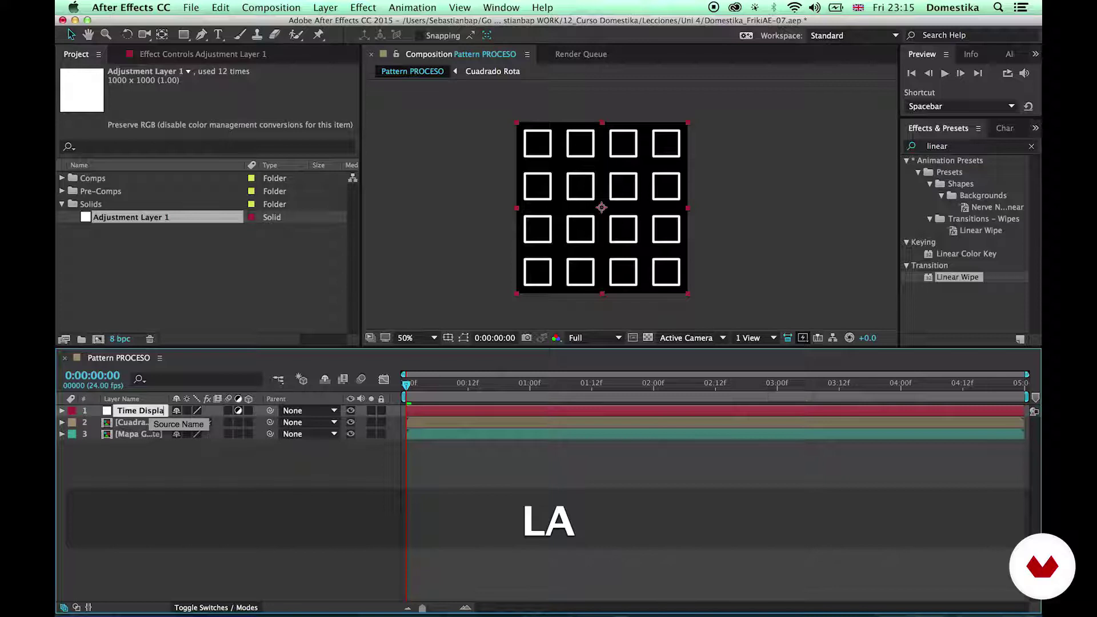
{"action": "key", "text": "Return"}
{"action": "left_click", "coordinate": [397, 452]}
{"action": "left_click_drag", "start_coordinate": [167, 400], "coordinate": [202, 398]}
- Hide the Mapa Gradiente layer so that only the squares pattern renders
{"action": "left_click", "coordinate": [163, 412]}
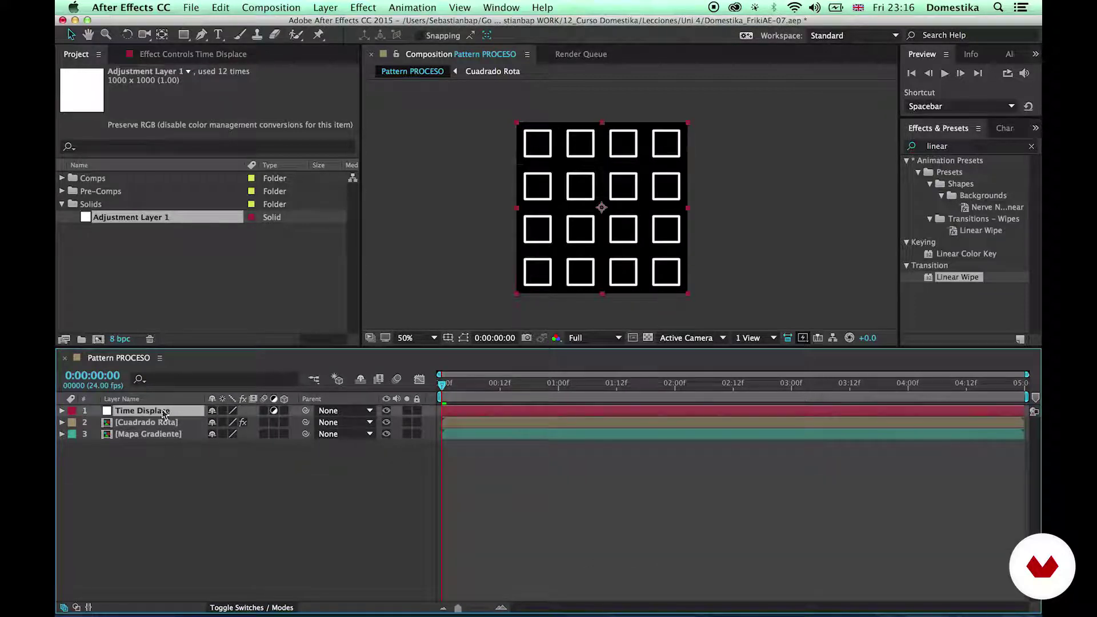
{"action": "left_click", "coordinate": [190, 424]}
{"action": "left_click", "coordinate": [171, 435]}
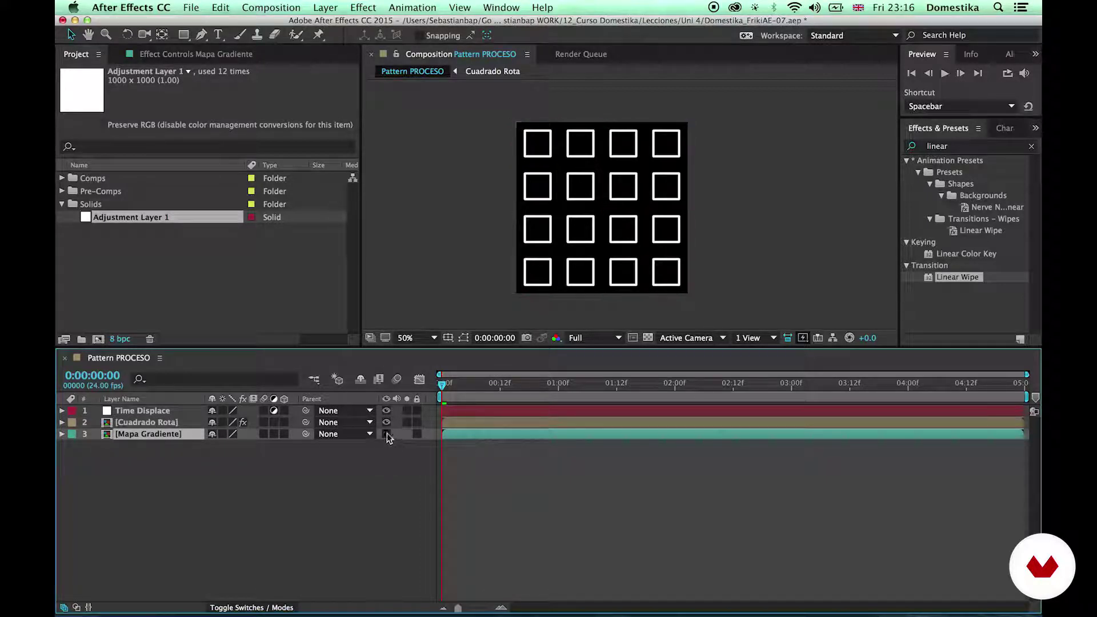
{"action": "mouse_move", "coordinate": [449, 391]}
{"action": "left_mouse_down"}
{"action": "mouse_move", "coordinate": [551, 392]}
{"action": "mouse_move", "coordinate": [442, 393]}
{"action": "left_mouse_up"}
- Apply a Time Displacement effect to the Time Displace adjustment layer
{"action": "left_click", "coordinate": [140, 410]}
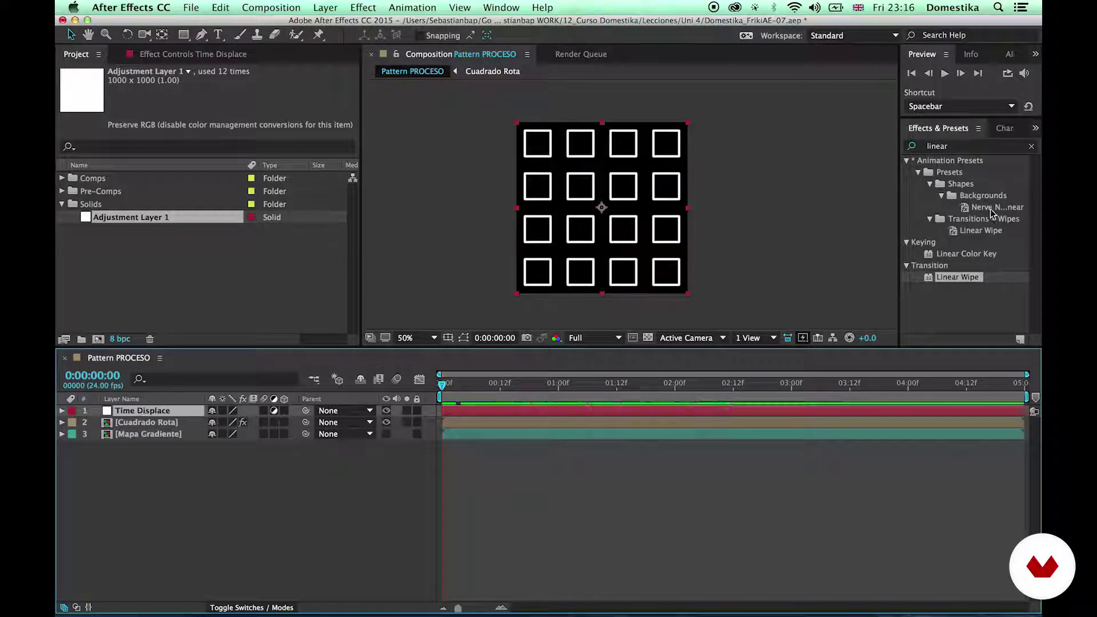
{"action": "left_click", "coordinate": [956, 132]}
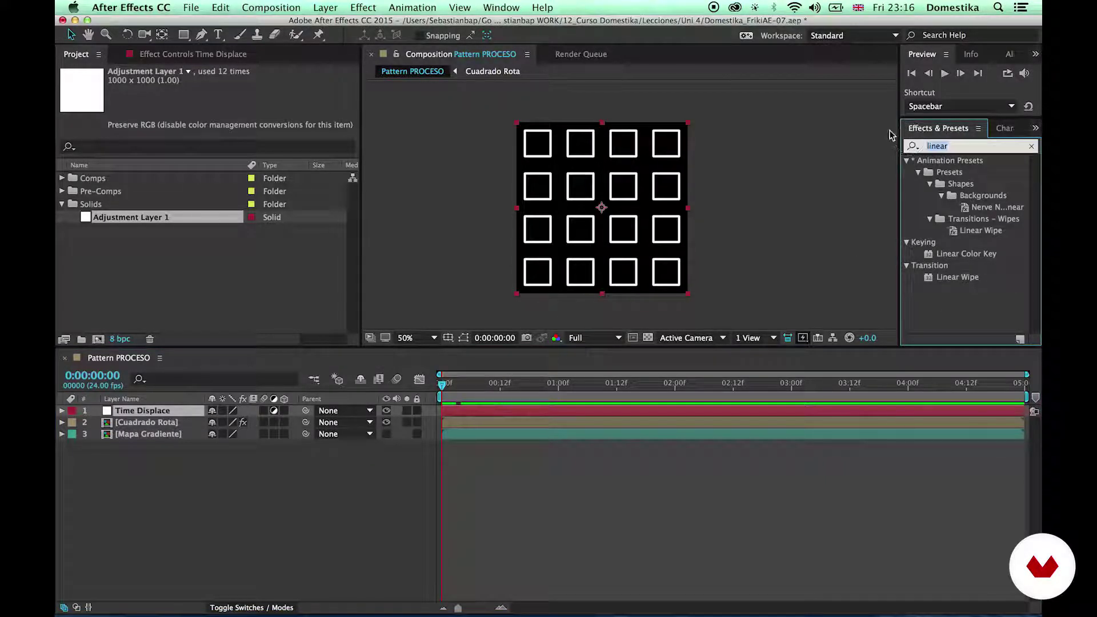
{"action": "type", "text": "time"}
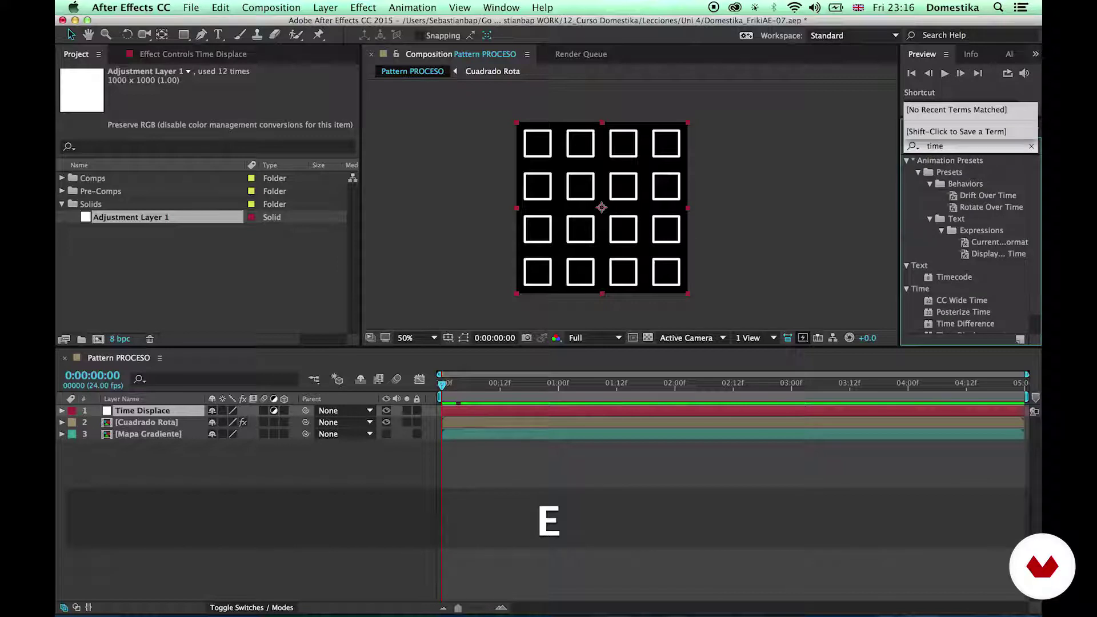
{"action": "type", "text": " d"}
{"action": "left_click_drag", "start_coordinate": [971, 183], "coordinate": [460, 411]}
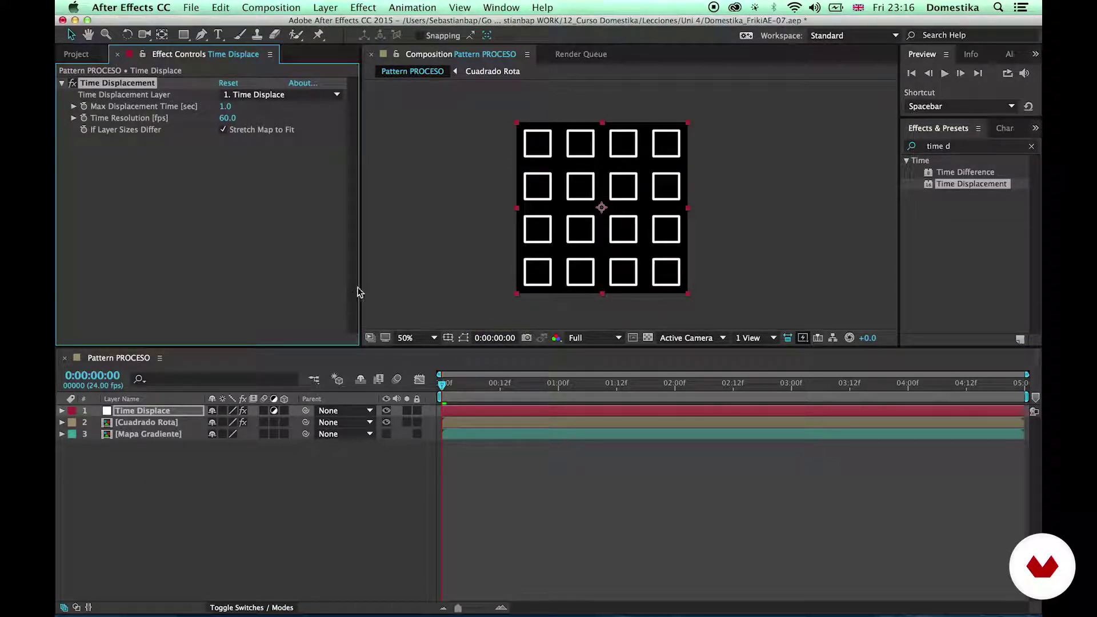
- Set Mapa Gradiente as the Time Displacement Layer and preview the distorted rotation
{"action": "left_click", "coordinate": [264, 95]}
{"action": "left_click", "coordinate": [281, 157]}
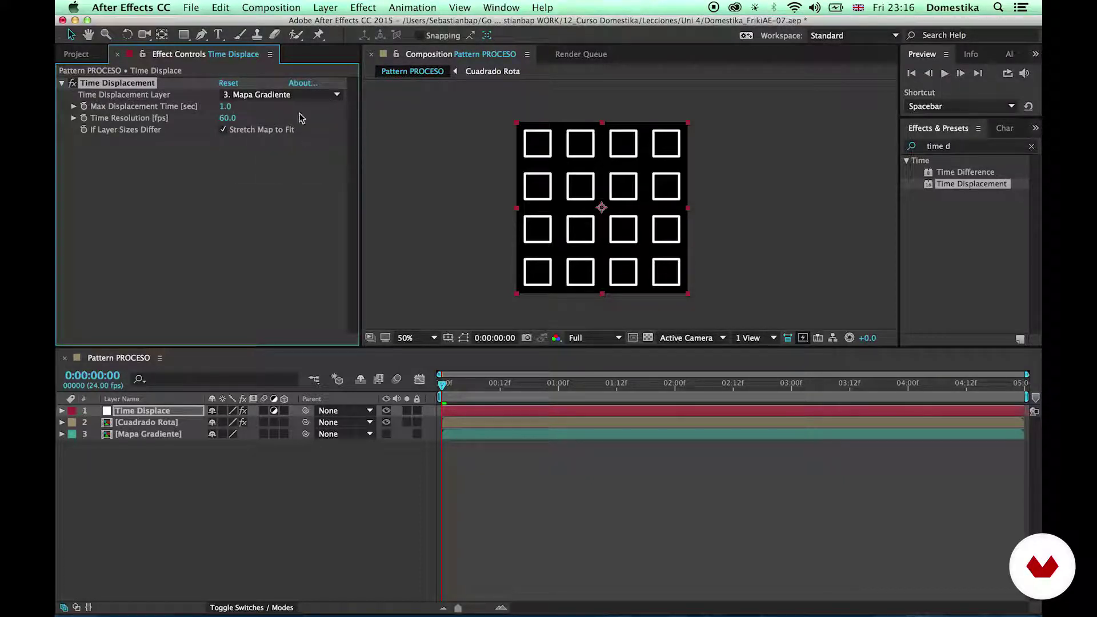
{"action": "key", "text": "KP_0"}
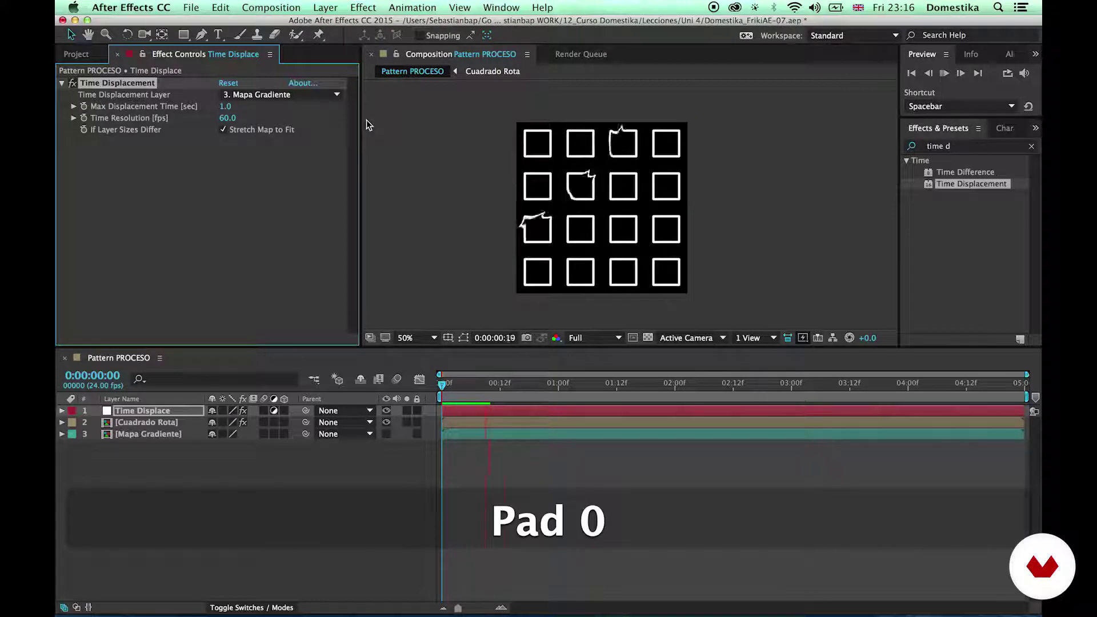
{"action": "key", "text": "KP_0"}
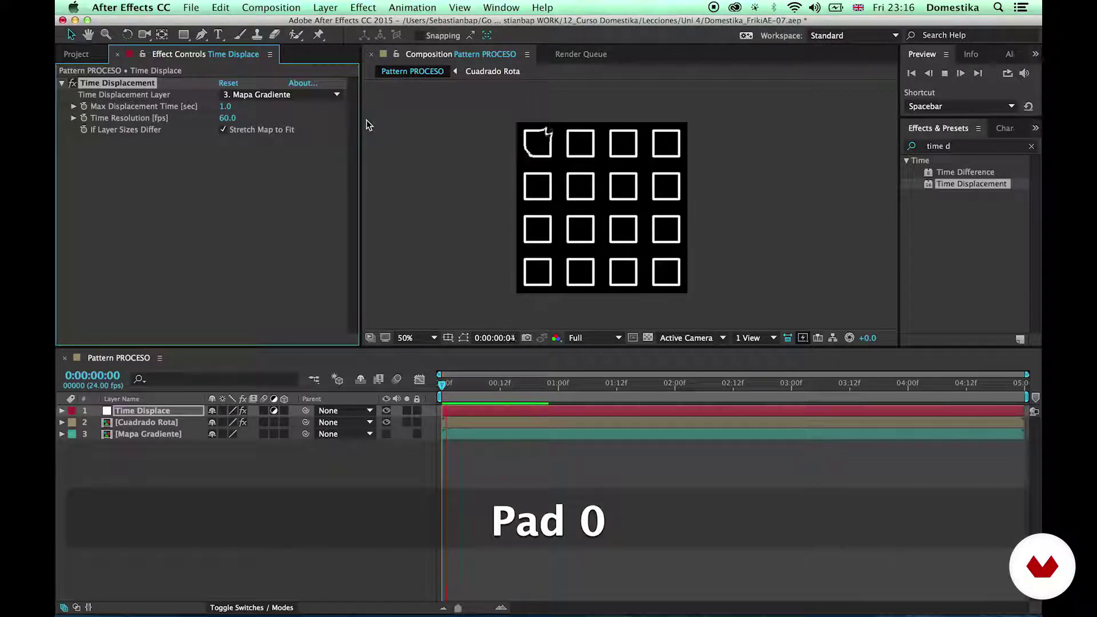
- Set the Max Displacement Time to 0.2 seconds, preview the pattern and return to the first frame
{"action": "left_click_drag", "start_coordinate": [485, 384], "coordinate": [505, 386]}
{"action": "left_click", "coordinate": [228, 108]}
{"action": "type", "text": "0.2"}
{"action": "key", "text": "Return"}
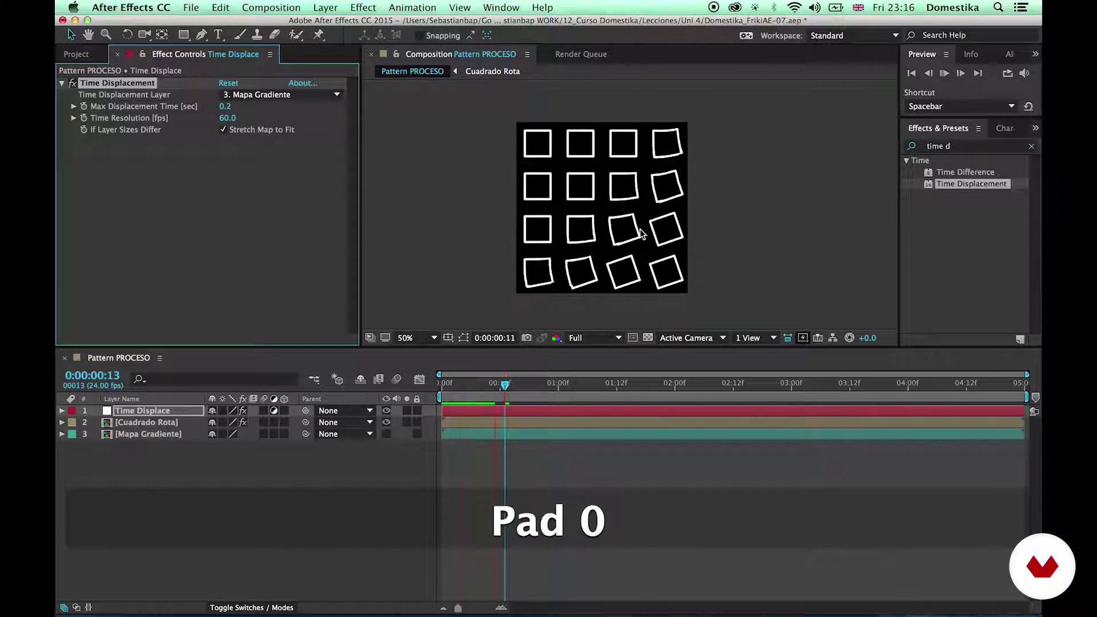
{"action": "key", "text": "KP_0"}
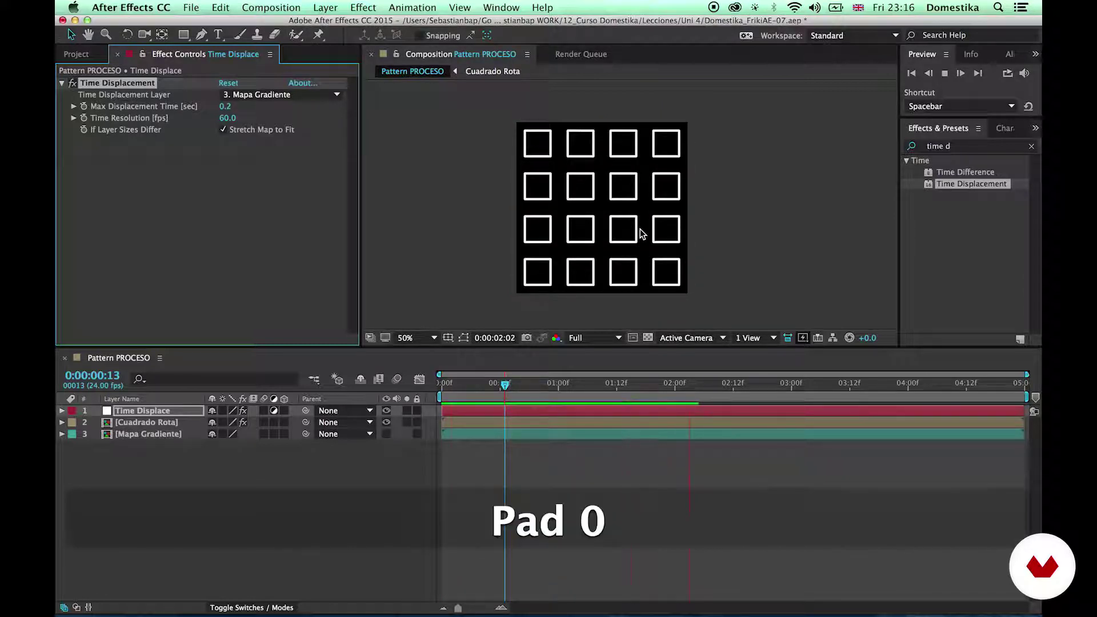
{"action": "left_click", "coordinate": [428, 394]}
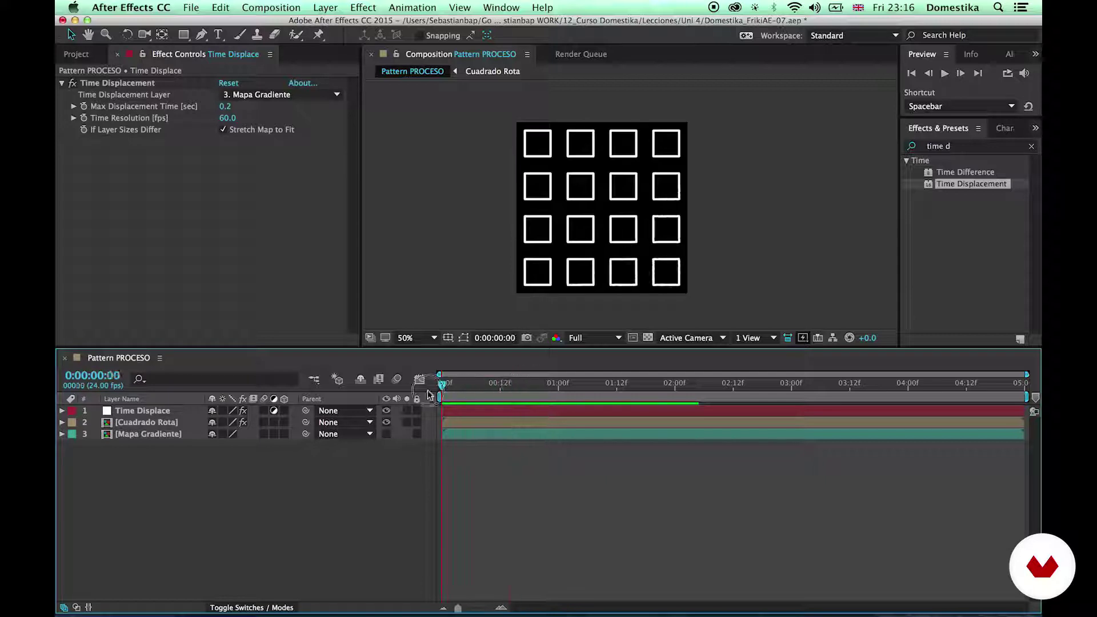
- Open the Cuadrado Rota composition, preview the square's rotation and move its end Rotation keyframe to 0:00:01:08
{"action": "double_click", "coordinate": [168, 422]}
{"action": "left_click", "coordinate": [405, 380]}
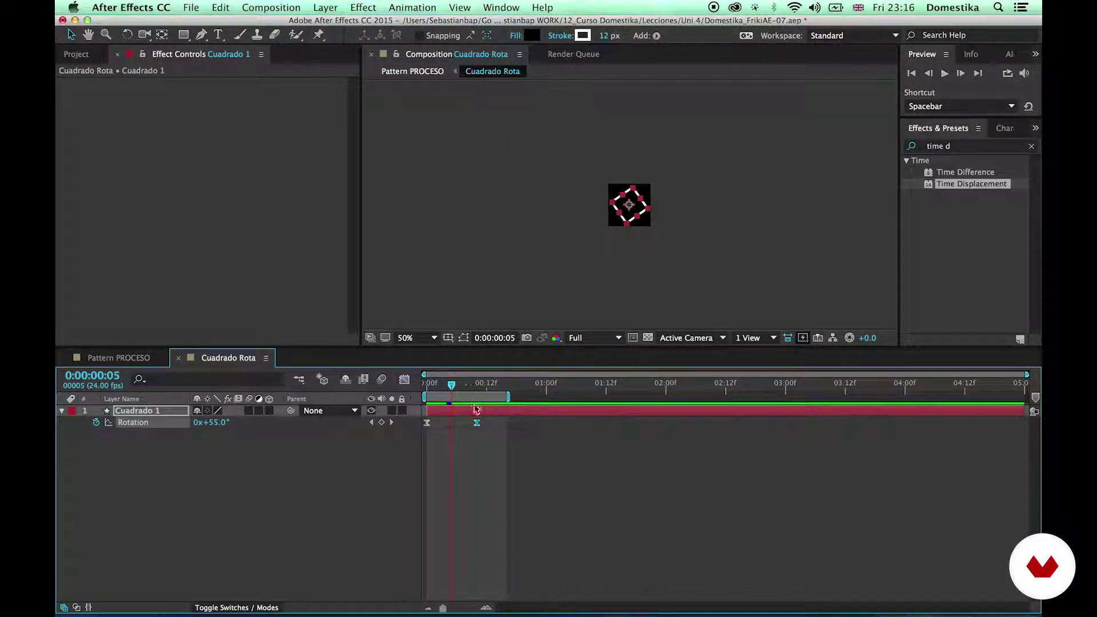
{"action": "key", "text": "KP_0"}
{"action": "key", "text": "KP_0"}
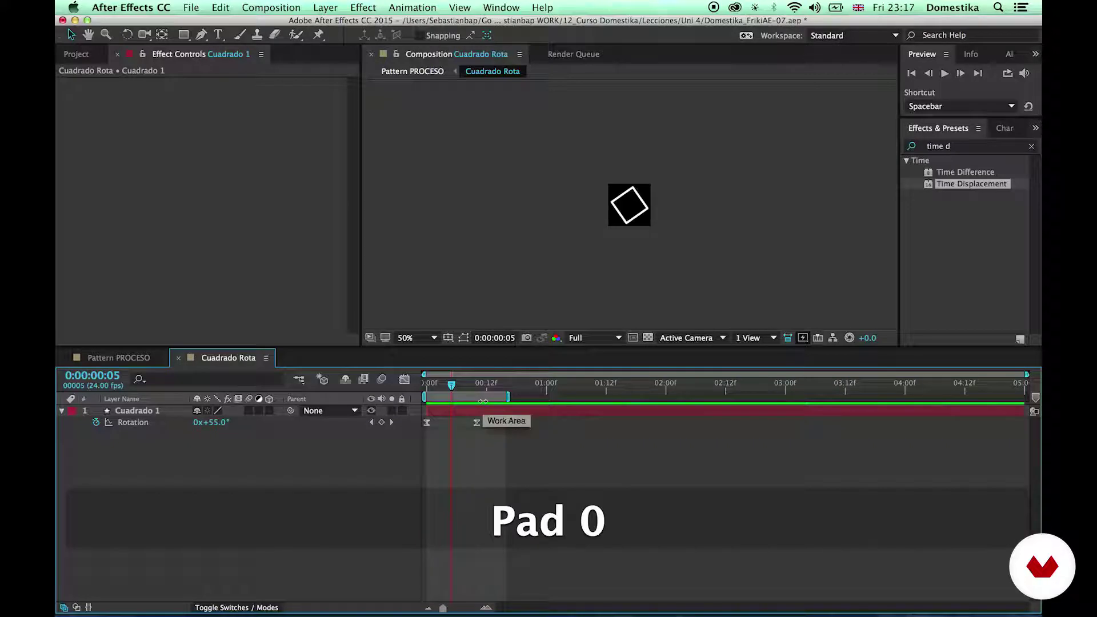
{"action": "left_click_drag", "start_coordinate": [452, 387], "coordinate": [397, 390]}
{"action": "left_click", "coordinate": [578, 389]}
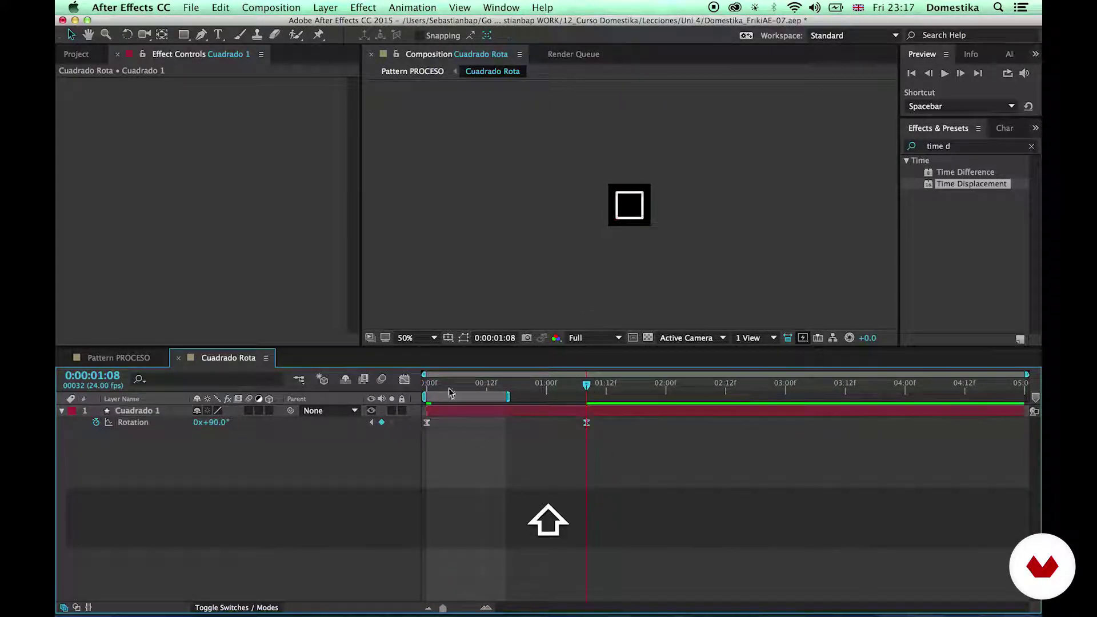
- Return to the Pattern PROCESO composition, preview the squares' rotation and examine their distortion at 0:00:00:15
{"action": "key", "text": "super+w"}
{"action": "left_click", "coordinate": [610, 451]}
{"action": "key", "text": "KP_0"}
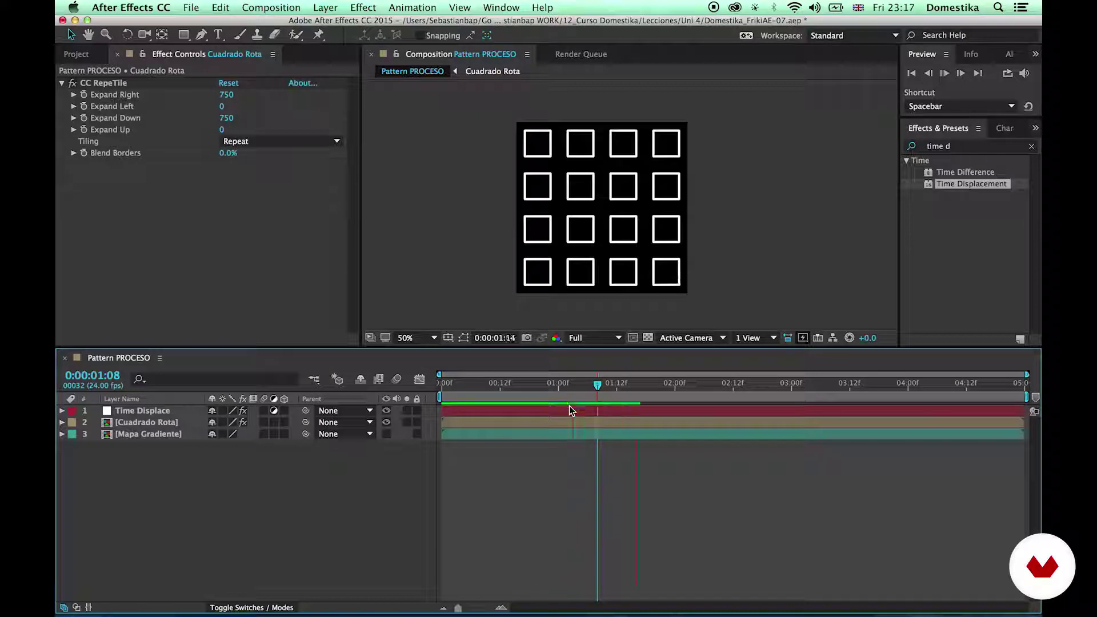
{"action": "key", "text": "KP_0"}
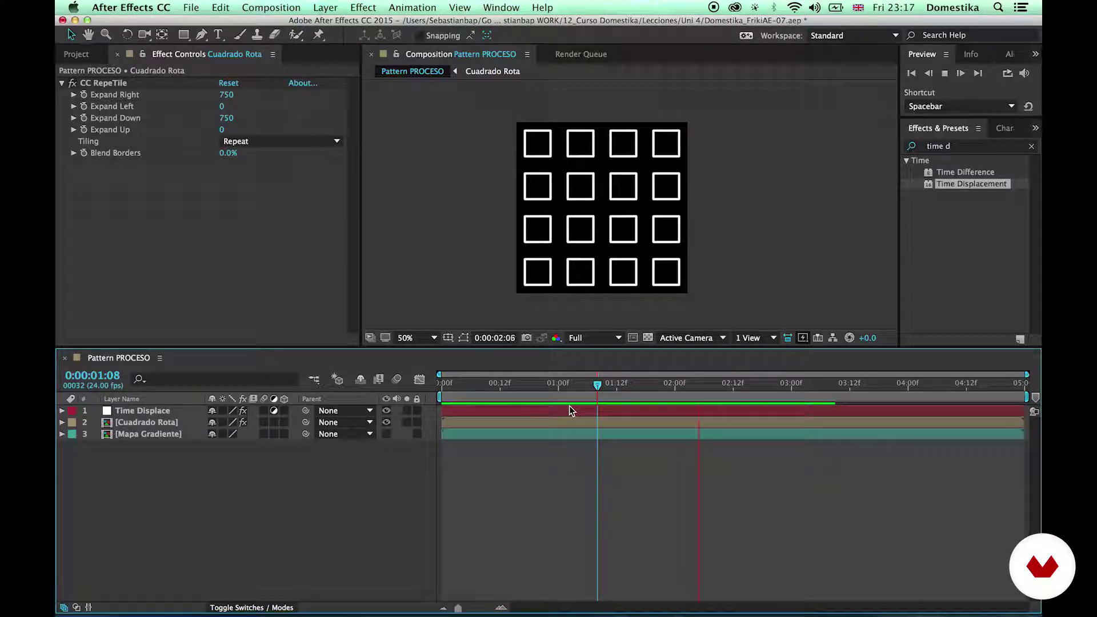
{"action": "left_click", "coordinate": [506, 388]}
{"action": "left_click_drag", "start_coordinate": [506, 389], "coordinate": [514, 385]}
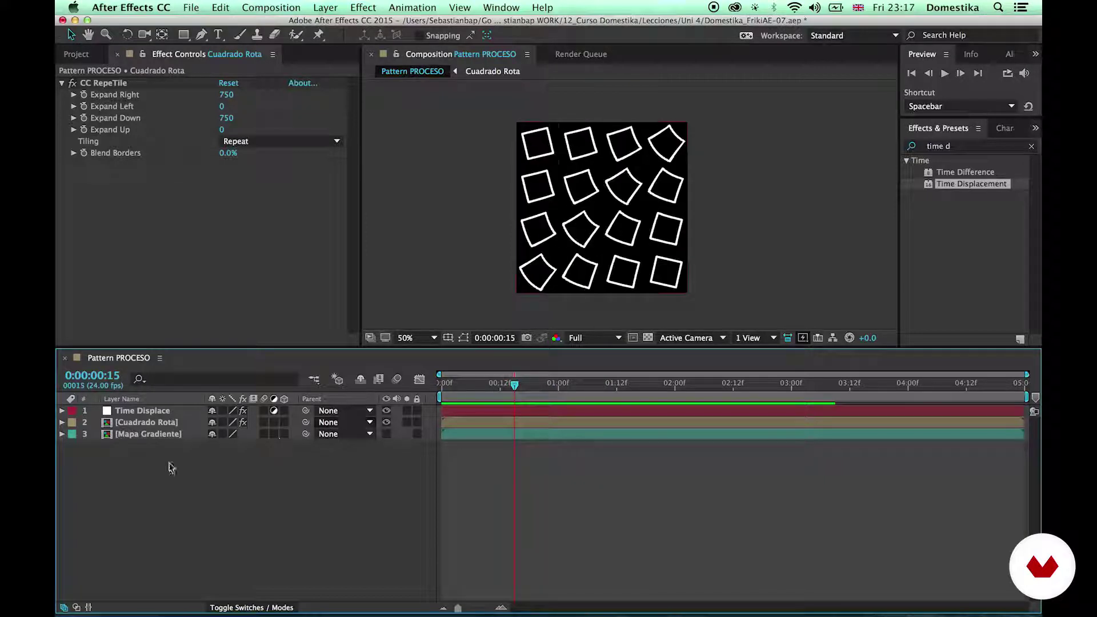
- Open the Mapa Gradiente composition, add the Adjustment Layer 1 solid above Negro, rename it Mosaic and give it a blue label
{"action": "double_click", "coordinate": [150, 434]}
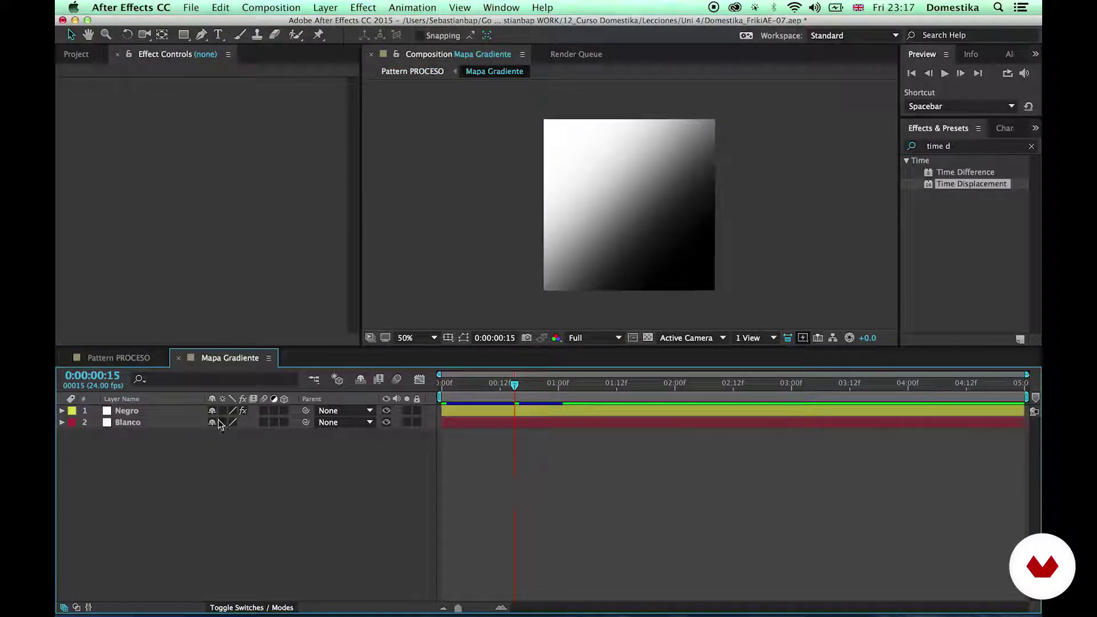
{"action": "left_click", "coordinate": [79, 55]}
{"action": "left_click_drag", "start_coordinate": [123, 218], "coordinate": [135, 407]}
{"action": "key", "text": "Return"}
{"action": "type", "text": "M"}
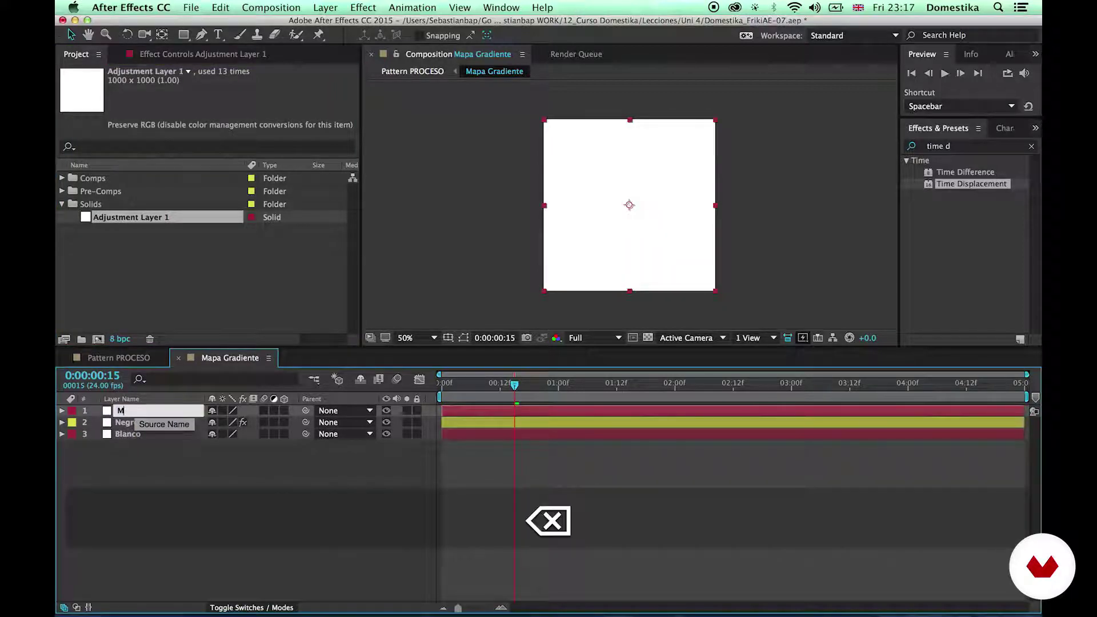
{"action": "type", "text": "osaic"}
{"action": "key", "text": "Return"}
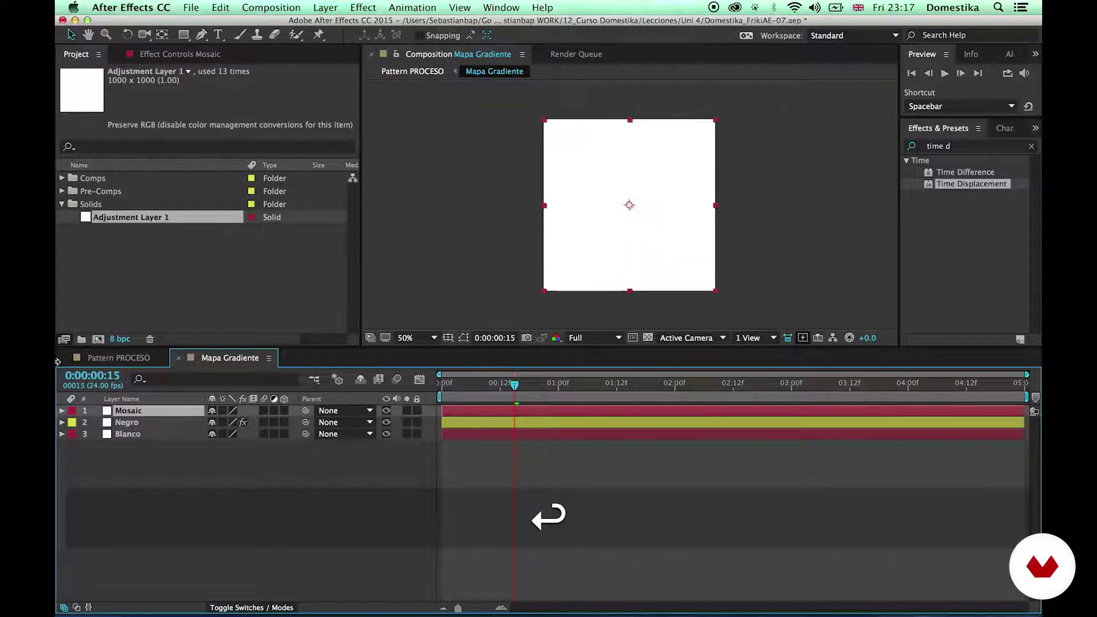
{"action": "left_click", "coordinate": [72, 412]}
{"action": "left_click", "coordinate": [94, 521]}
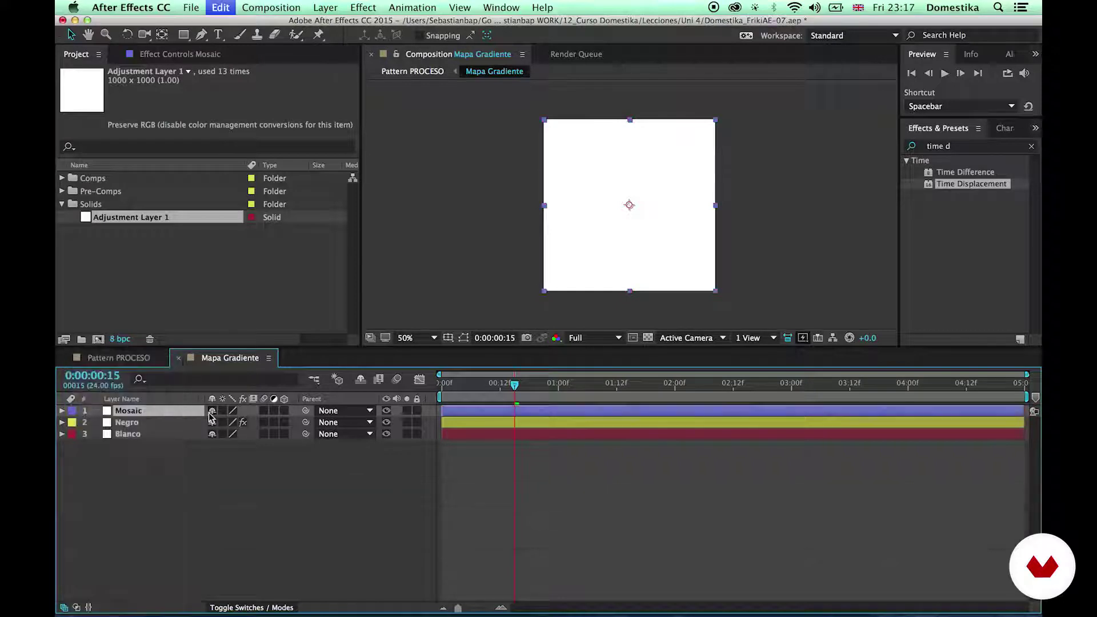
- Apply the Stylize Mosaic effect to the Mosaic layer and make it an adjustment layer, viewing the gradient at 0:00:00:12
{"action": "left_click", "coordinate": [79, 445]}
{"action": "key", "text": "Page_Up"}
{"action": "key", "text": "Page_Up"}
{"action": "key", "text": "Page_Up"}
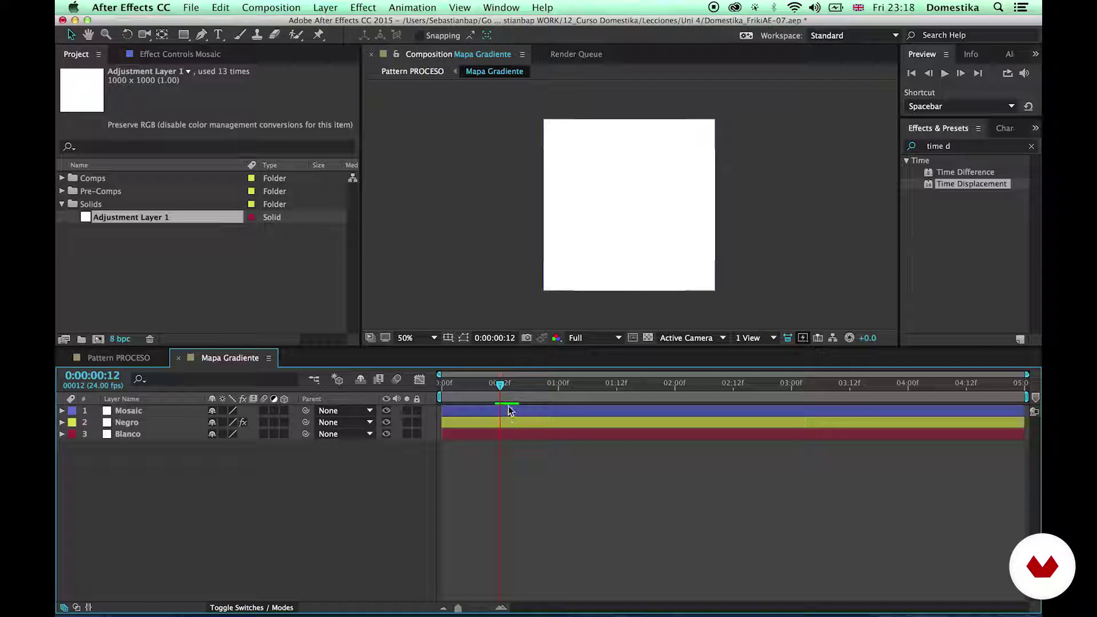
{"action": "left_click", "coordinate": [505, 384]}
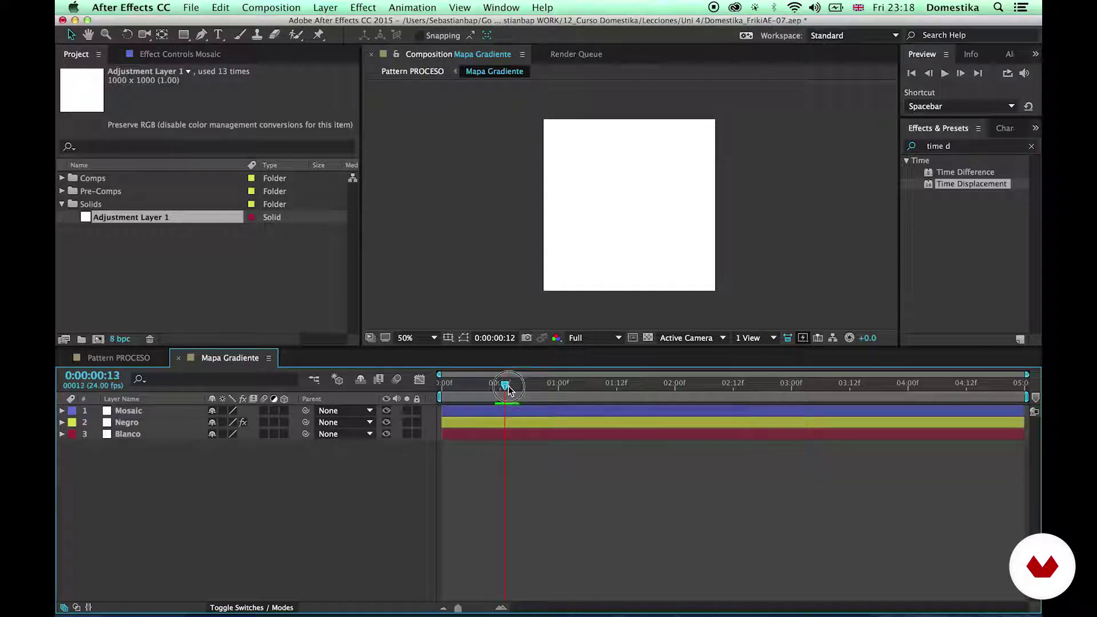
{"action": "left_click_drag", "start_coordinate": [503, 392], "coordinate": [500, 393]}
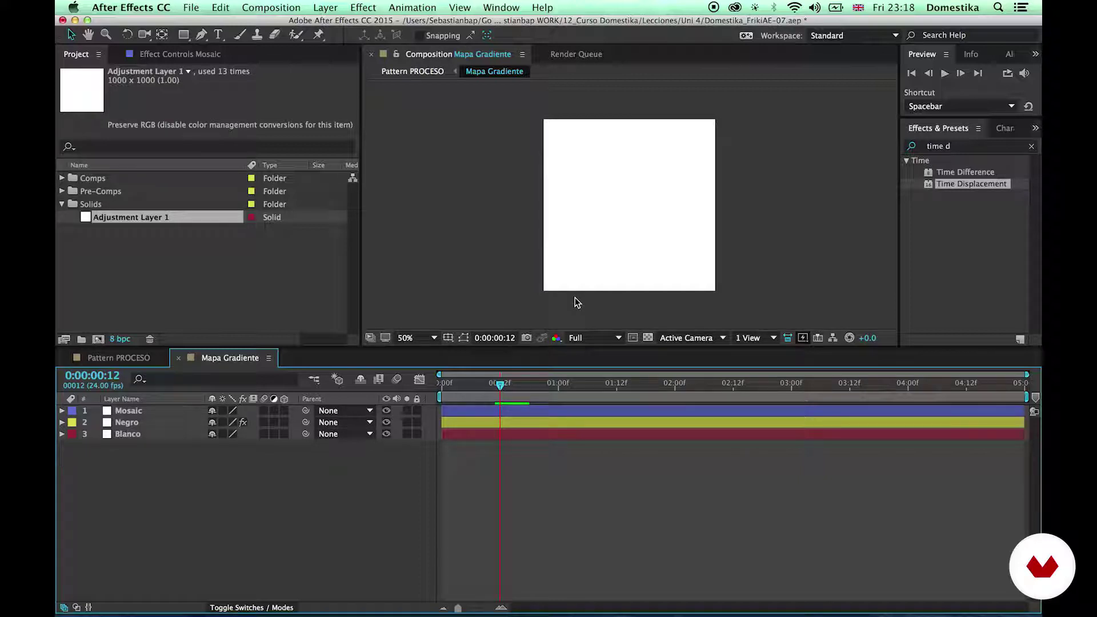
{"action": "key", "text": "super+5"}
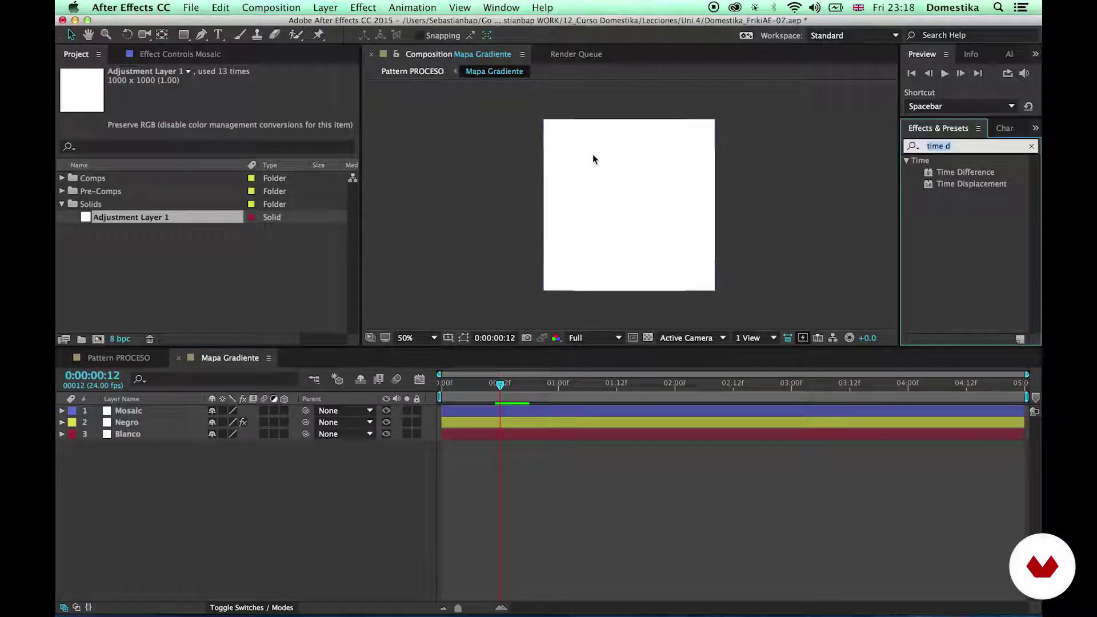
{"action": "type", "text": "mosai"}
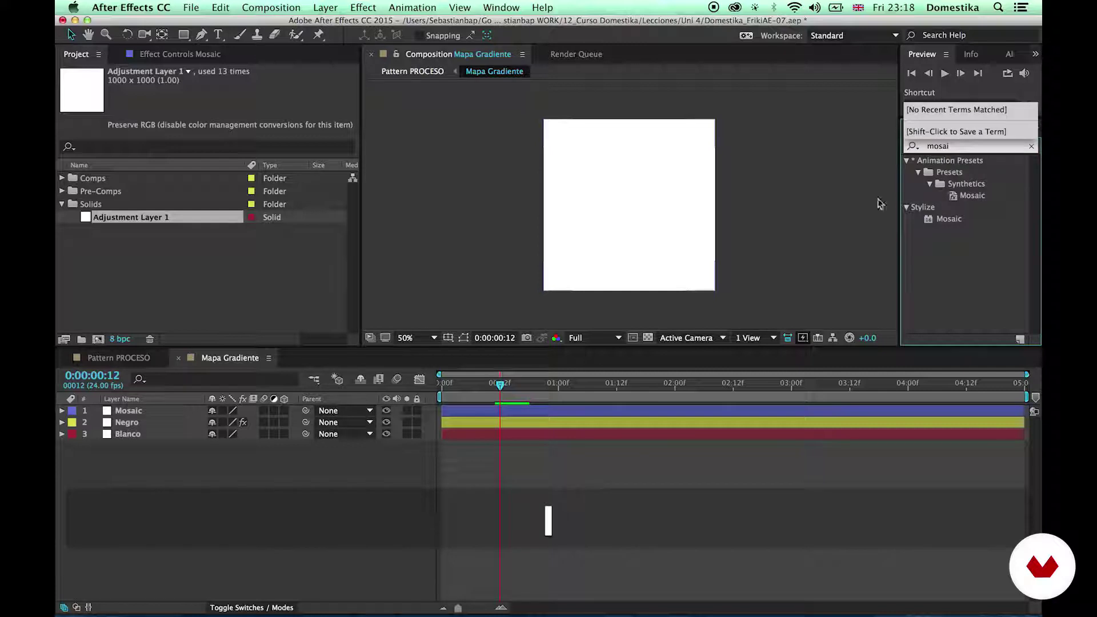
{"action": "left_click_drag", "start_coordinate": [948, 219], "coordinate": [503, 411]}
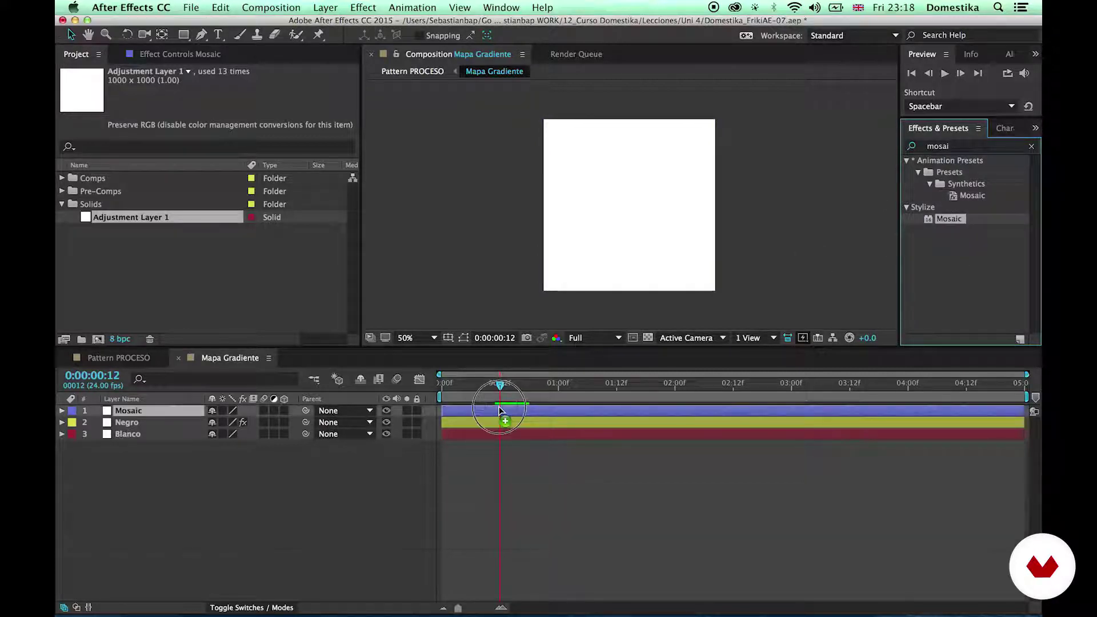
{"action": "left_click", "coordinate": [274, 411]}
- Set the Mosaic effect's Horizontal Blocks and Vertical Blocks to 4 and preview the animated gradient
{"action": "left_click", "coordinate": [224, 96]}
{"action": "type", "text": "4"}
{"action": "key", "text": "Tab"}
{"action": "type", "text": "4"}
{"action": "key", "text": "Return"}
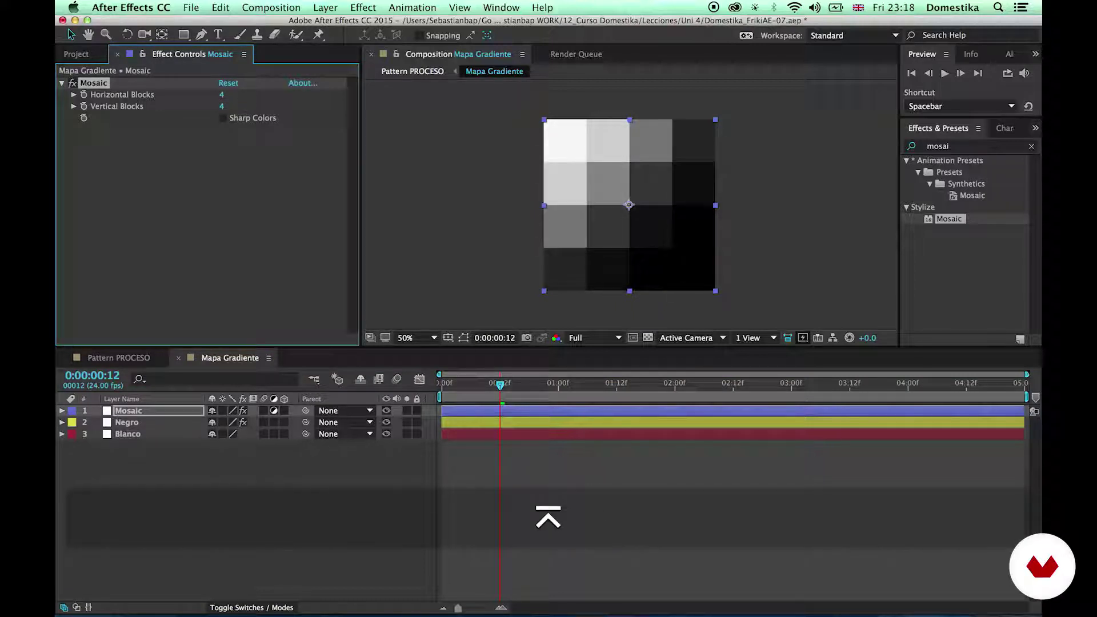
{"action": "left_click", "coordinate": [575, 482]}
{"action": "key", "text": "KP_0"}
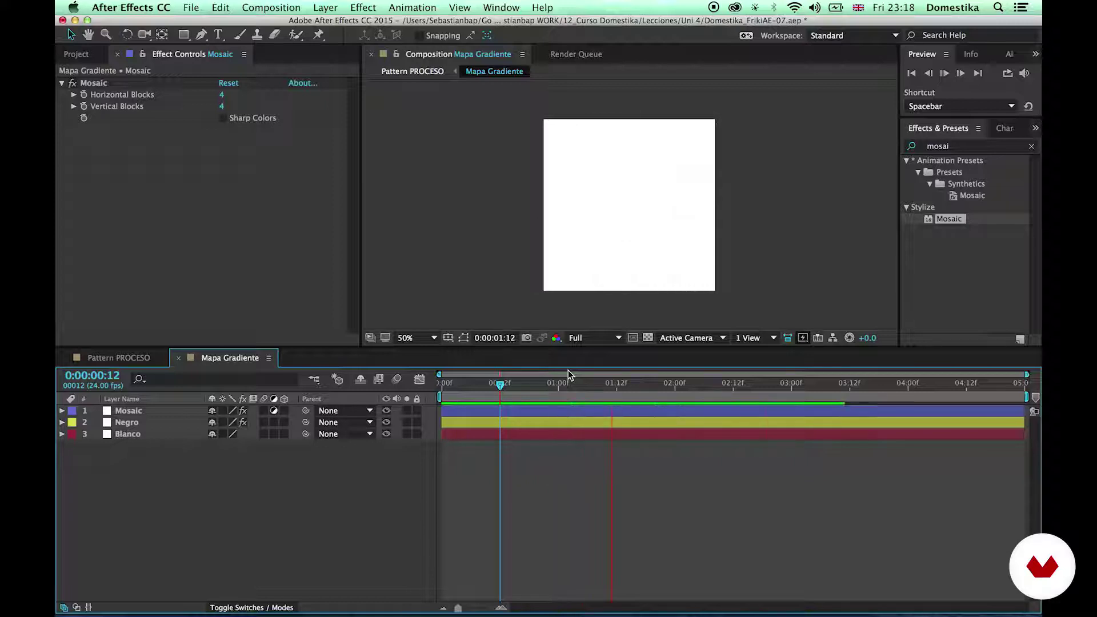
{"action": "key", "text": "KP_0"}
- Return to Pattern PROCESO, compare the squares with the mosaic gradient, hide Mapa Gradiente and preview the rotation
{"action": "key", "text": "super+w"}
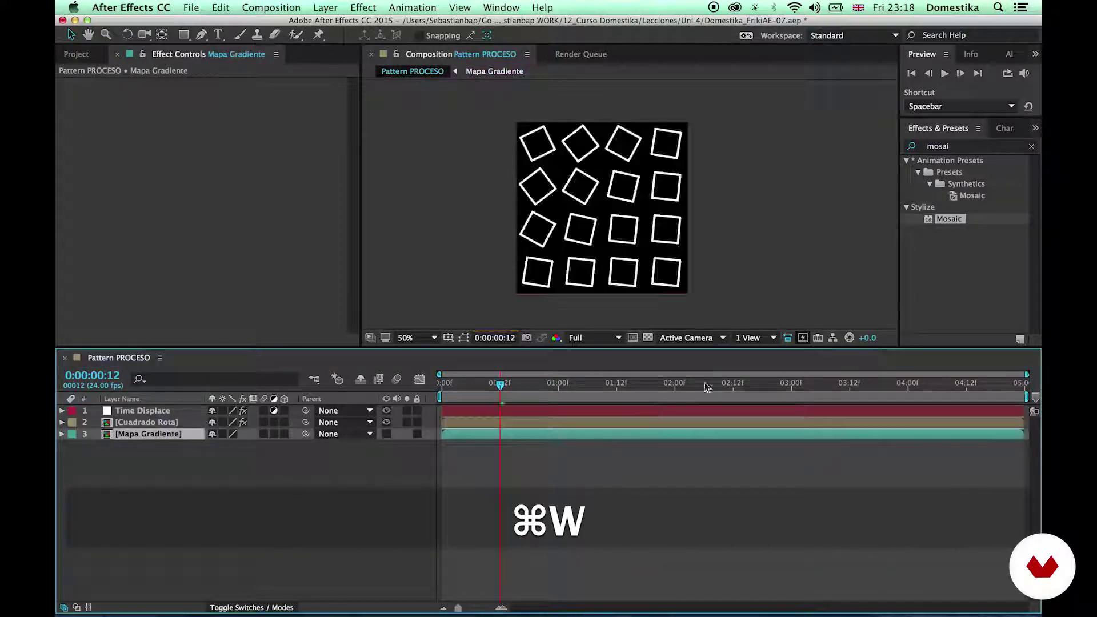
{"action": "left_click", "coordinate": [616, 477]}
{"action": "left_click_drag", "start_coordinate": [500, 388], "coordinate": [490, 385]}
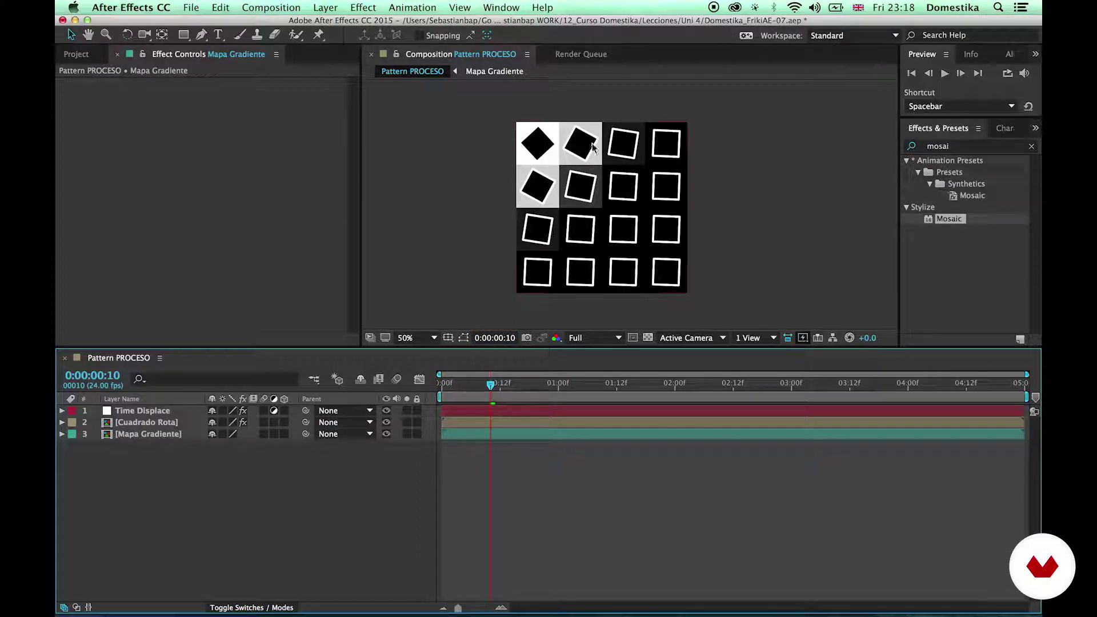
{"action": "left_click_drag", "start_coordinate": [510, 390], "coordinate": [451, 389]}
{"action": "left_click", "coordinate": [386, 434]}
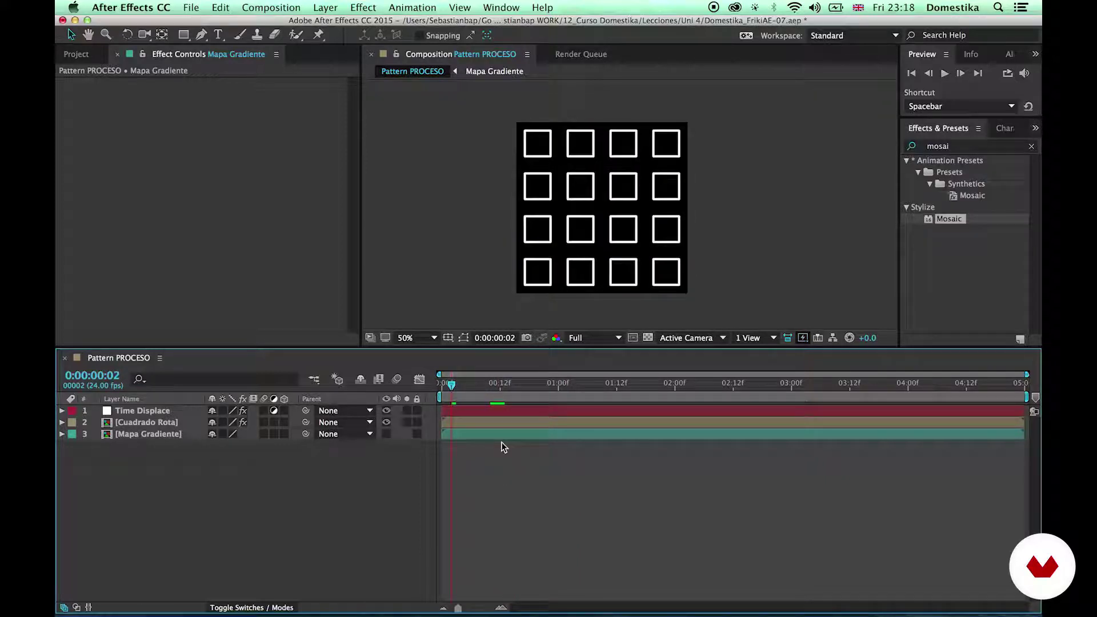
{"action": "left_click_drag", "start_coordinate": [531, 387], "coordinate": [718, 389]}
{"action": "key", "text": "KP_0"}
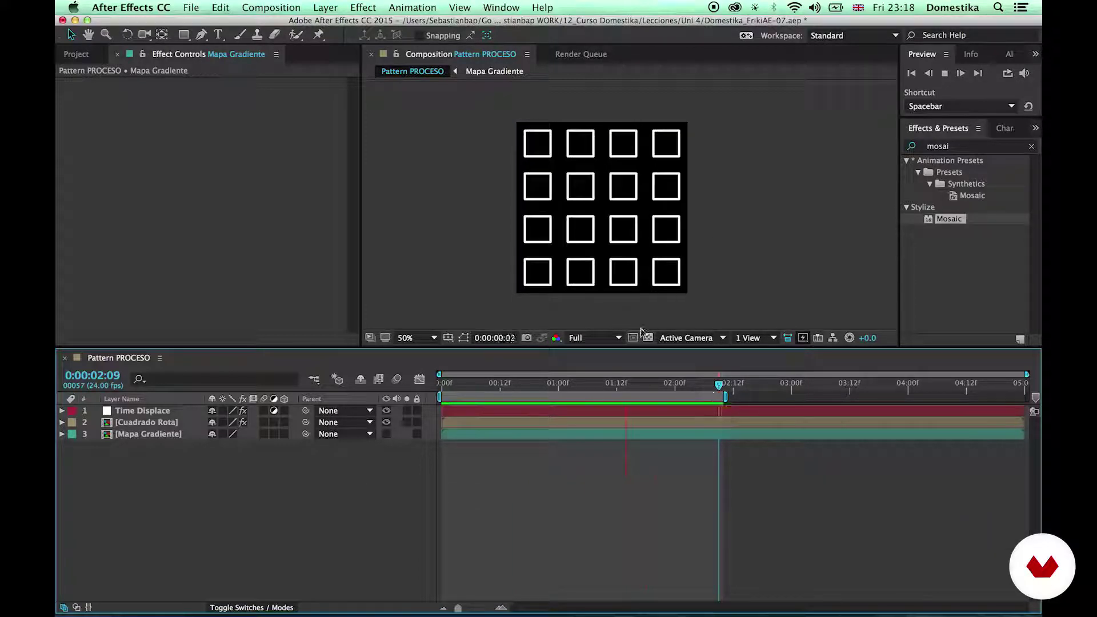
- Open Cuadrado Rota and paste a copy of the first Rotation keyframe at 0:00:02:14
{"action": "double_click", "coordinate": [163, 423]}
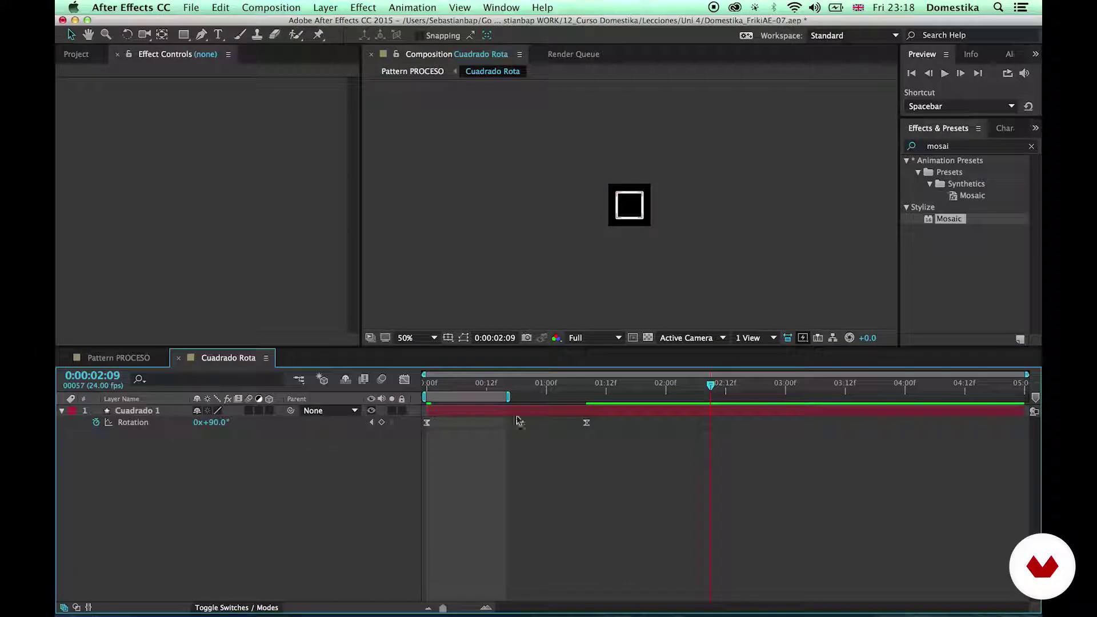
{"action": "left_click_drag", "start_coordinate": [483, 387], "coordinate": [586, 387]}
{"action": "left_click", "coordinate": [446, 412]}
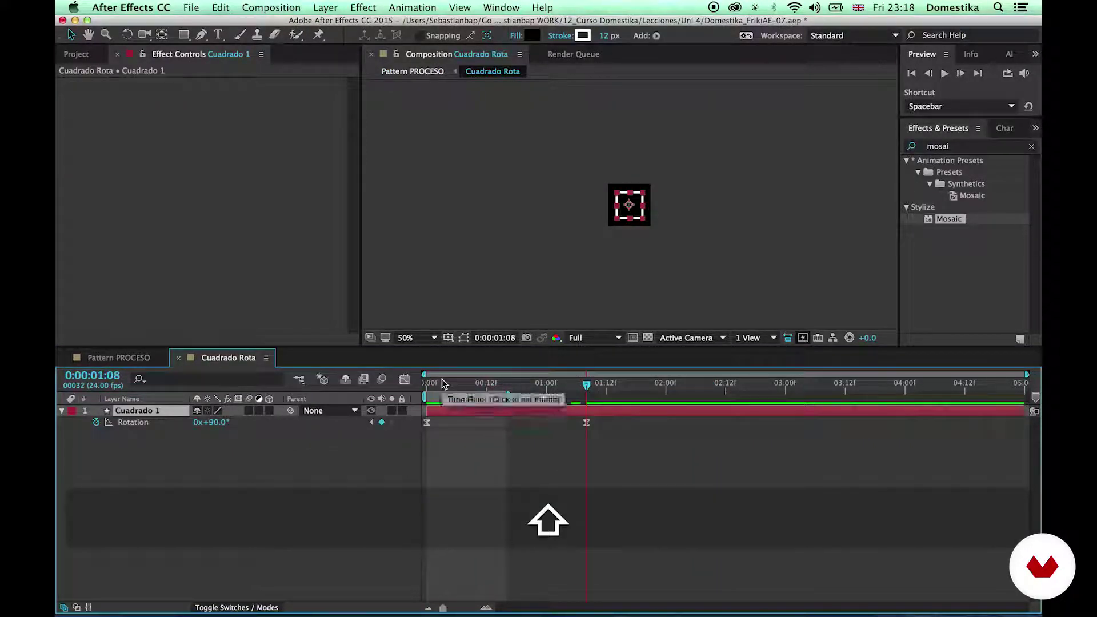
{"action": "key", "text": "shift+Page_Down"}
{"action": "key", "text": "shift+Page_Down"}
{"action": "key", "text": "shift+Page_Down"}
{"action": "left_click", "coordinate": [426, 422]}
{"action": "key", "text": "super+c"}
{"action": "key", "text": "super+v"}
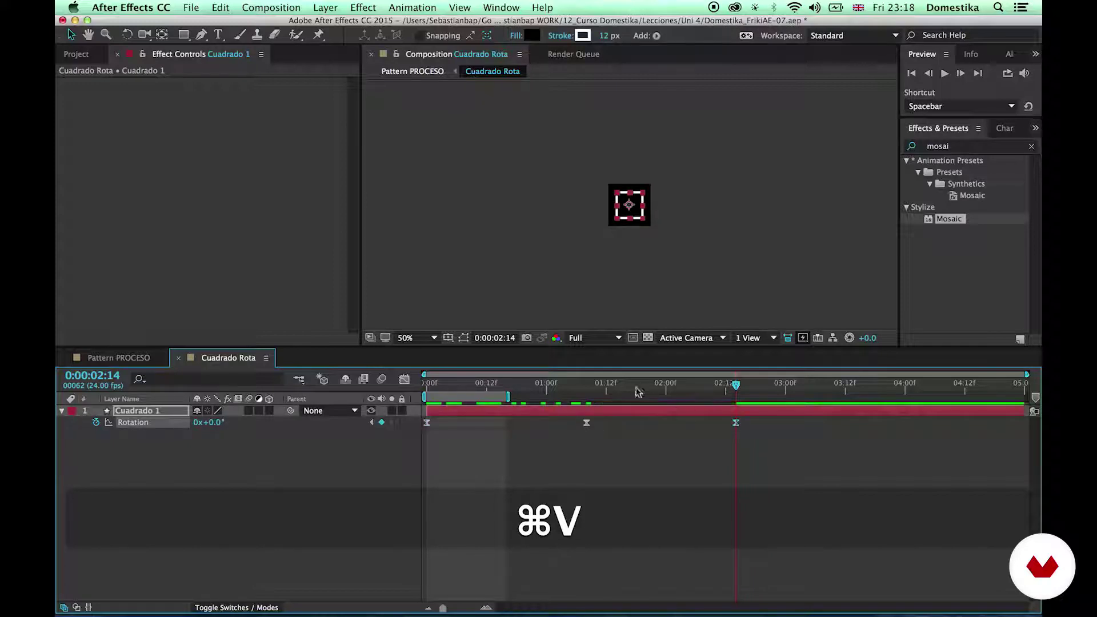
- Extend the work area of Pattern PROCESO to 0:00:04:00 and preview the pattern
{"action": "left_click", "coordinate": [137, 359]}
{"action": "left_click_drag", "start_coordinate": [742, 383], "coordinate": [849, 393]}
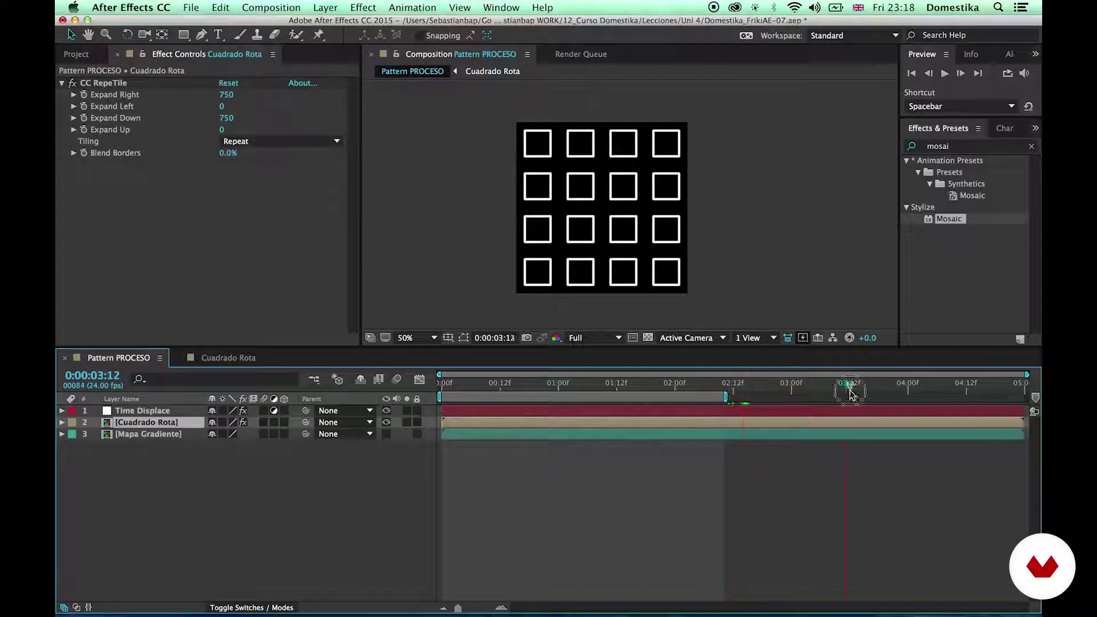
{"action": "left_click_drag", "start_coordinate": [721, 396], "coordinate": [909, 396]}
{"action": "key", "text": "KP_0"}
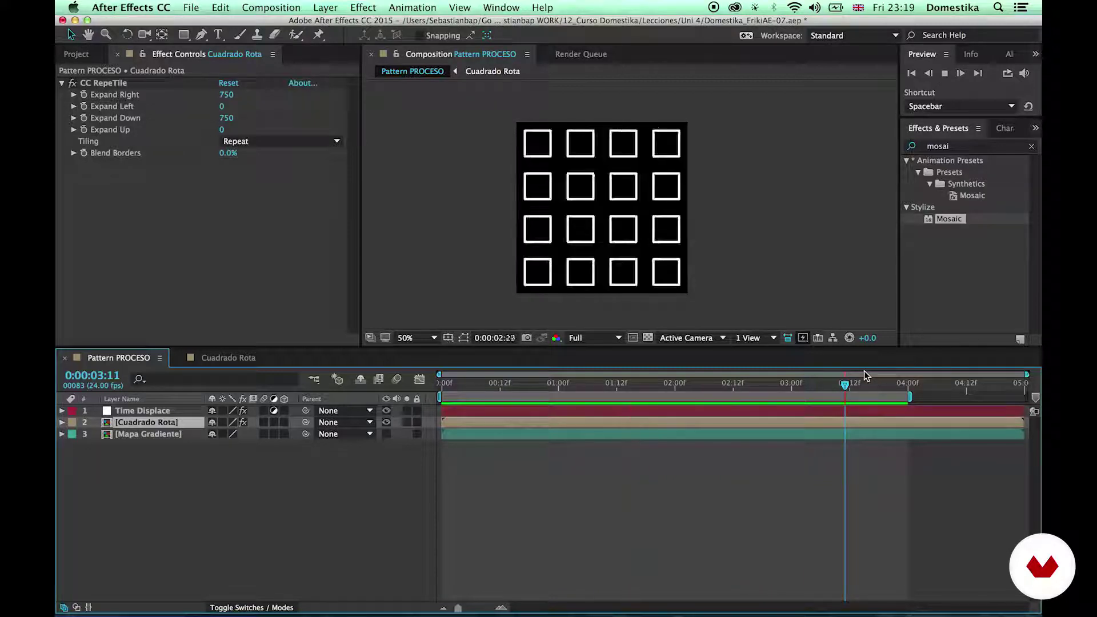
{"action": "key", "text": "KP_0"}
{"action": "left_click_drag", "start_coordinate": [851, 384], "coordinate": [626, 384]}
{"action": "left_click", "coordinate": [171, 410]}
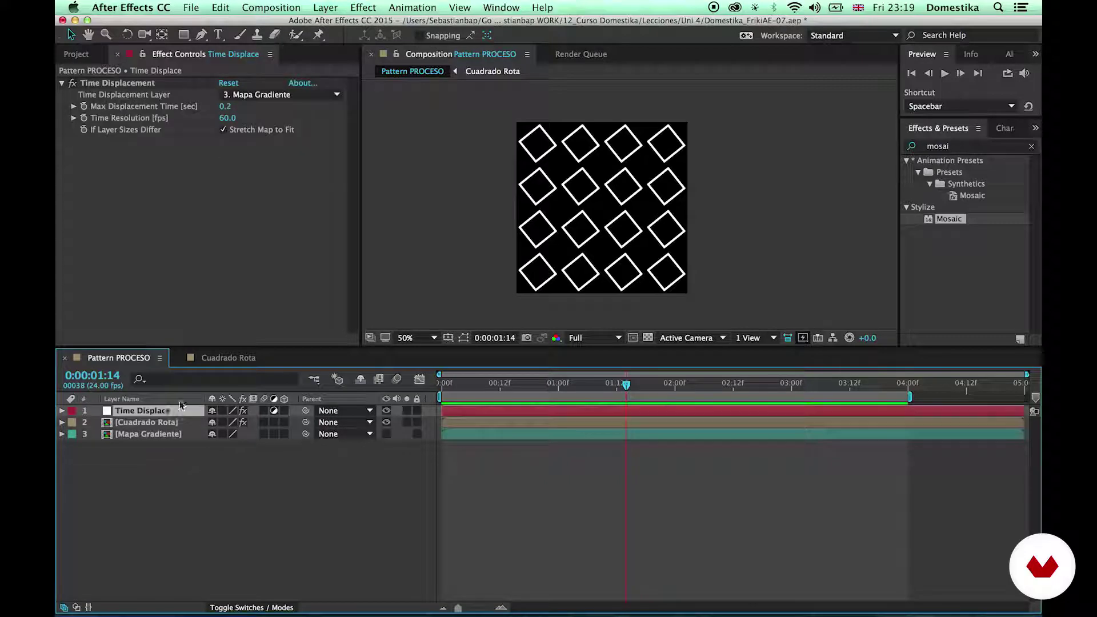
{"action": "left_click_drag", "start_coordinate": [234, 118], "coordinate": [320, 120]}
{"action": "left_click_drag", "start_coordinate": [624, 384], "coordinate": [687, 376]}
{"action": "key", "text": "super+z"}
{"action": "key", "text": "super+z"}
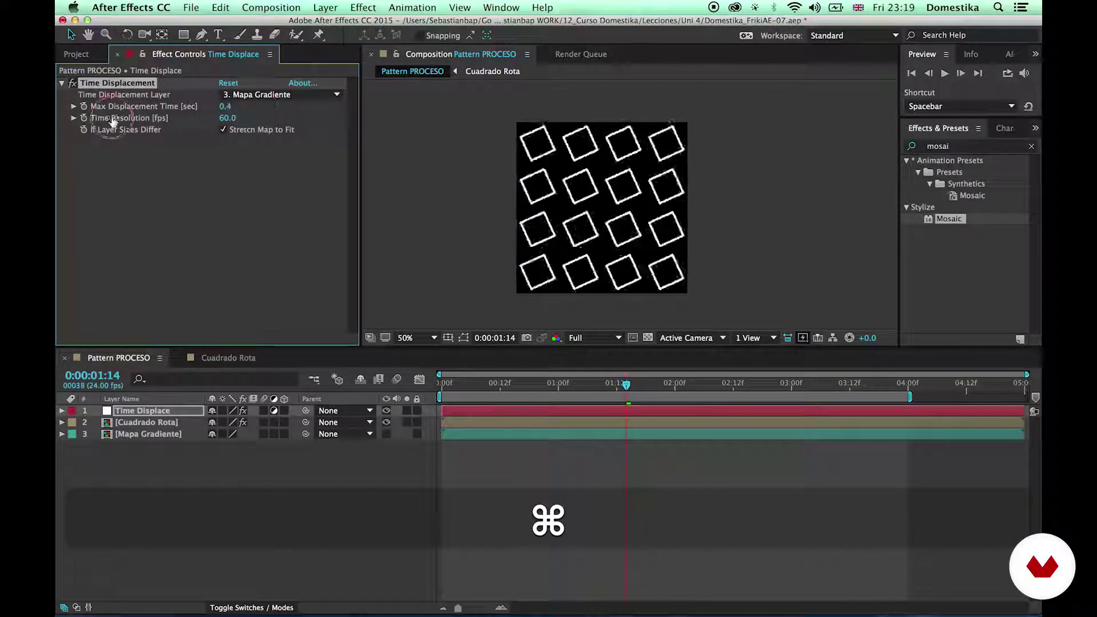
- Set the Time Displacement effect's Max Displacement Time to 0.5 seconds and preview the pattern
{"action": "left_click_drag", "start_coordinate": [424, 108], "coordinate": [332, 109]}
{"action": "left_click", "coordinate": [226, 107]}
{"action": "type", "text": "0.5"}
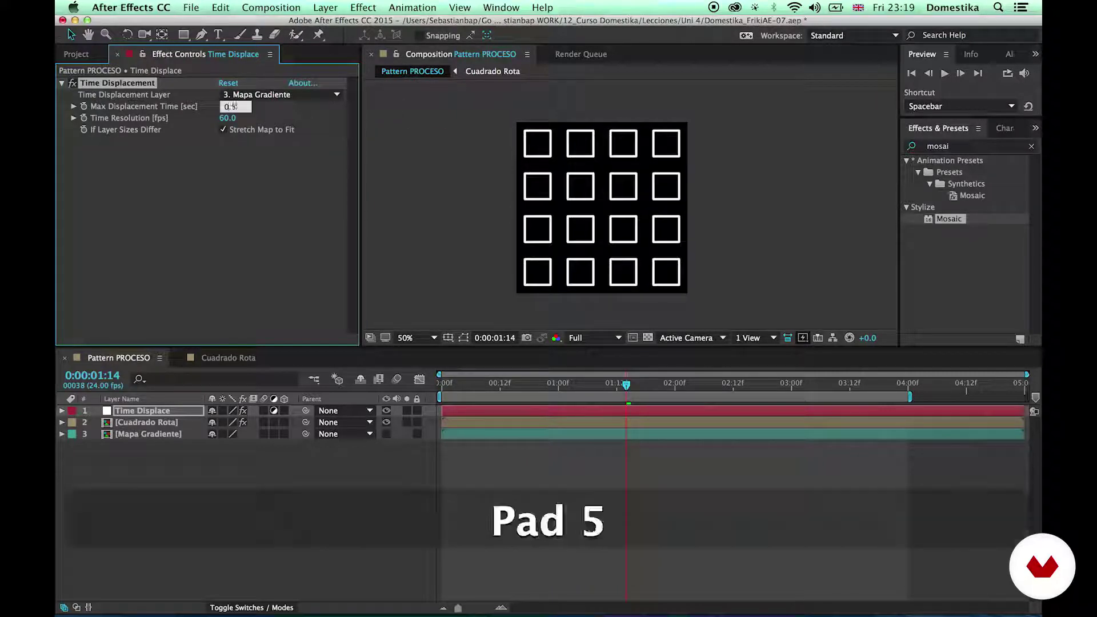
{"action": "key", "text": "Return"}
{"action": "key", "text": "KP_0"}
- Delete the pasted Rotation keyframe at 0:00:02:14 in Cuadrado Rota and preview Pattern PROCESO from the first frame
{"action": "key", "text": "super+z"}
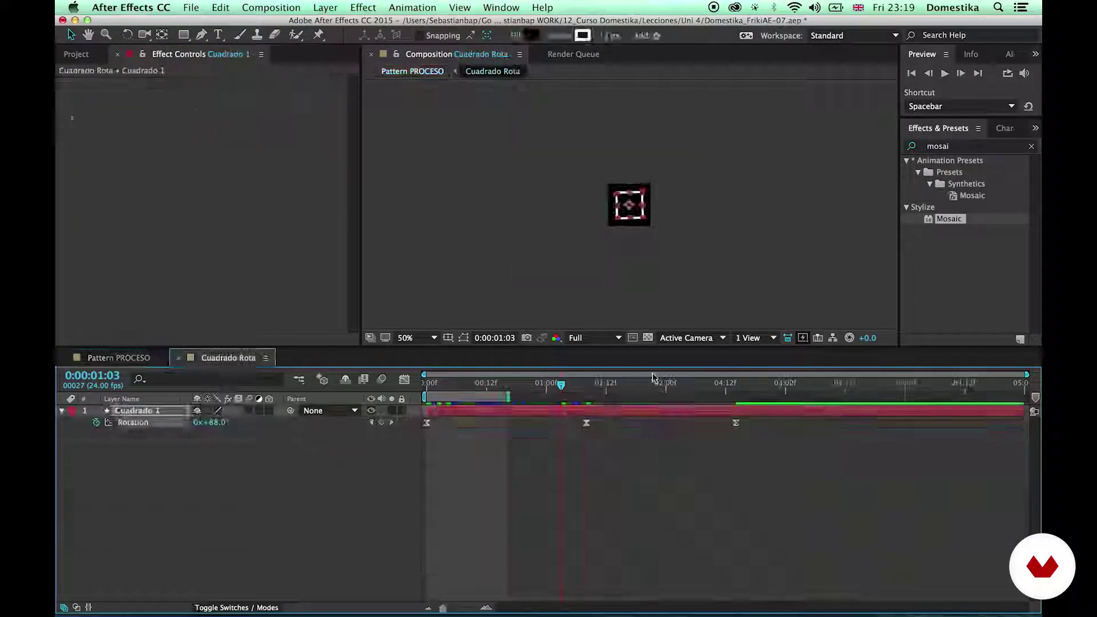
{"action": "key", "text": "BackSpace"}
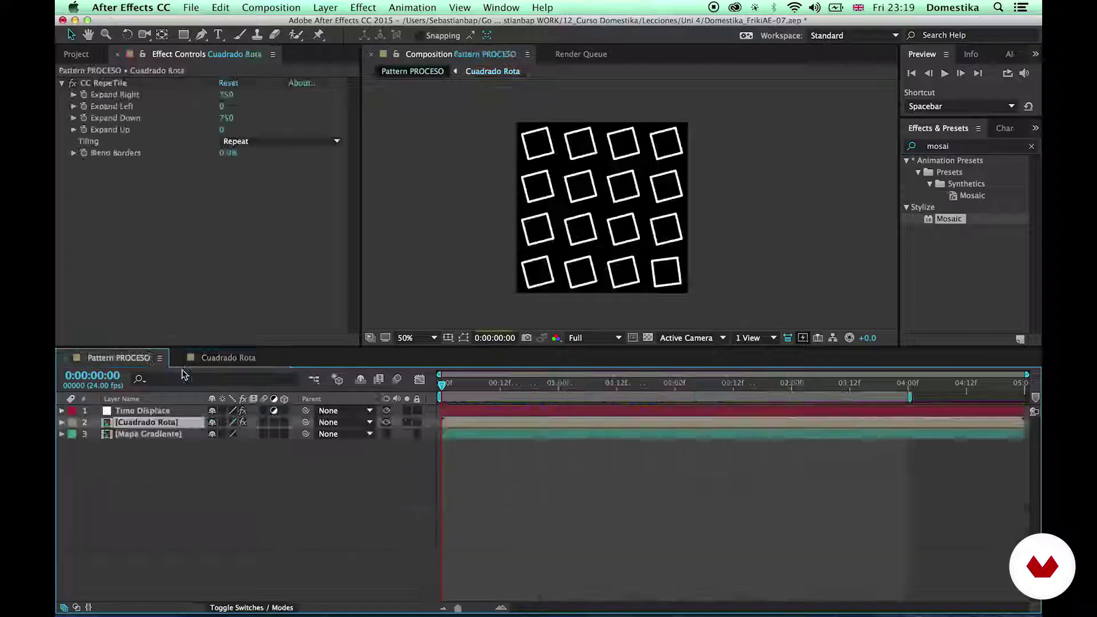
{"action": "left_click_drag", "start_coordinate": [628, 394], "coordinate": [166, 398]}
{"action": "key", "text": "KP_0"}
- Set the Max Displacement Time of the Time Displace layer to 0.2 seconds
{"action": "left_click", "coordinate": [152, 410]}
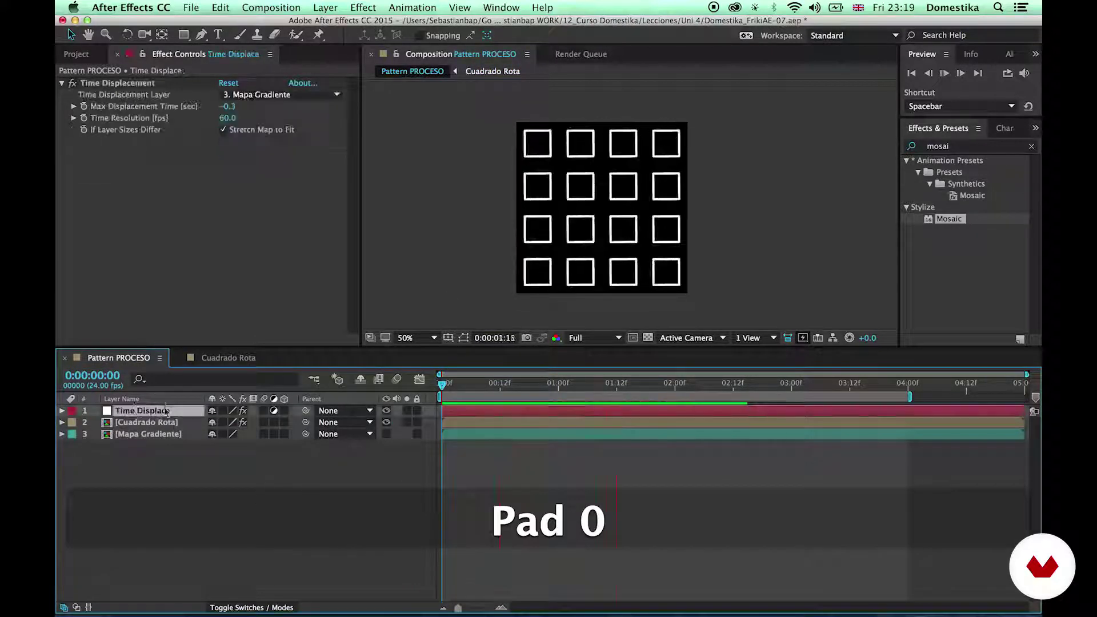
{"action": "left_click", "coordinate": [234, 108]}
{"action": "type", "text": "0.2"}
{"action": "key", "text": "Return"}
{"action": "left_click", "coordinate": [541, 453]}
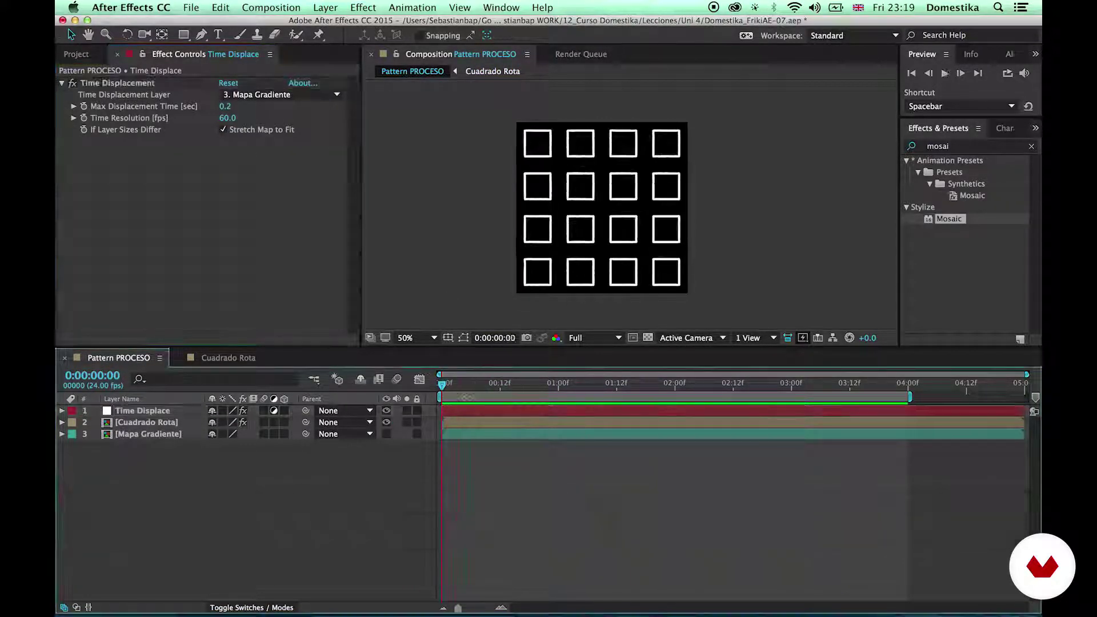
- Open Cuadrado Rota, enlarge the view to 200% and reveal the Rectangle Path properties of Objeto in the Cuadrado 1 layer
{"action": "double_click", "coordinate": [159, 422]}
{"action": "left_click", "coordinate": [457, 416]}
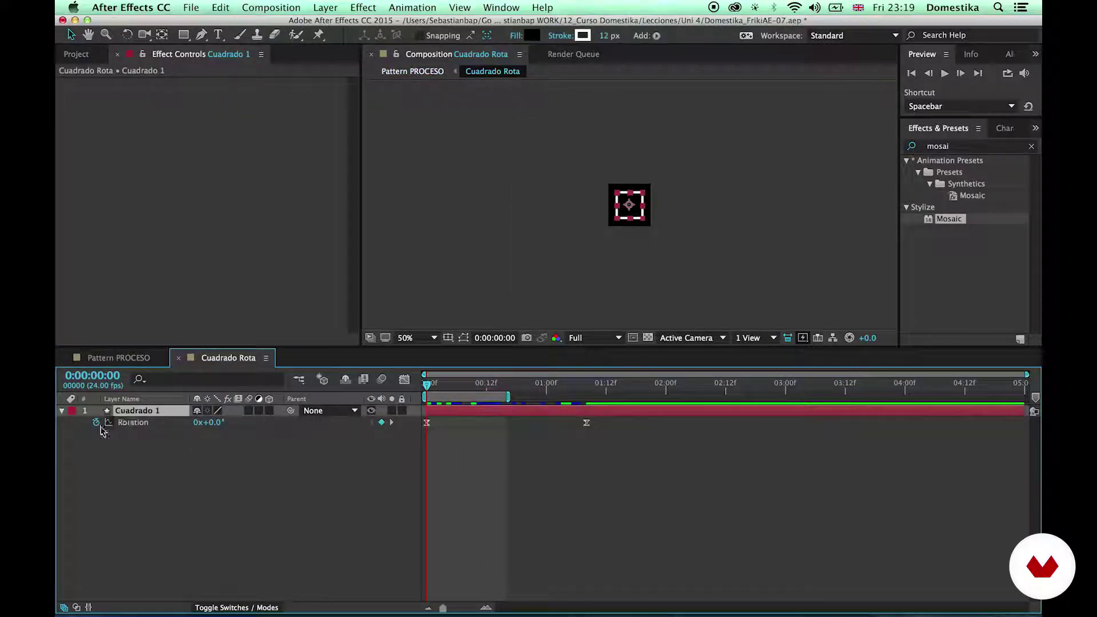
{"action": "left_click", "coordinate": [62, 412]}
{"action": "key", "text": "period"}
{"action": "key", "text": "period"}
{"action": "left_click", "coordinate": [170, 554]}
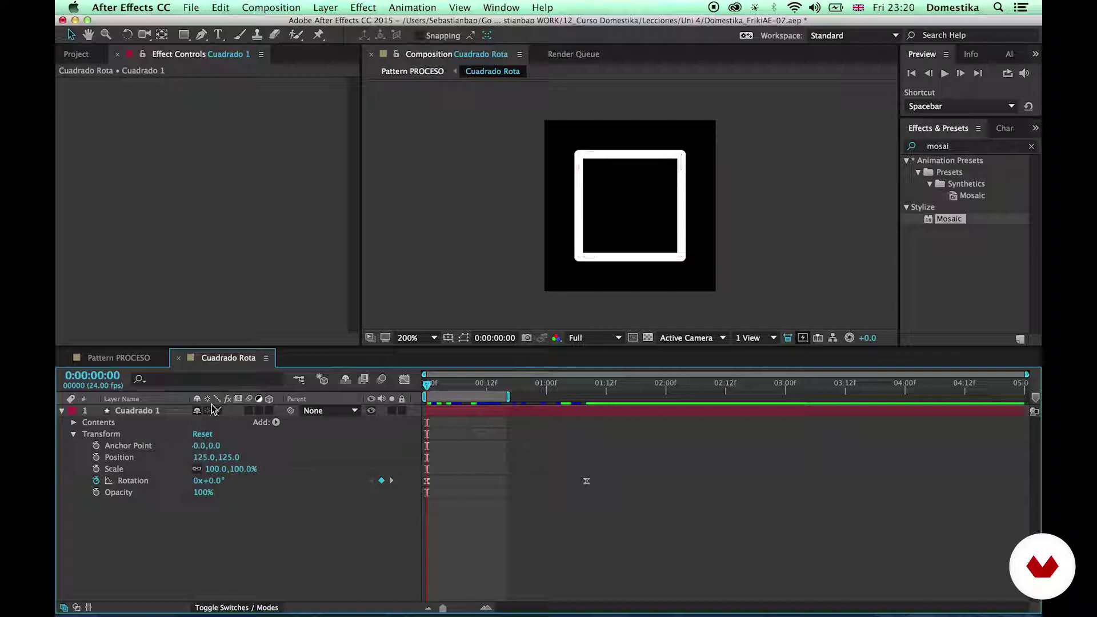
{"action": "left_click", "coordinate": [73, 423]}
{"action": "left_click", "coordinate": [94, 423]}
{"action": "left_click", "coordinate": [85, 434]}
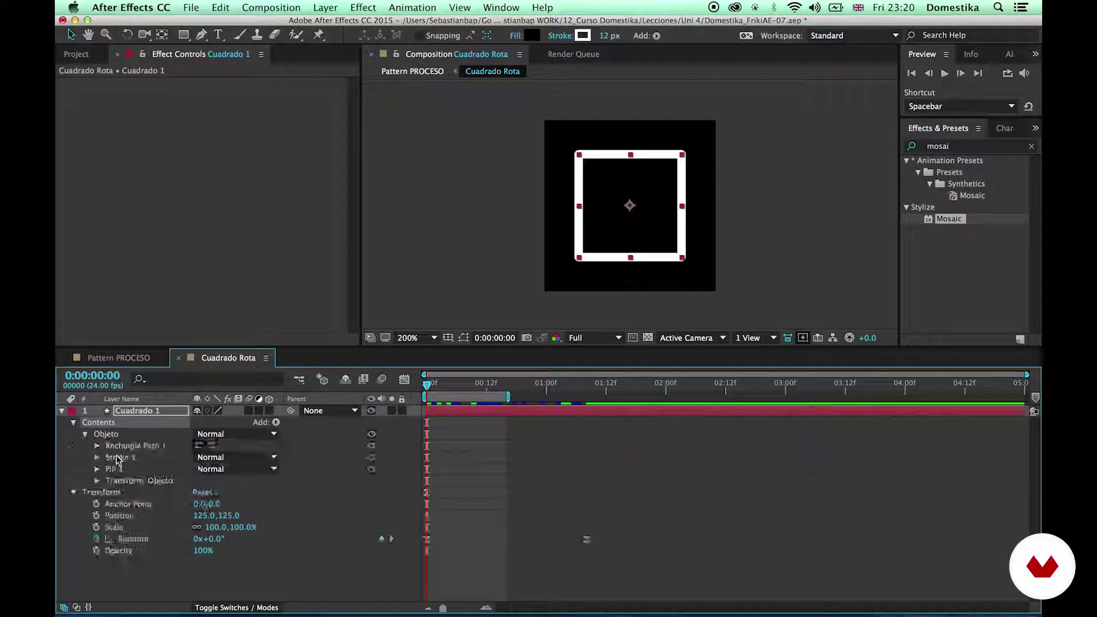
{"action": "left_click", "coordinate": [97, 447]}
- Animate the rectangle's Size with keyframes at the first frame and the end Rotation keyframe, plus one of 50 halfway between
{"action": "left_click", "coordinate": [120, 457]}
{"action": "key", "text": "u"}
{"action": "mouse_move", "coordinate": [434, 388]}
{"action": "left_mouse_down"}
{"action": "mouse_move", "coordinate": [579, 384]}
{"action": "mouse_move", "coordinate": [507, 398]}
{"action": "mouse_move", "coordinate": [424, 391]}
{"action": "left_mouse_up"}
{"action": "left_click", "coordinate": [382, 422]}
{"action": "left_click", "coordinate": [244, 424]}
{"action": "type", "text": "50"}
{"action": "key", "text": "Return"}
{"action": "left_click", "coordinate": [226, 460]}
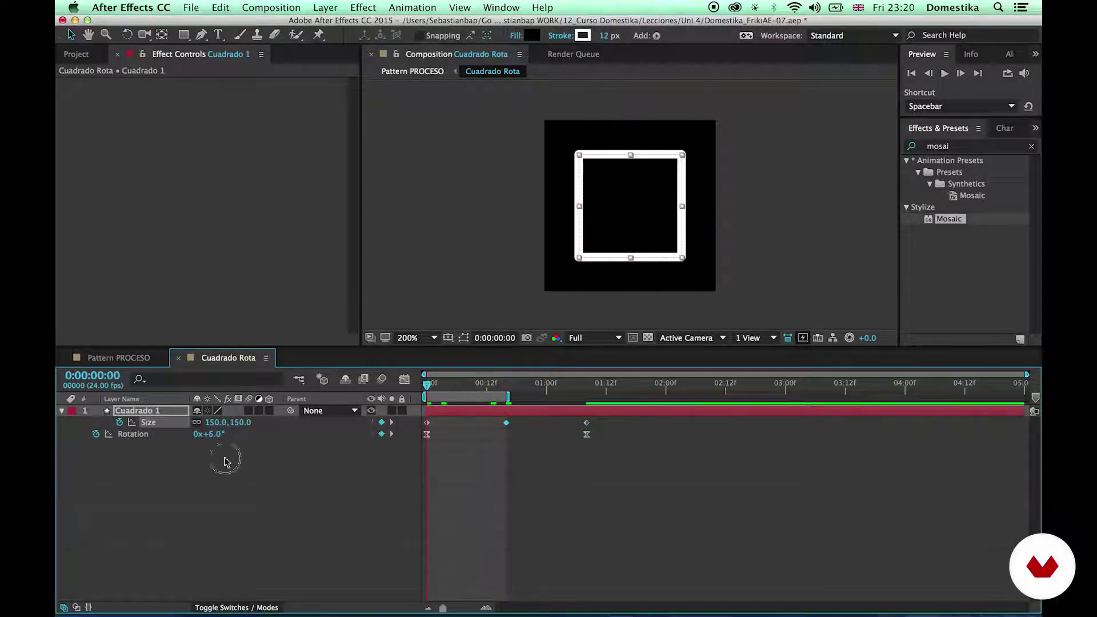
- Set the rectangle's Size to 175 at the first and last Size keyframes and apply Easy Ease to all three Size keyframes
{"action": "left_click", "coordinate": [241, 422]}
{"action": "type", "text": "175"}
{"action": "key", "text": "Return"}
{"action": "left_click_drag", "start_coordinate": [581, 391], "coordinate": [404, 425]}
{"action": "left_click", "coordinate": [216, 423]}
{"action": "type", "text": "175"}
{"action": "key", "text": "Return"}
{"action": "key", "text": "F9"}
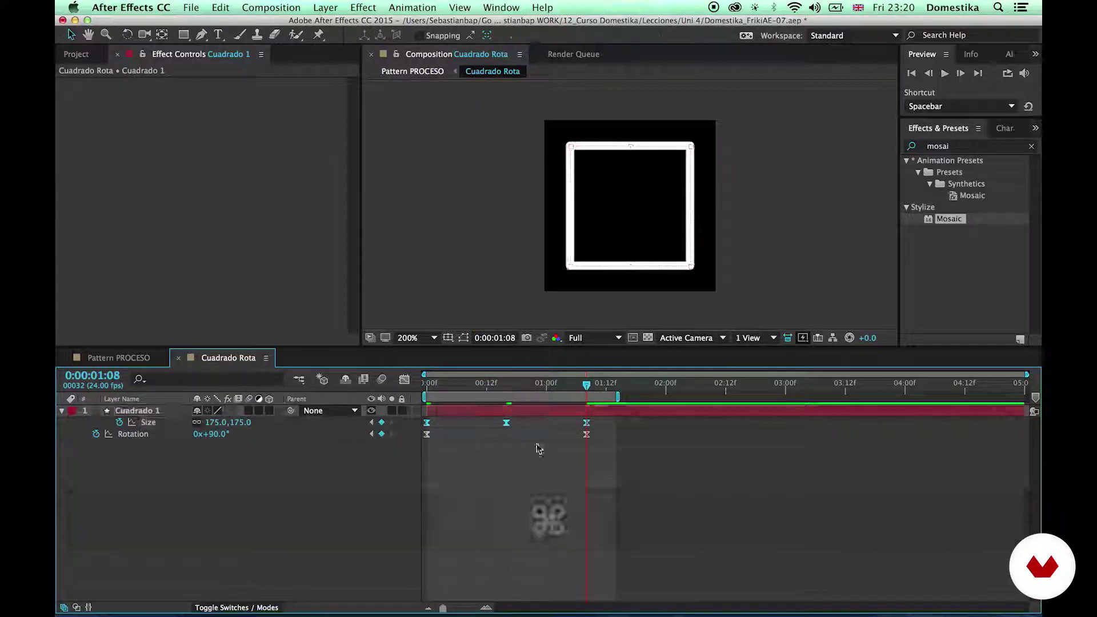
- Close the Cuadrado Rota composition, preview the animation in Pattern PROCESO and move the current time to 0:00:00:11
{"action": "key", "text": "super+w"}
{"action": "key", "text": "KP_0"}
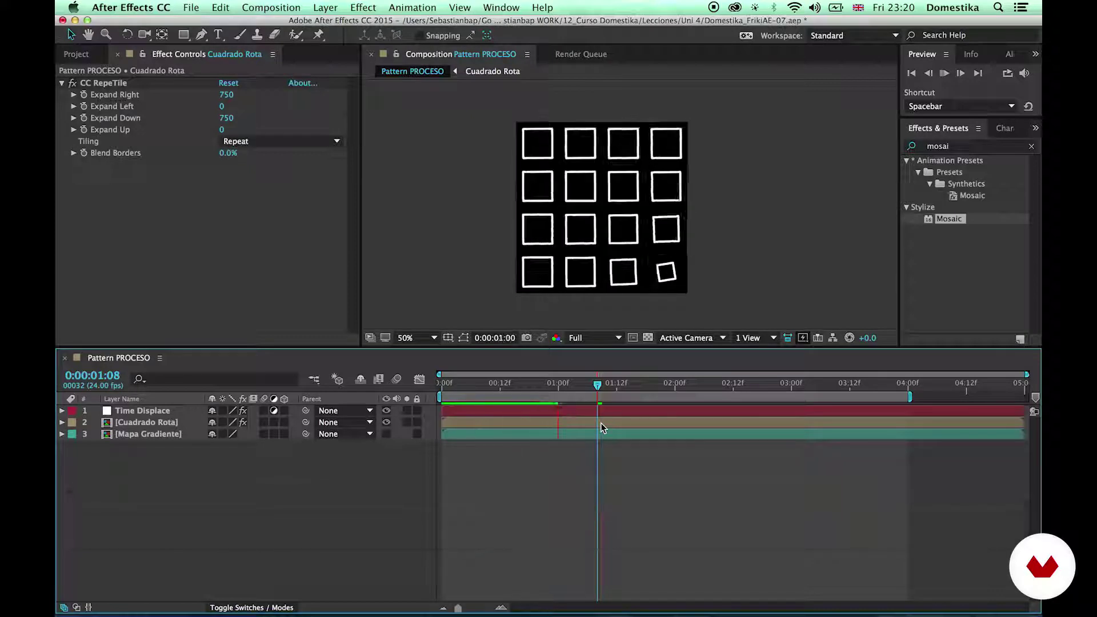
{"action": "key", "text": "KP_0"}
{"action": "key", "text": "KP_0"}
{"action": "key", "text": "KP_0"}
{"action": "left_click", "coordinate": [597, 390]}
{"action": "left_click_drag", "start_coordinate": [596, 390], "coordinate": [499, 433]}
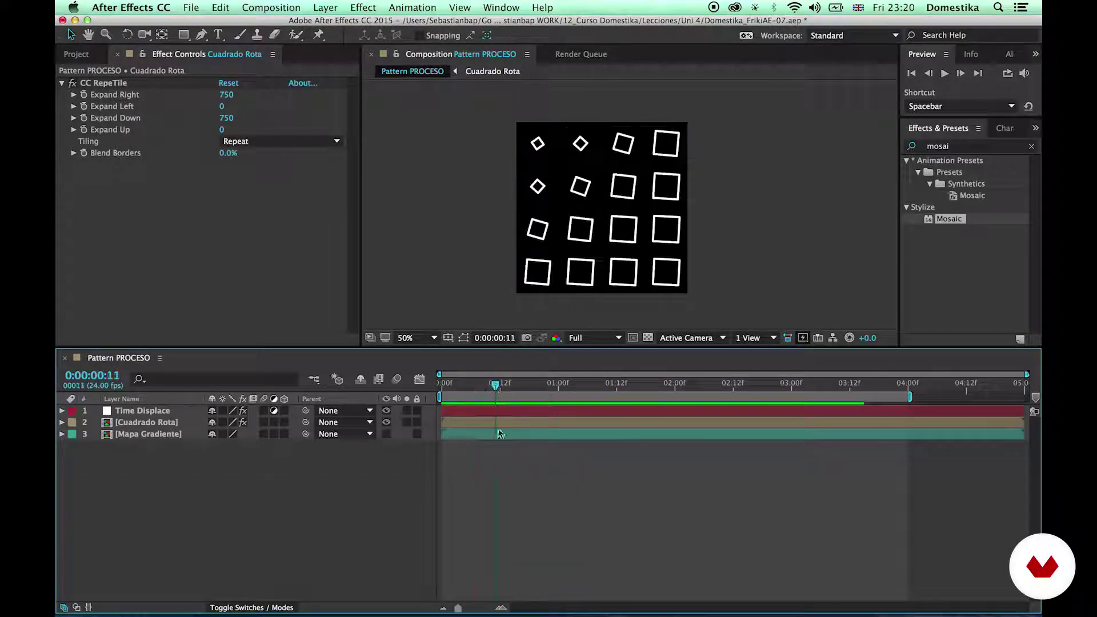
- In Mapa Gradiente, rotate the Wipe Angle of Negro's Linear Wipe to make the gradient run nearly horizontally, and preview Pattern PROCESO
{"action": "double_click", "coordinate": [149, 434]}
{"action": "left_click", "coordinate": [445, 423]}
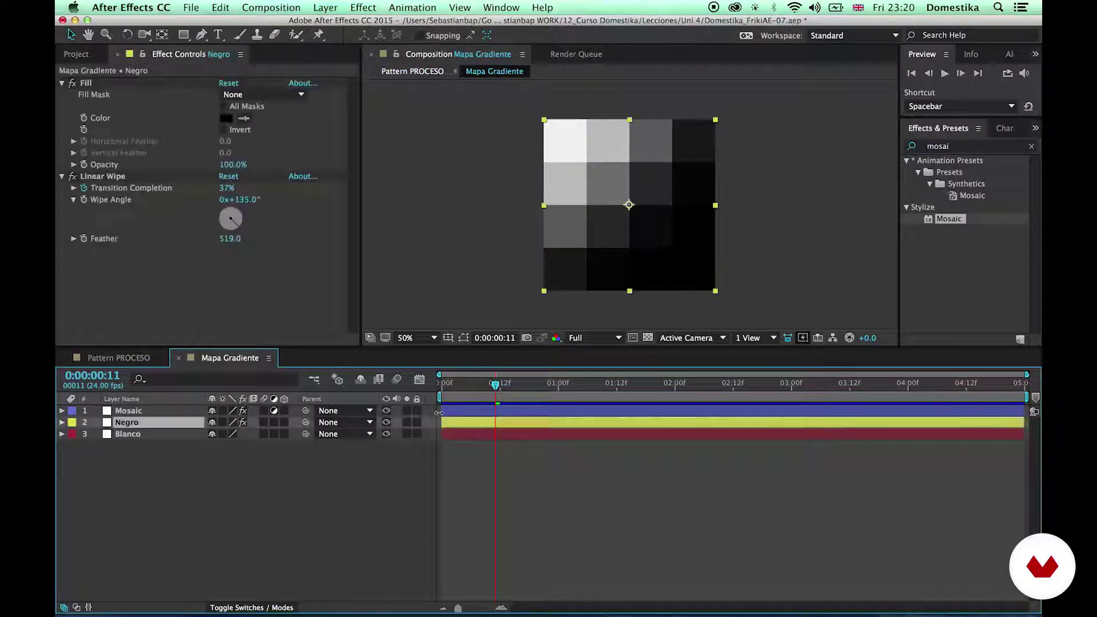
{"action": "left_click_drag", "start_coordinate": [247, 205], "coordinate": [319, 196]}
{"action": "left_click", "coordinate": [118, 358]}
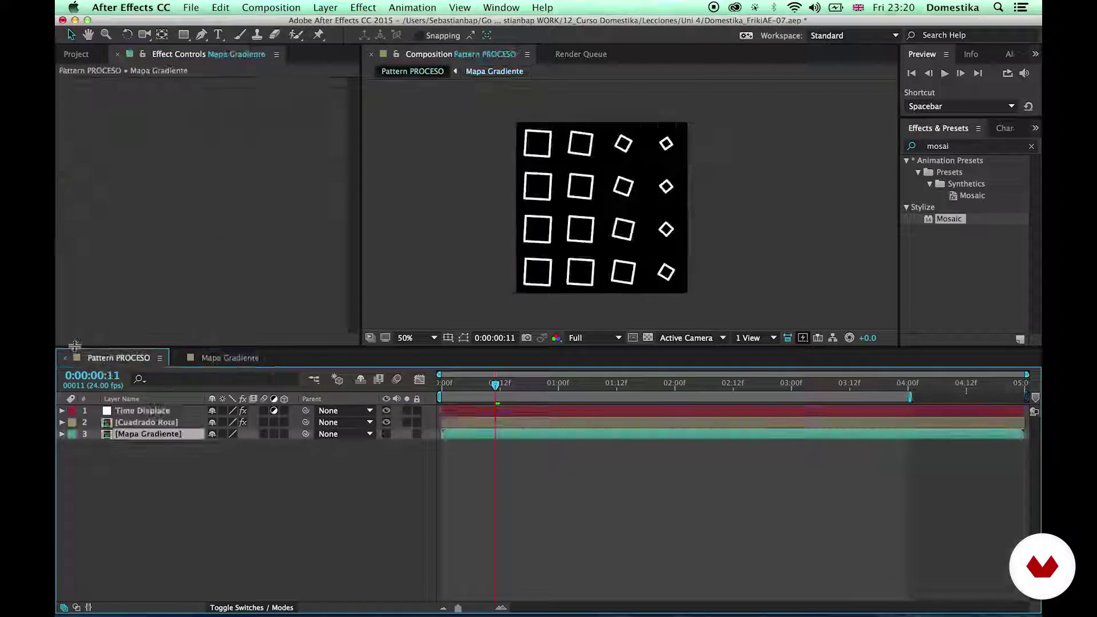
{"action": "key", "text": "KP_0"}
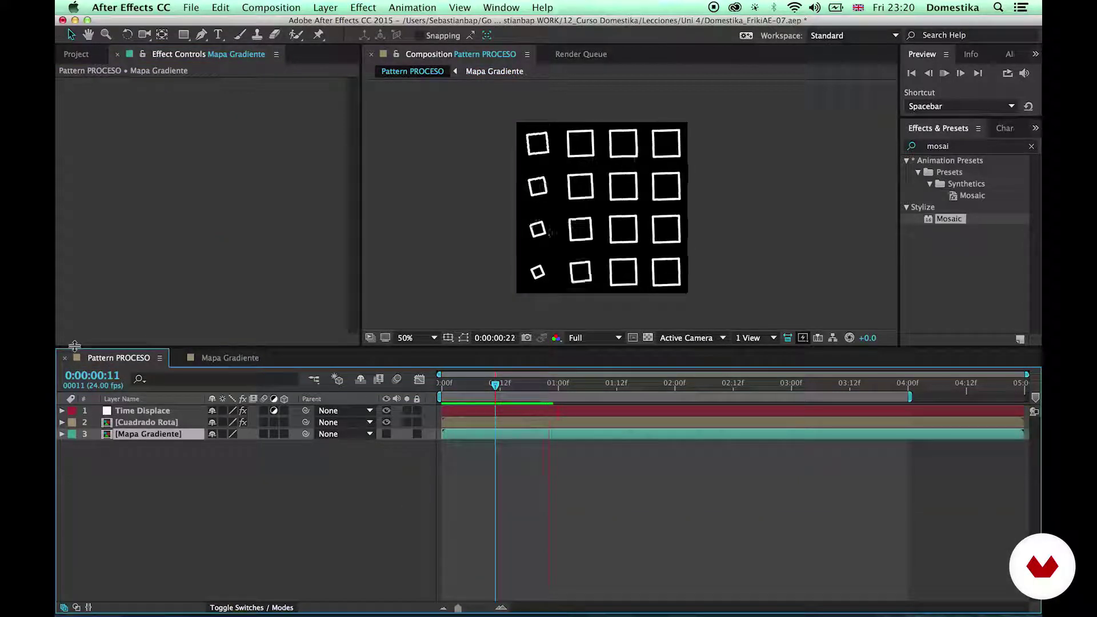